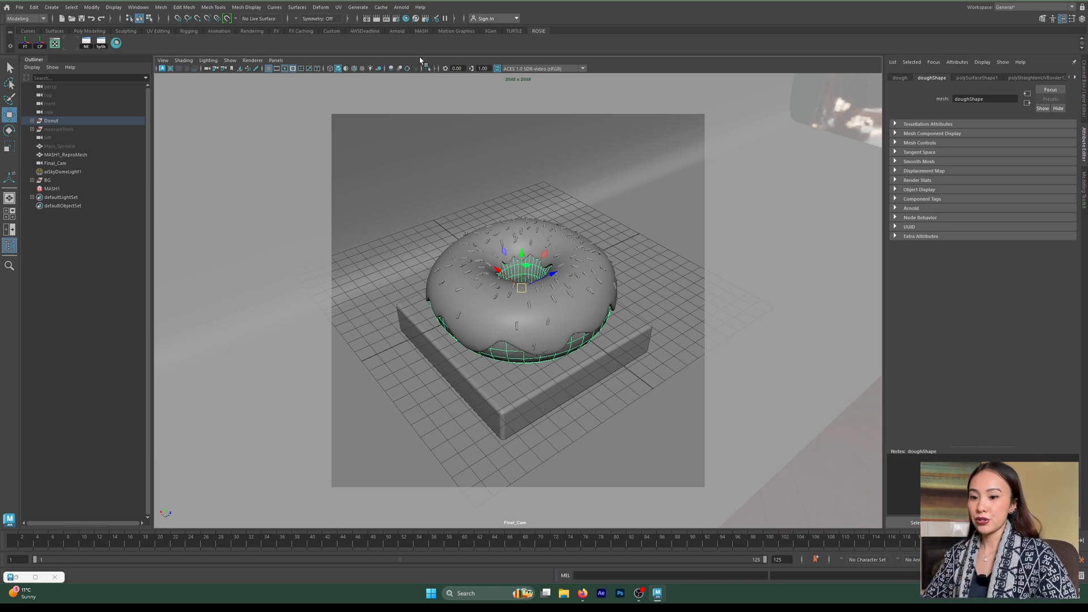
Select the dough mesh beneath the icing and isolate it in shaded display.
{"action": "right_click_drag", "start_coordinate": [435, 320], "coordinate": [444, 297]}
{"action": "key", "text": "F8"}
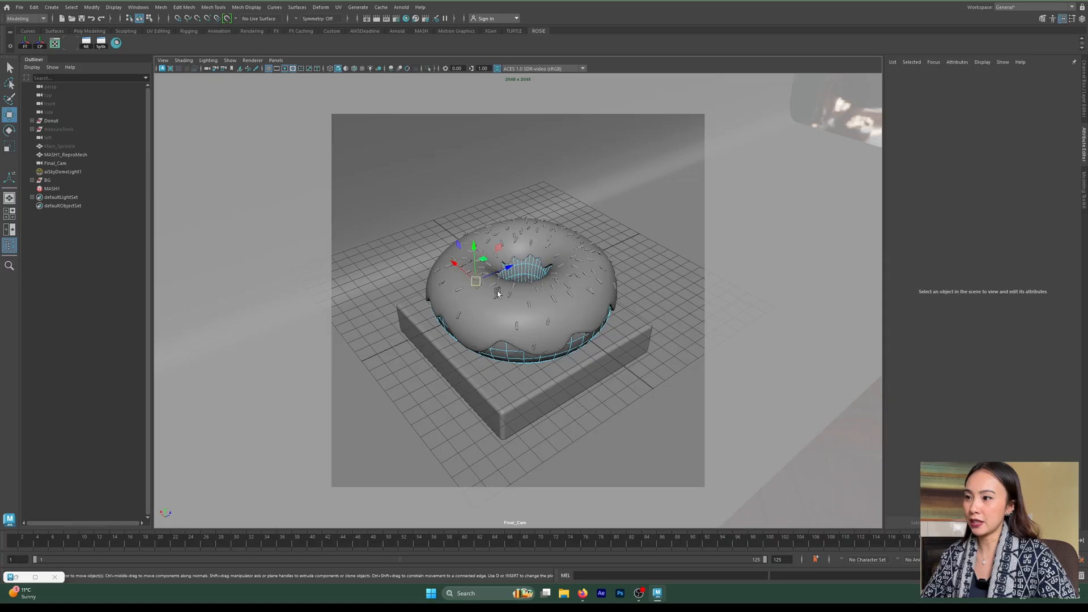
{"action": "key", "text": "4"}
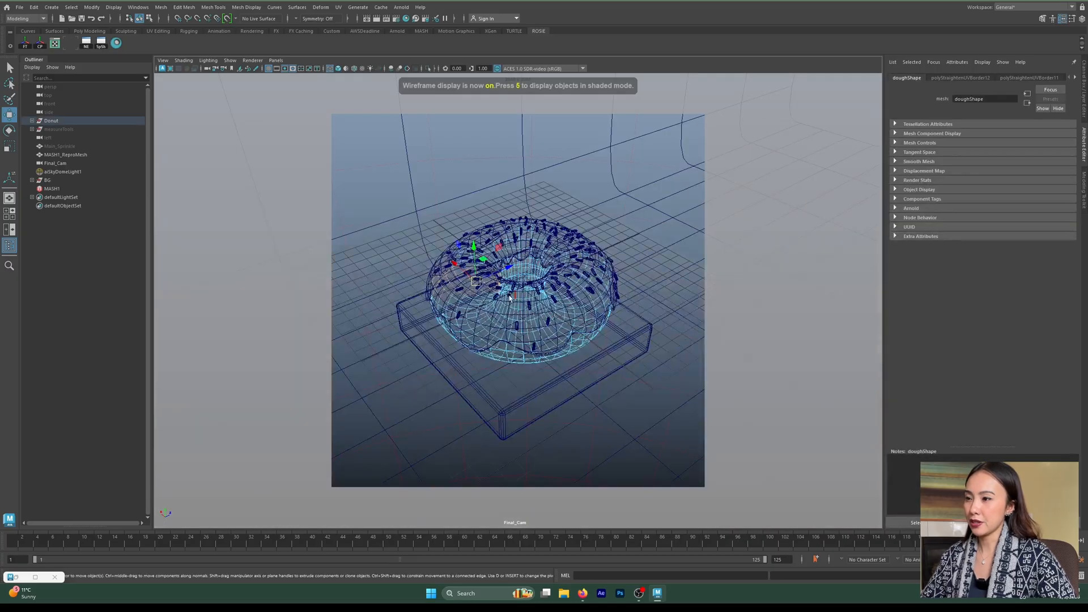
{"action": "key", "text": "5"}
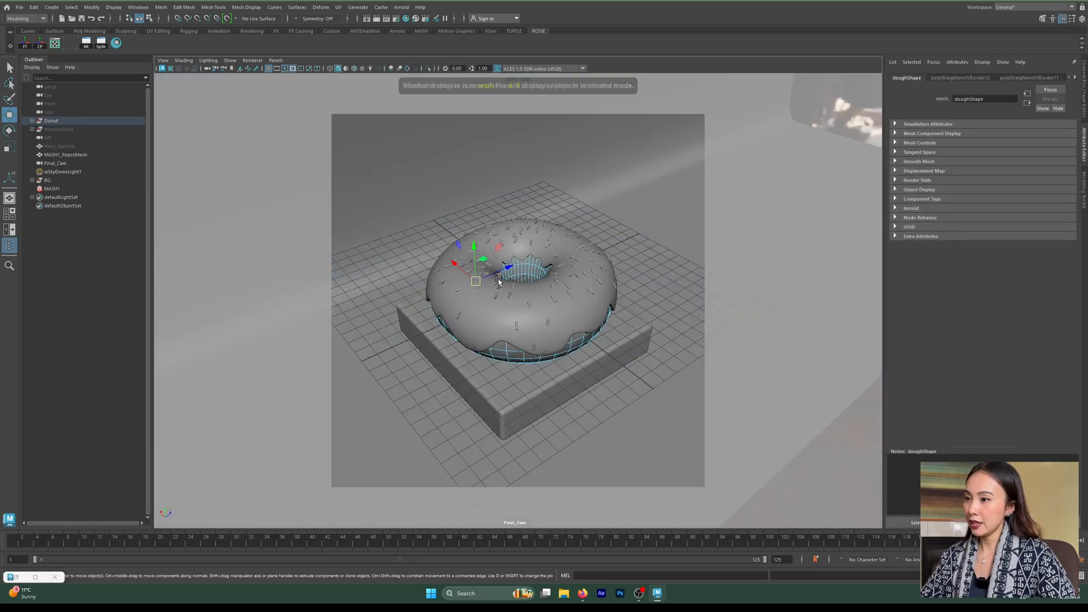
{"action": "left_click", "coordinate": [575, 348]}
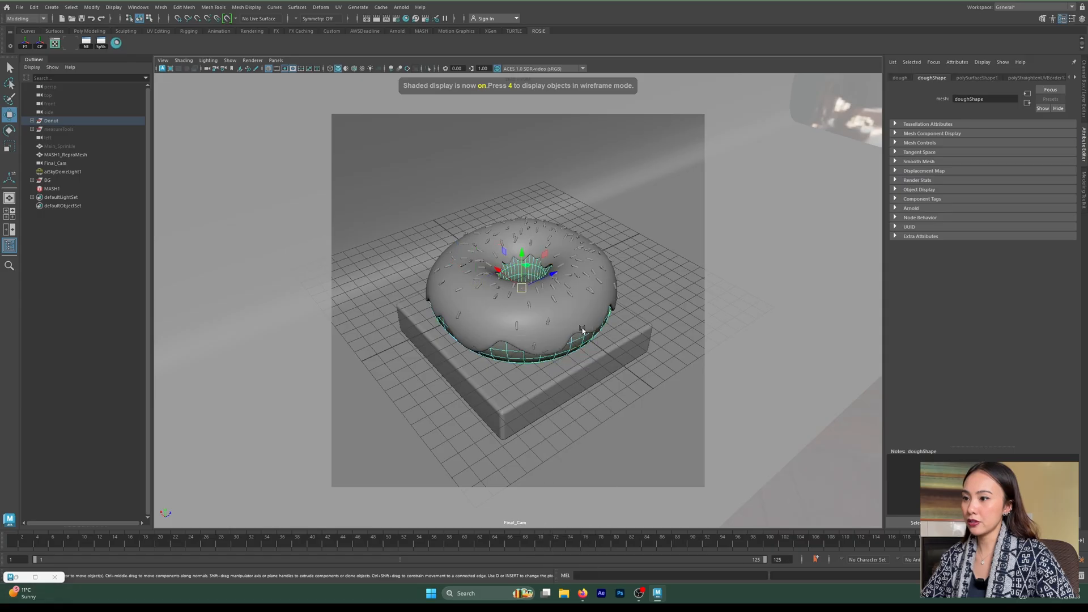
{"action": "left_click", "coordinate": [427, 68]}
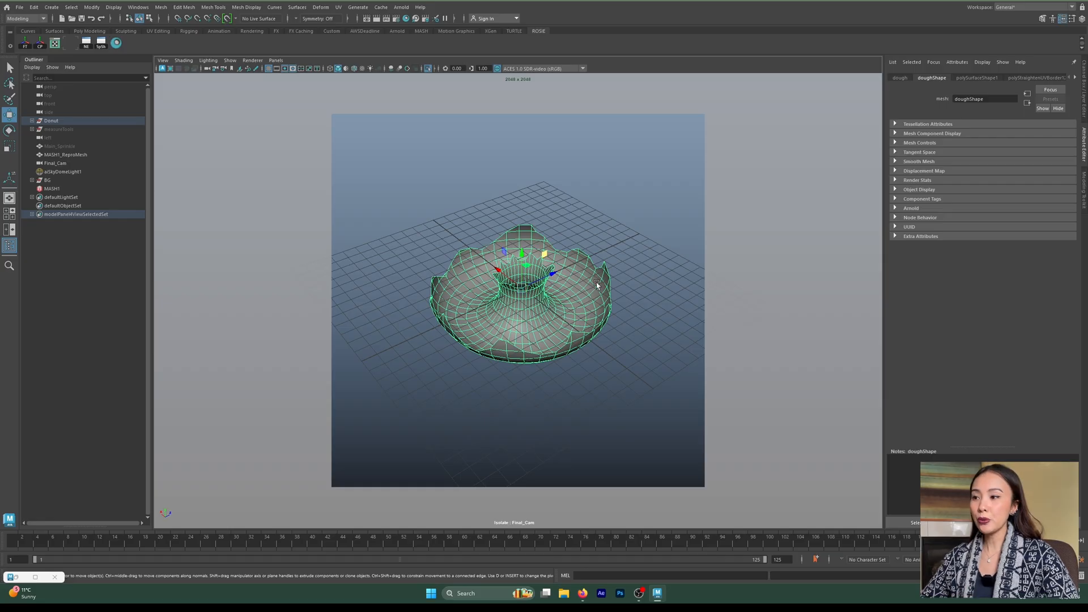
Return the isolated dough mesh to object selection and apply an Automatic UV projection to it.
{"action": "right_click_drag", "start_coordinate": [476, 298], "coordinate": [468, 297]}
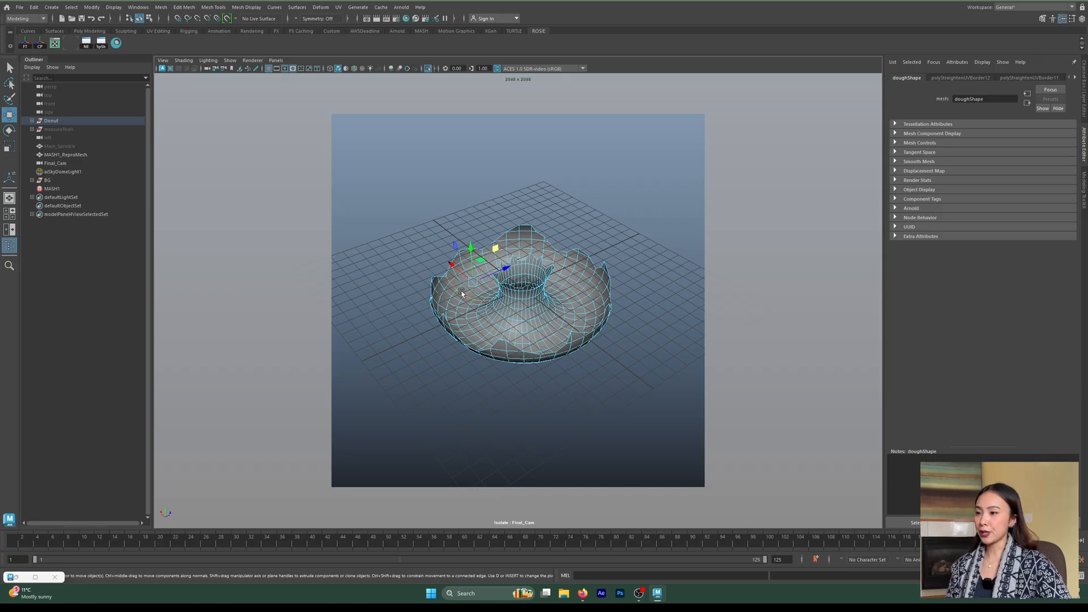
{"action": "right_click_drag", "start_coordinate": [462, 293], "coordinate": [499, 266]}
{"action": "left_click", "coordinate": [633, 255]}
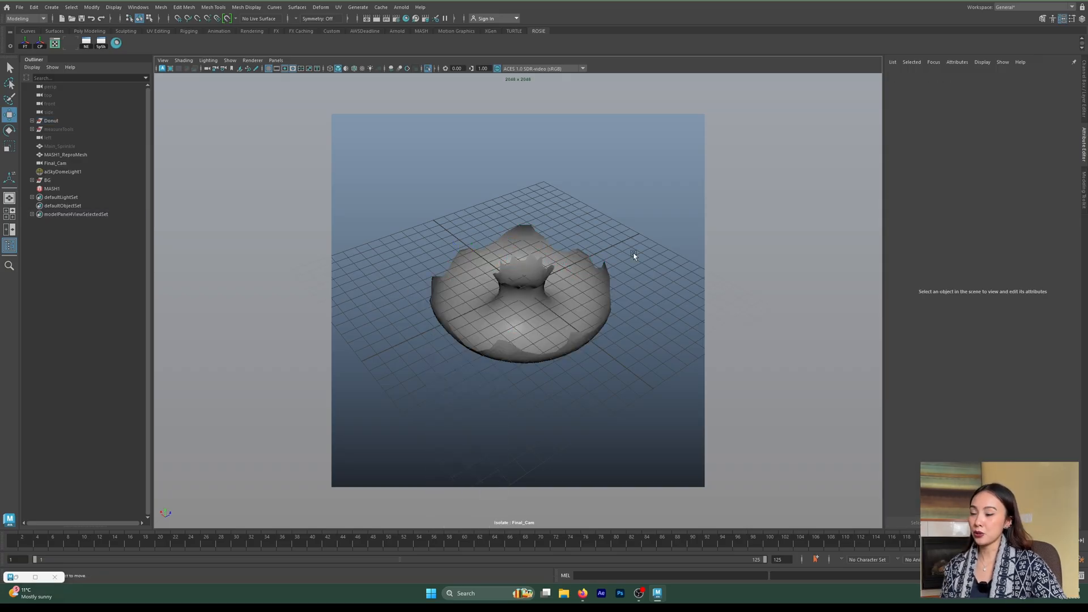
{"action": "left_click", "coordinate": [508, 347]}
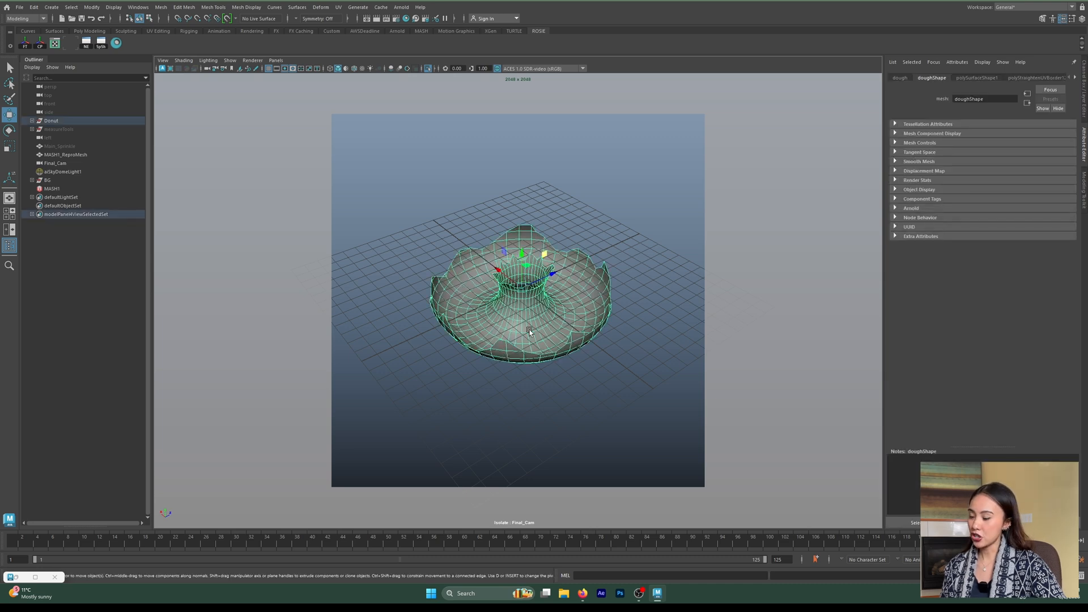
{"action": "right_click_drag", "start_coordinate": [529, 329], "coordinate": [605, 498], "text": "shift"}
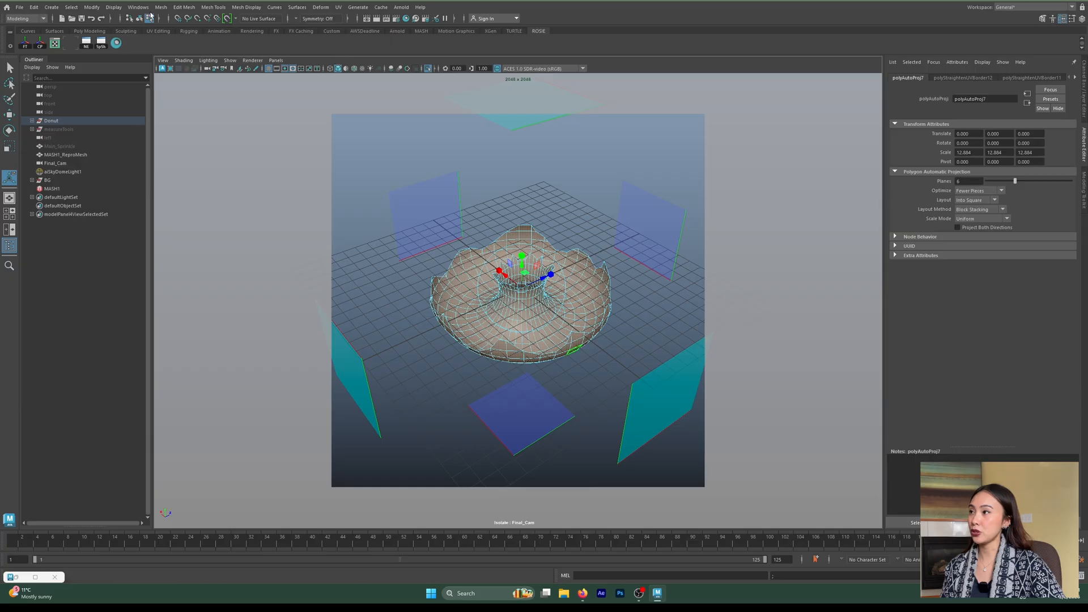
Open the UV Editor and frame the dough's UV shells in it.
{"action": "left_click", "coordinate": [133, 8]}
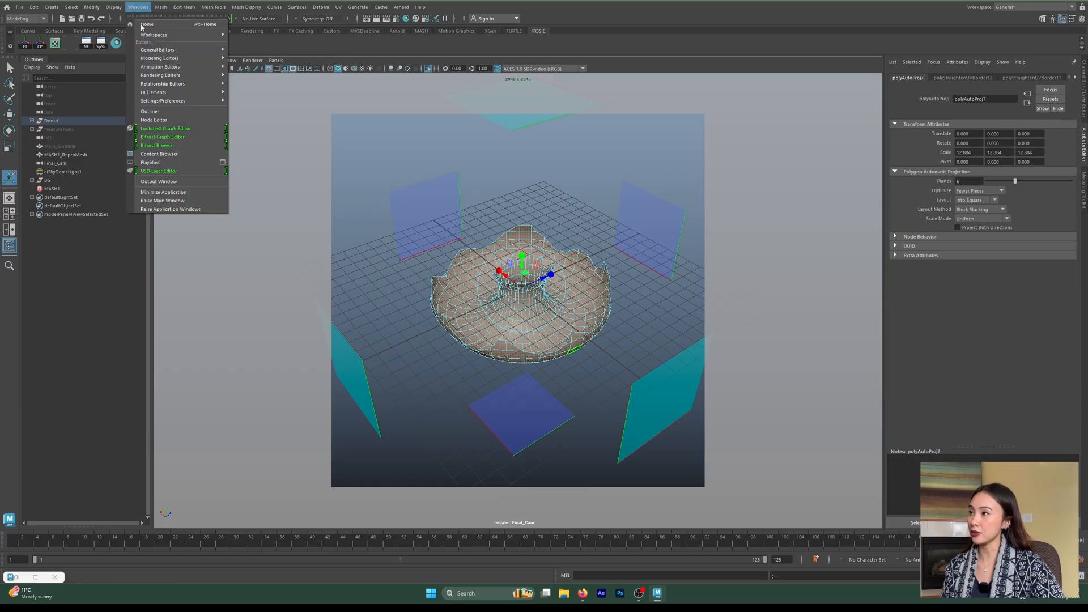
{"action": "mouse_move", "coordinate": [152, 58]}
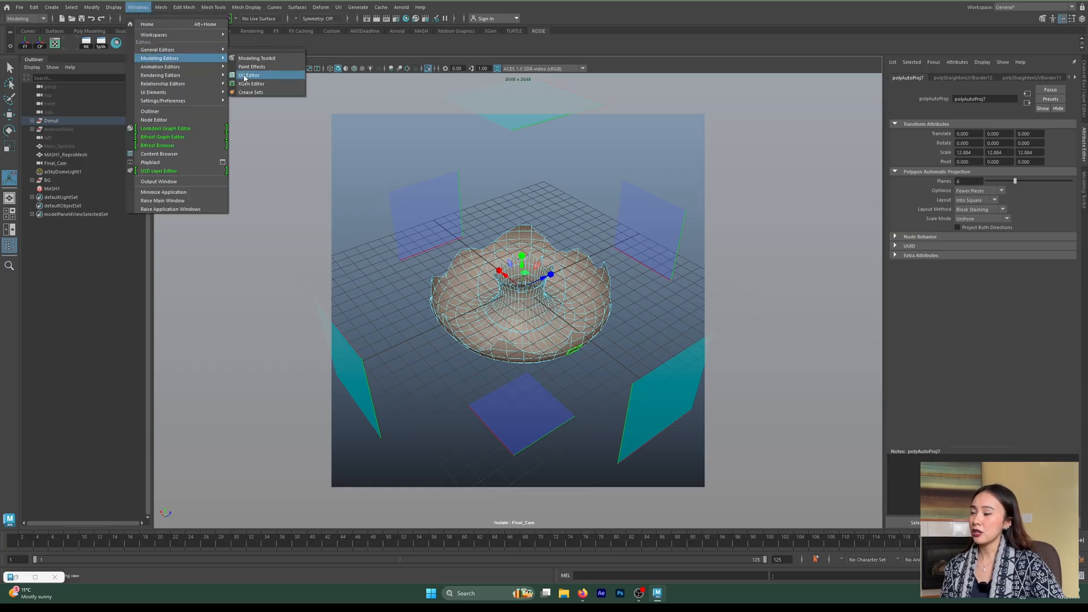
{"action": "left_click", "coordinate": [245, 76]}
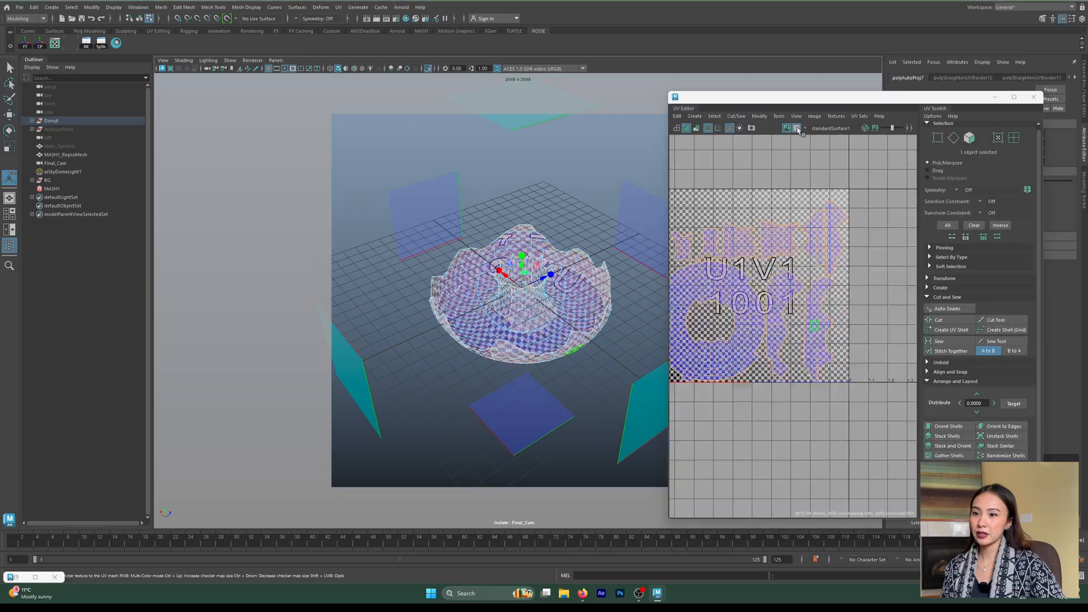
{"action": "middle_click_drag", "start_coordinate": [830, 305], "coordinate": [881, 329], "text": "alt"}
{"action": "right_click_drag", "start_coordinate": [882, 329], "coordinate": [851, 332], "text": "alt"}
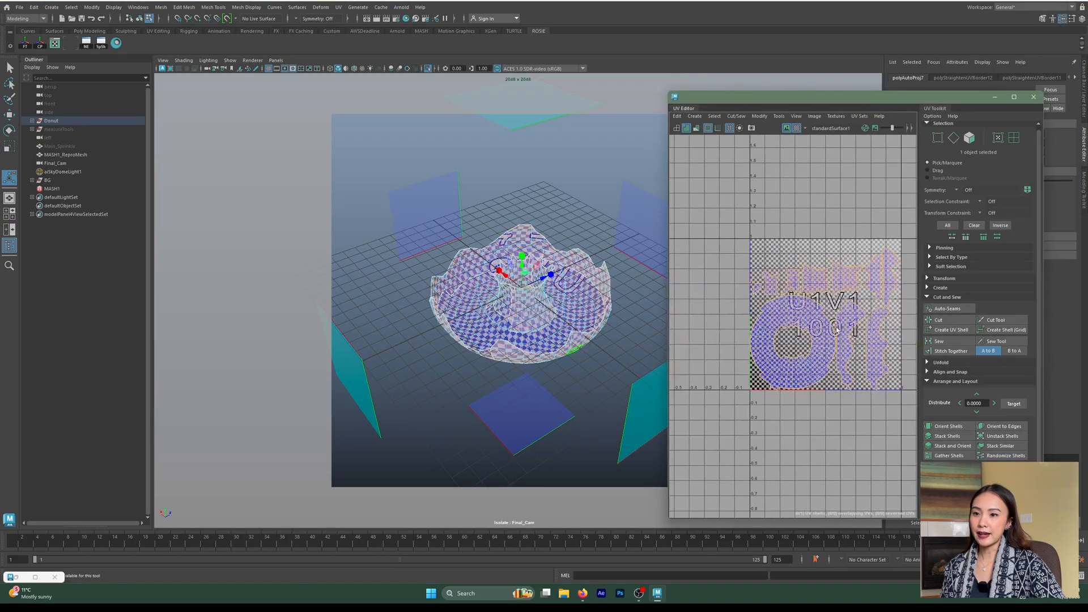
{"action": "middle_click_drag", "start_coordinate": [851, 332], "coordinate": [820, 337], "text": "alt"}
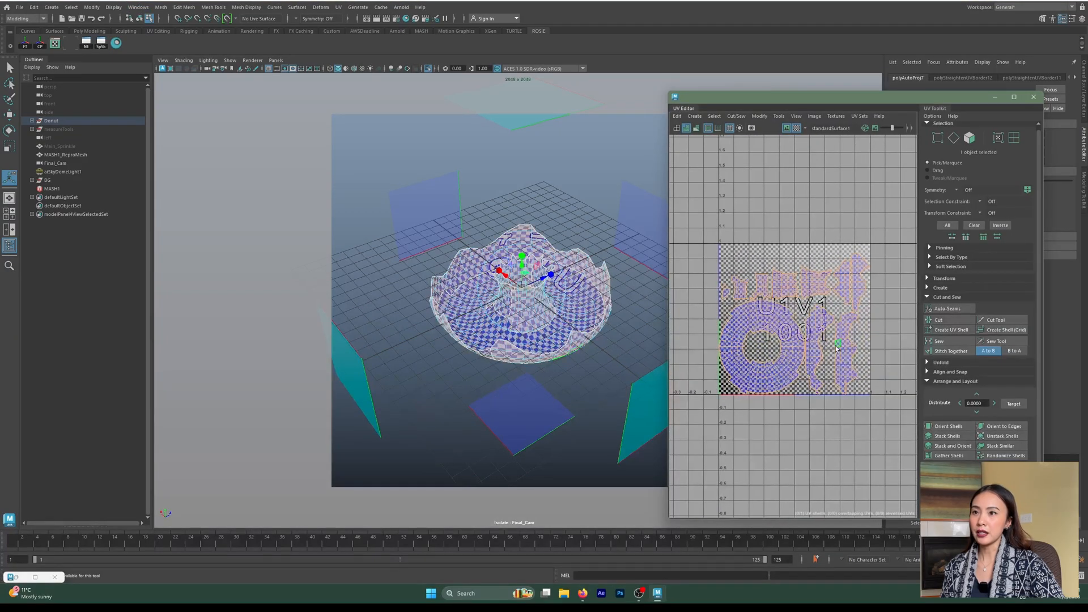
Select the dough mesh as an object and Unitize its UVs.
{"action": "right_click_drag", "start_coordinate": [586, 272], "coordinate": [613, 256]}
{"action": "left_click", "coordinate": [600, 257]}
{"action": "left_click", "coordinate": [574, 276]}
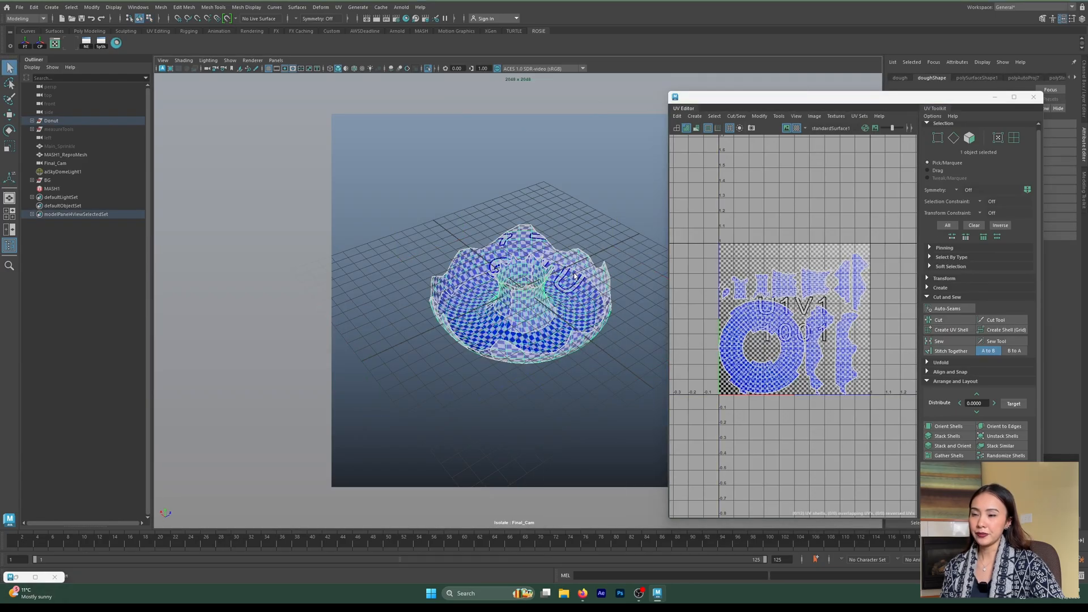
{"action": "left_click", "coordinate": [759, 116]}
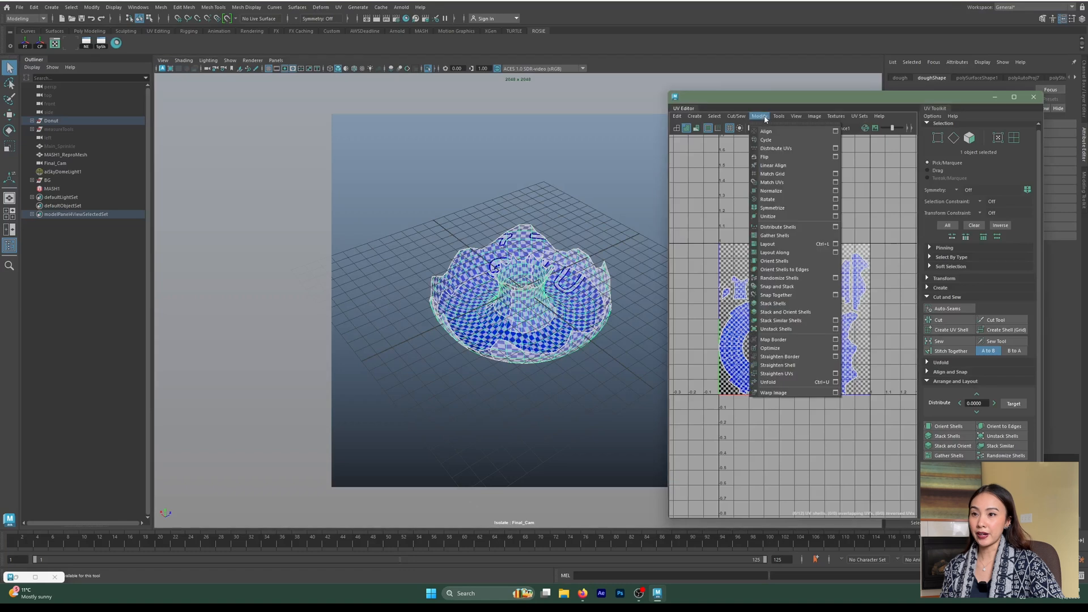
{"action": "left_click", "coordinate": [777, 217]}
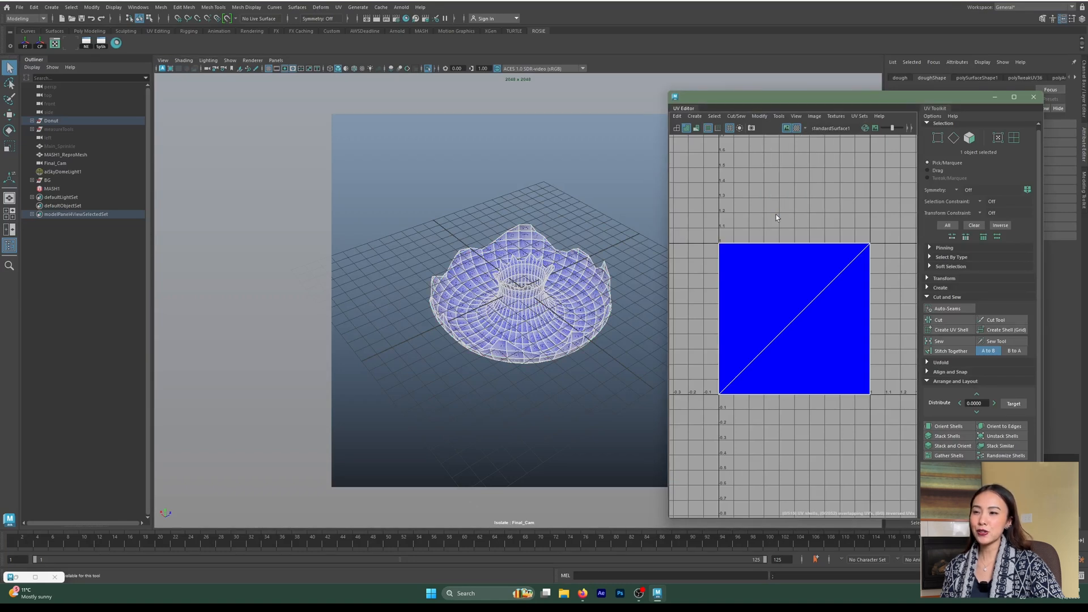
Switch the viewport to the persp camera and examine the dough's unitized UVs up close.
{"action": "left_click", "coordinate": [279, 61]}
{"action": "mouse_move", "coordinate": [334, 69]}
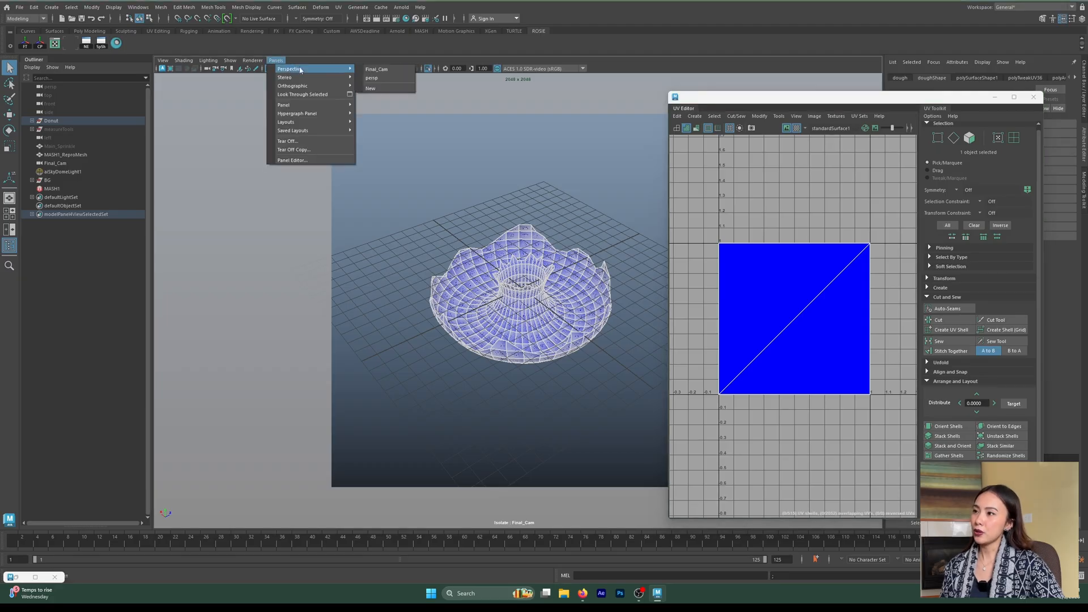
{"action": "left_click", "coordinate": [376, 77]}
{"action": "scroll", "coordinate": [416, 310], "scroll_direction": "up", "scroll_amount": 6}
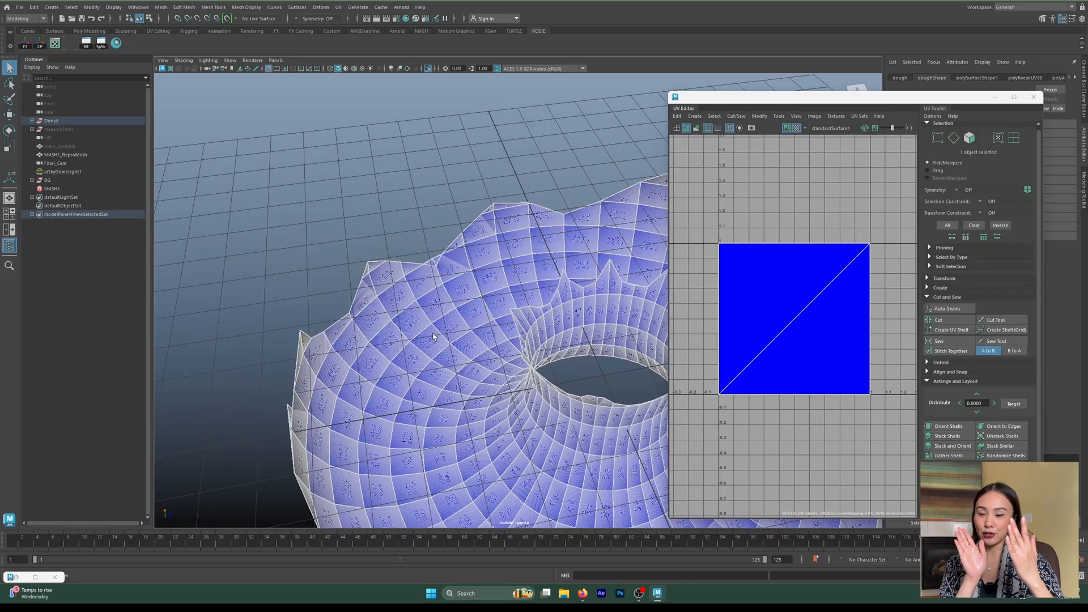
{"action": "scroll", "coordinate": [875, 362], "scroll_direction": "down", "scroll_amount": 4}
{"action": "scroll", "coordinate": [823, 355], "scroll_direction": "up", "scroll_amount": 6}
{"action": "middle_click_drag", "start_coordinate": [832, 321], "coordinate": [829, 335], "text": "alt"}
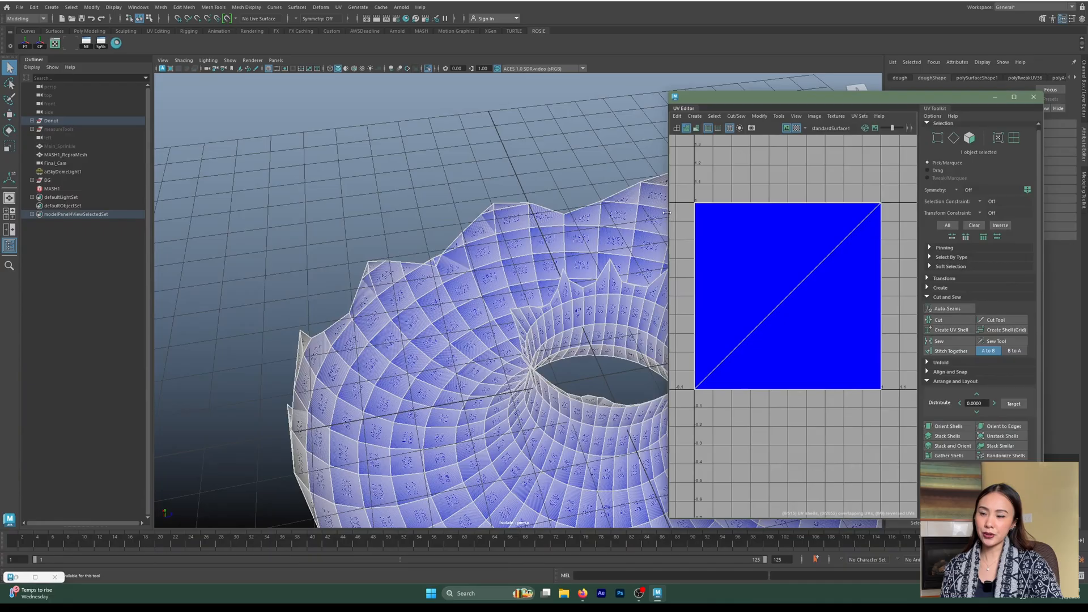
Enlarge and reposition the UV Editor window, and select all edges of the dough mesh.
{"action": "left_click_drag", "start_coordinate": [668, 216], "coordinate": [316, 229]}
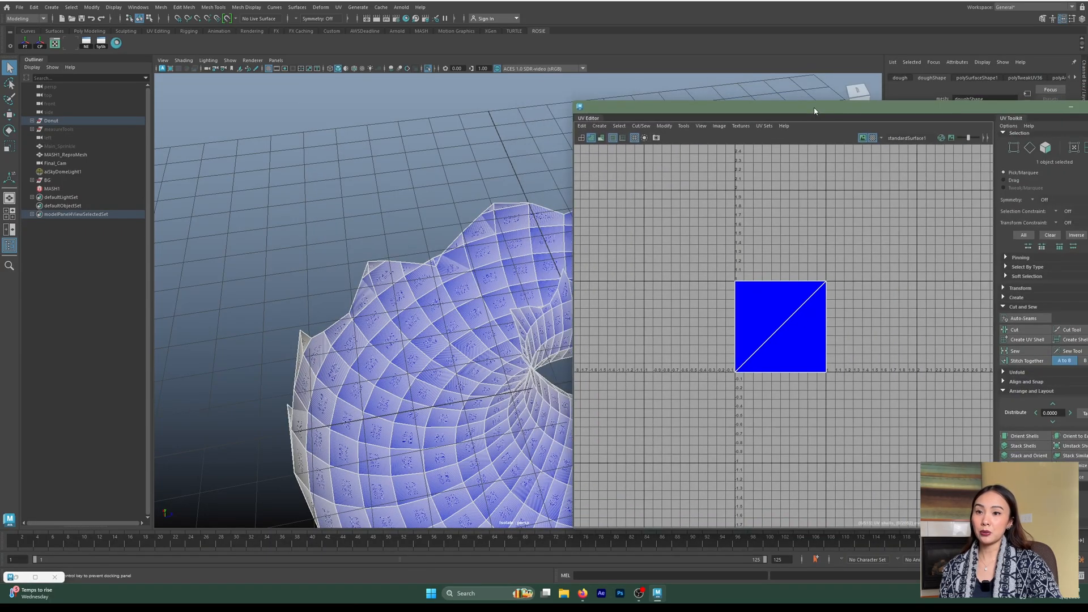
{"action": "middle_click_drag", "start_coordinate": [457, 379], "coordinate": [255, 320], "text": "alt"}
{"action": "right_click_drag", "start_coordinate": [499, 325], "coordinate": [411, 323], "text": "alt"}
{"action": "left_click_drag", "start_coordinate": [410, 324], "coordinate": [383, 328], "text": "alt"}
{"action": "right_click_drag", "start_coordinate": [382, 327], "coordinate": [318, 281]}
{"action": "left_click_drag", "start_coordinate": [207, 152], "coordinate": [557, 482]}
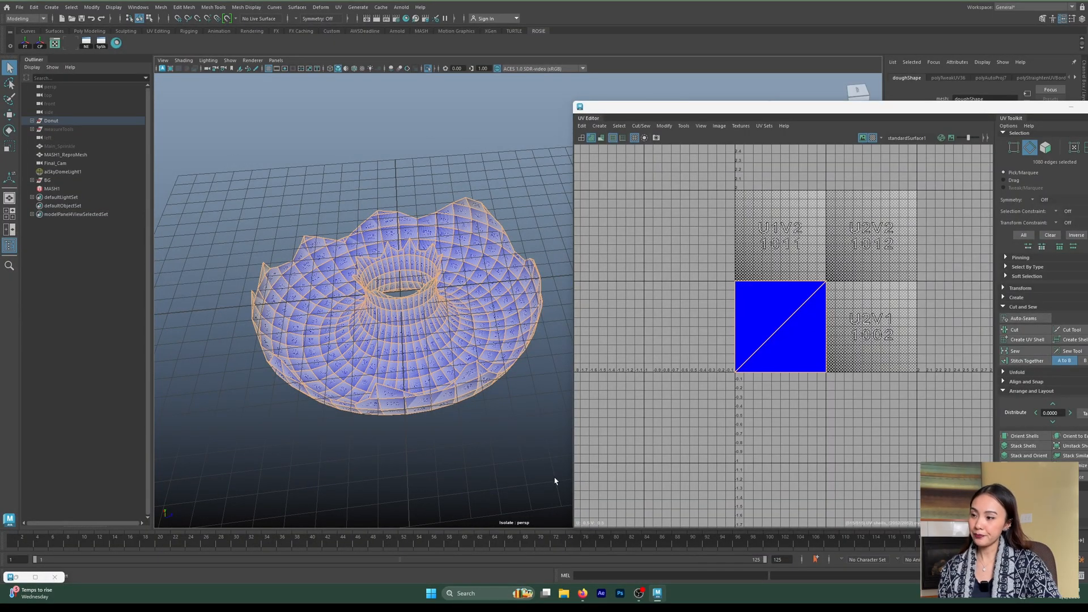
In the Final_Cam view, exclude one cross-section edge loop of the dough from the selection, and Move and Sew the remaining UV edges.
{"action": "left_click", "coordinate": [276, 60]}
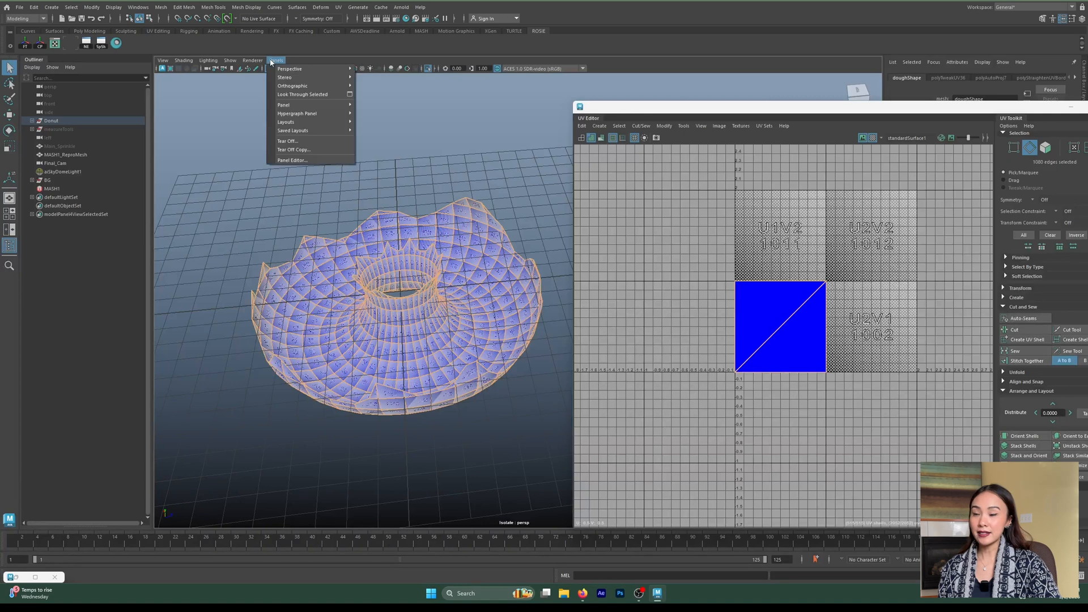
{"action": "mouse_move", "coordinate": [306, 68]}
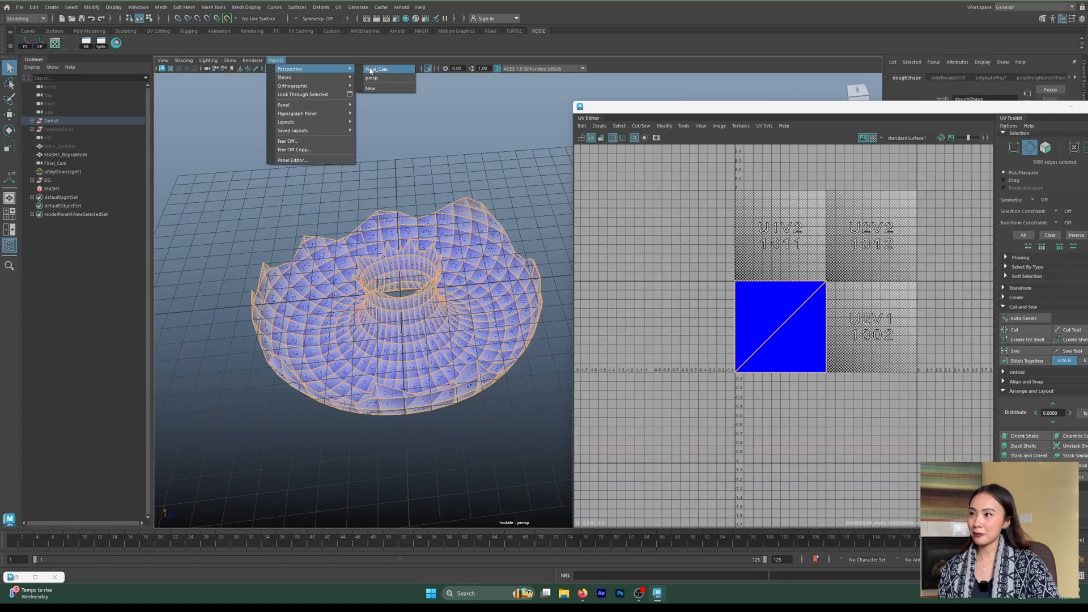
{"action": "left_click", "coordinate": [375, 69]}
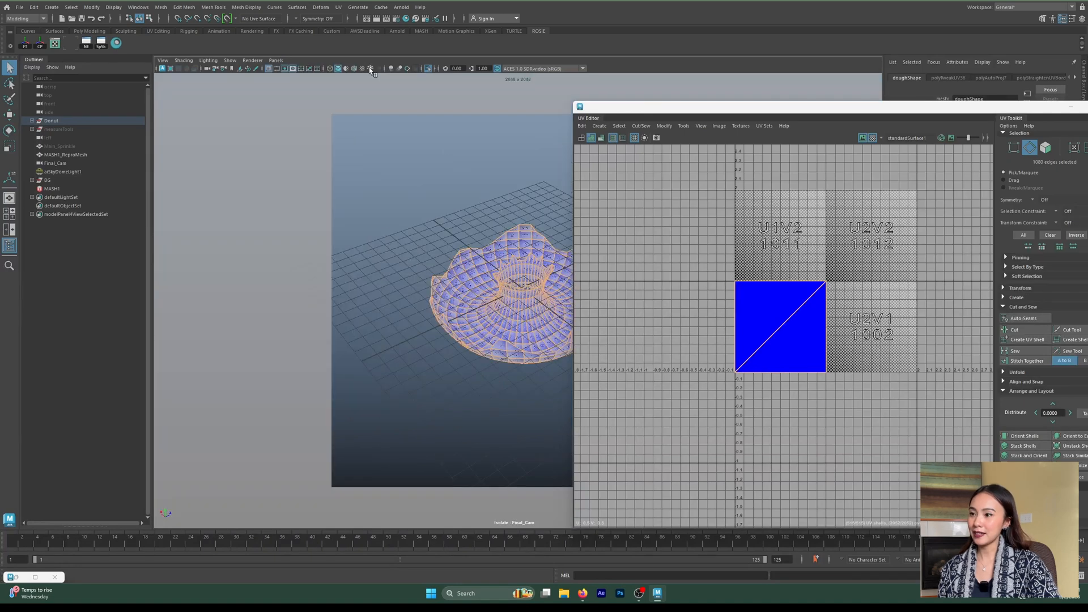
{"action": "left_click", "coordinate": [467, 304], "text": "ctrl"}
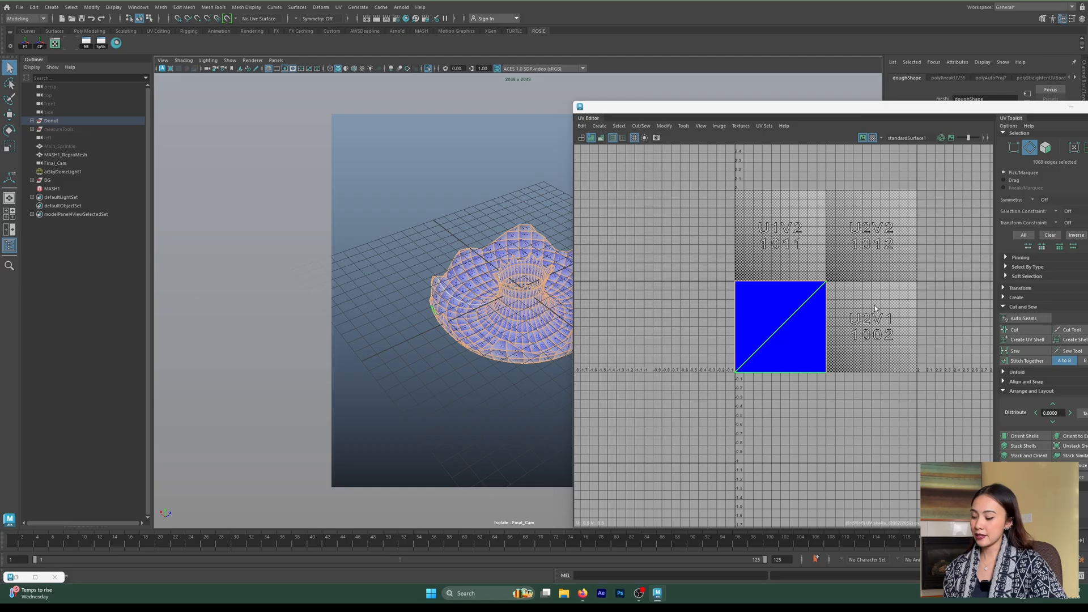
{"action": "middle_click_drag", "start_coordinate": [822, 293], "coordinate": [830, 283], "text": "alt"}
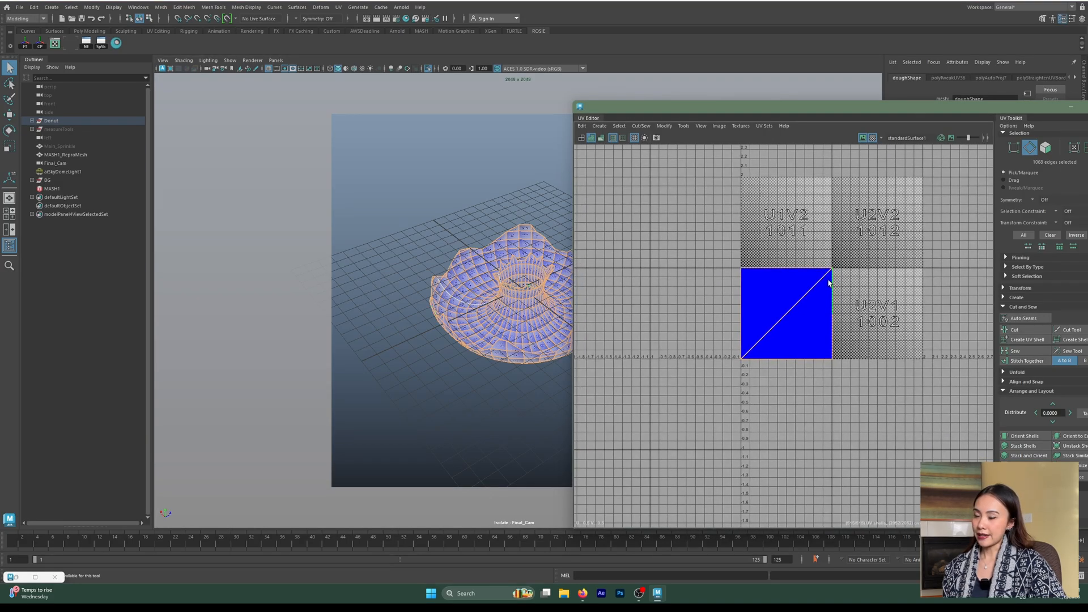
{"action": "right_click_drag", "start_coordinate": [828, 281], "coordinate": [823, 260], "text": "shift"}
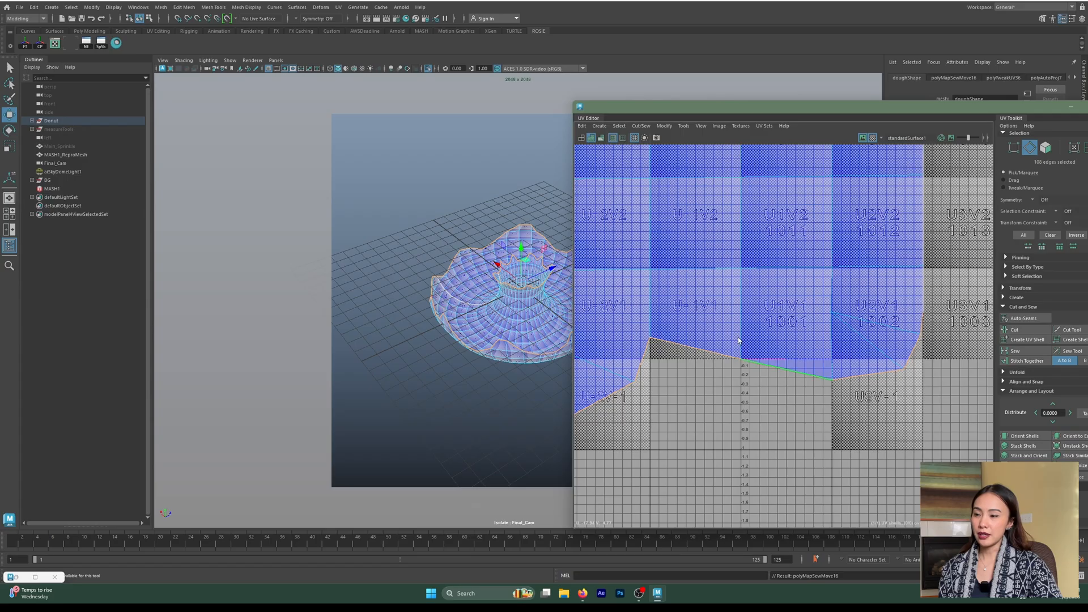
Lay out the sewn dough UV shell inside the 0–1 UV tile and move the UV Editor aside to reveal the mesh.
{"action": "left_click", "coordinate": [665, 126]}
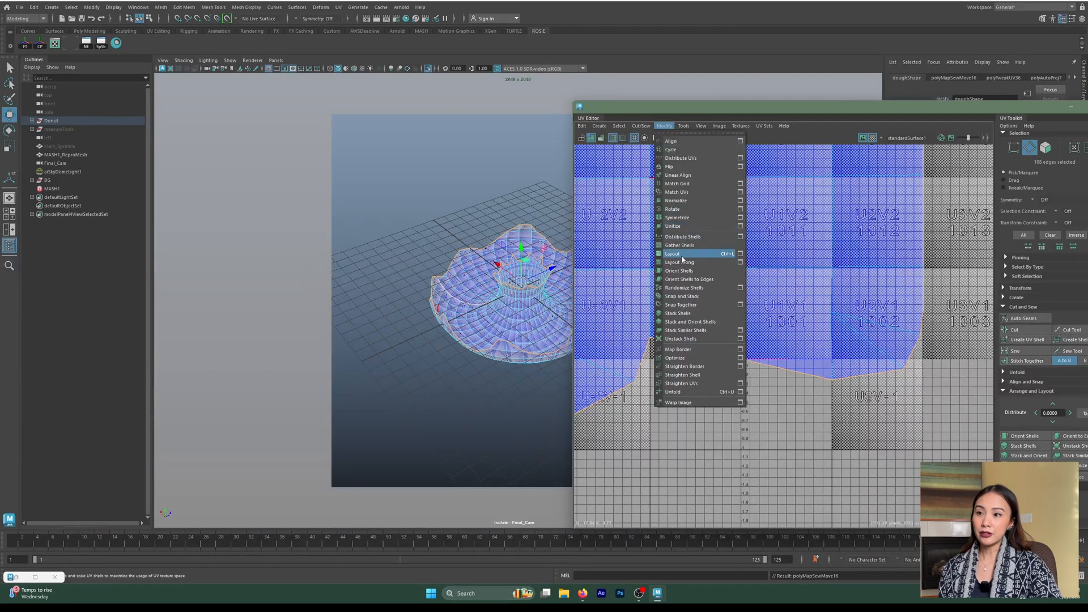
{"action": "left_click", "coordinate": [1018, 110]}
{"action": "left_click_drag", "start_coordinate": [1018, 110], "coordinate": [869, 100]}
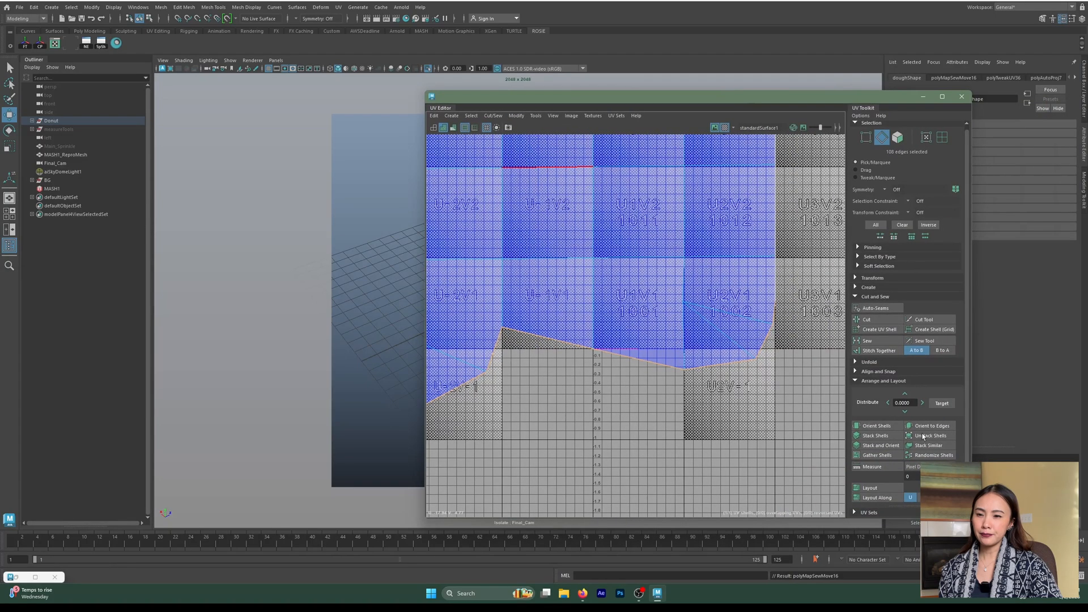
{"action": "left_click", "coordinate": [856, 382]}
{"action": "left_click", "coordinate": [856, 384]}
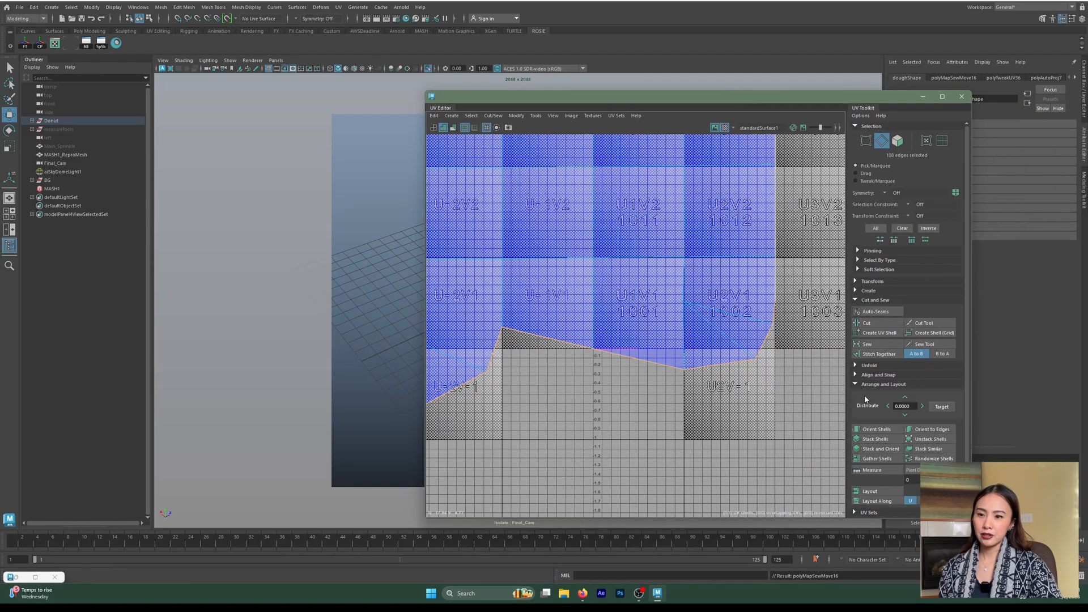
{"action": "left_click", "coordinate": [868, 493]}
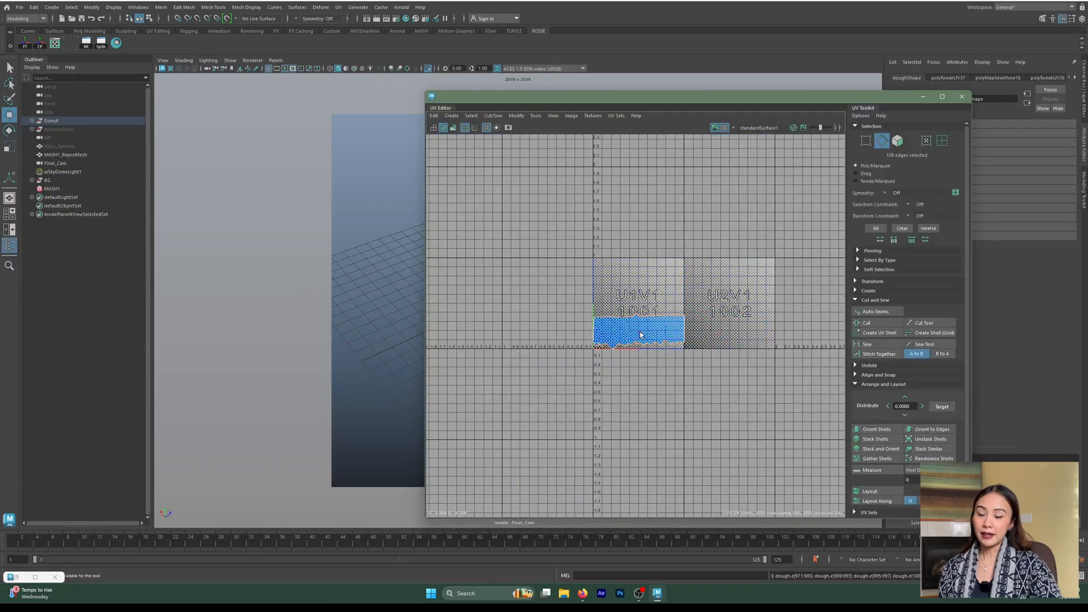
{"action": "scroll", "coordinate": [643, 340], "scroll_direction": "up", "scroll_amount": 5}
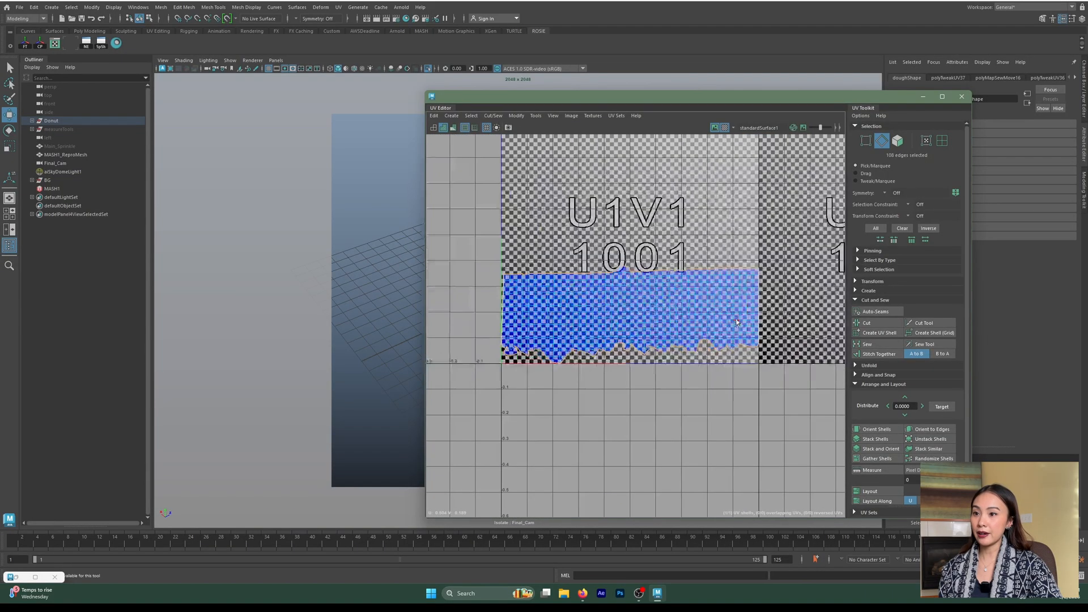
{"action": "scroll", "coordinate": [708, 329], "scroll_direction": "down", "scroll_amount": 1}
{"action": "middle_click_drag", "start_coordinate": [702, 278], "coordinate": [696, 347], "text": "alt"}
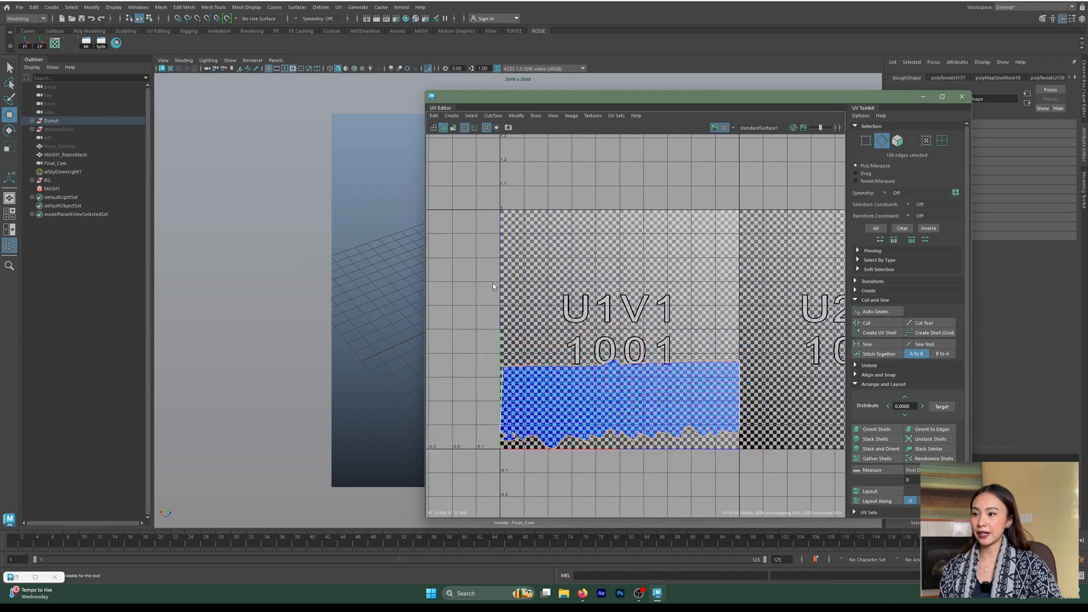
{"action": "left_click_drag", "start_coordinate": [603, 97], "coordinate": [784, 100]}
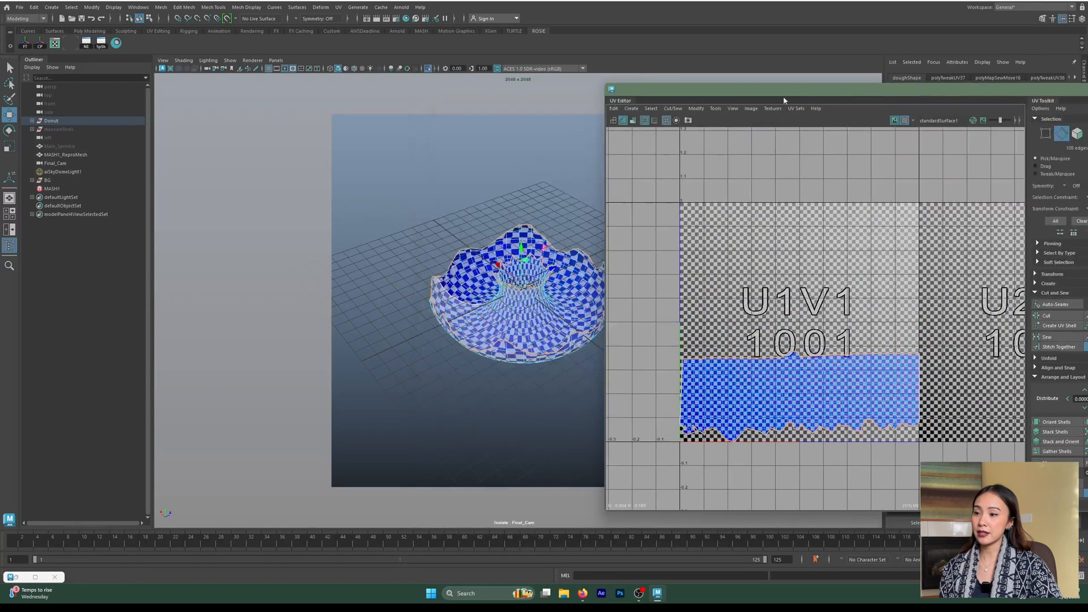
Switch the viewport to the persp camera and examine the checker pattern on the dough mesh from the side.
{"action": "left_click", "coordinate": [276, 60]}
{"action": "mouse_move", "coordinate": [306, 68]}
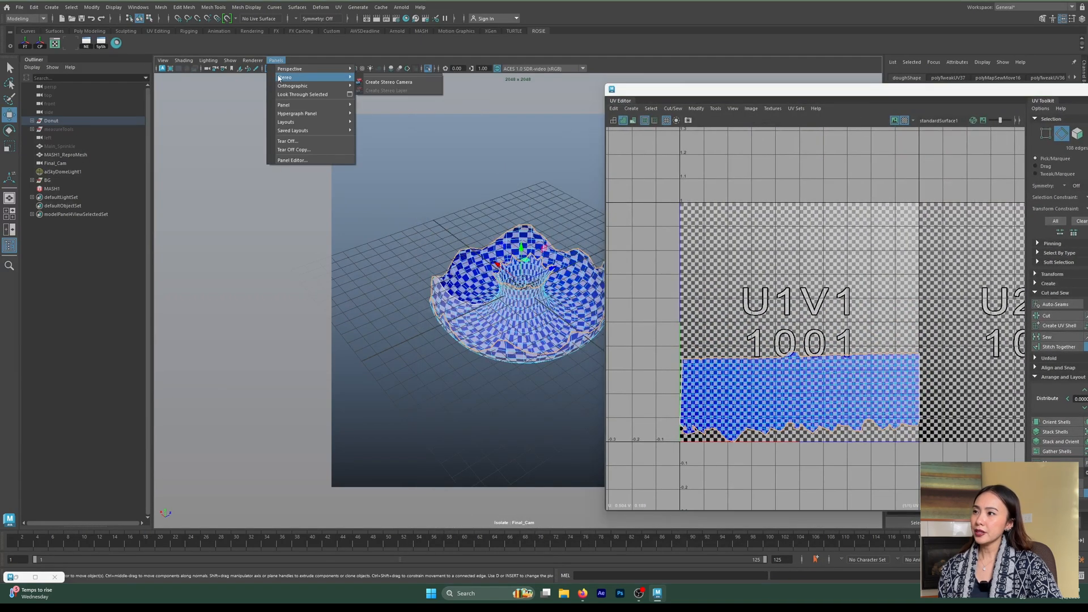
{"action": "left_click", "coordinate": [372, 77]}
{"action": "left_click_drag", "start_coordinate": [449, 352], "coordinate": [496, 378], "text": "alt"}
{"action": "mouse_move", "coordinate": [419, 374]}
{"action": "left_mouse_down", "text": "alt"}
{"action": "mouse_move", "coordinate": [349, 351]}
{"action": "mouse_move", "coordinate": [435, 372]}
{"action": "left_mouse_up", "text": "alt"}
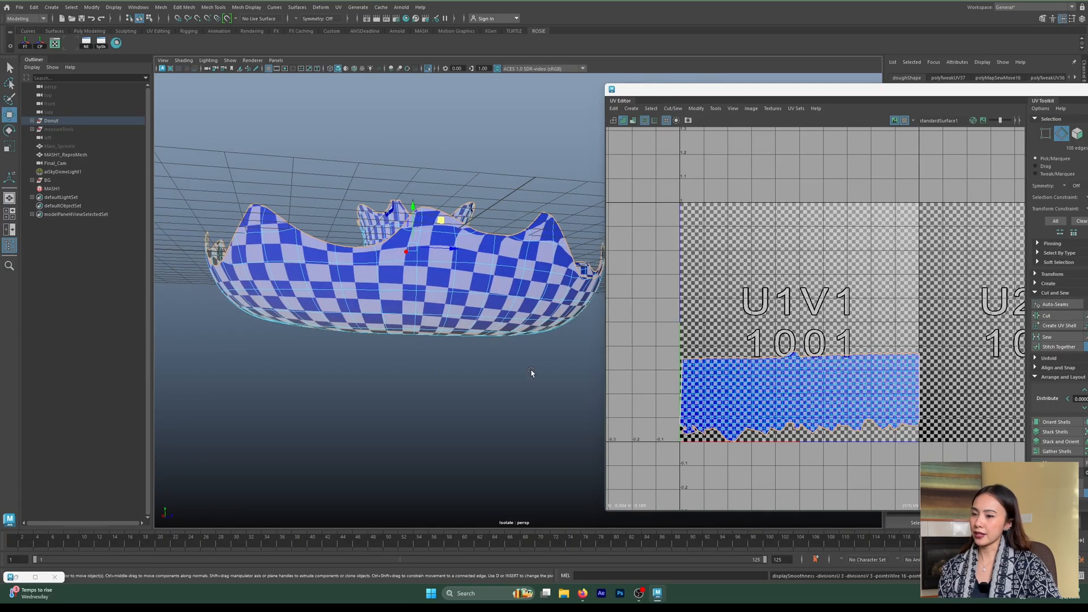
Select all UVs of the dough shell, unfold them vertically, and check the checker pattern on the mesh.
{"action": "scroll", "coordinate": [828, 400], "scroll_direction": "up", "scroll_amount": 3}
{"action": "middle_click_drag", "start_coordinate": [828, 401], "coordinate": [846, 352], "text": "alt"}
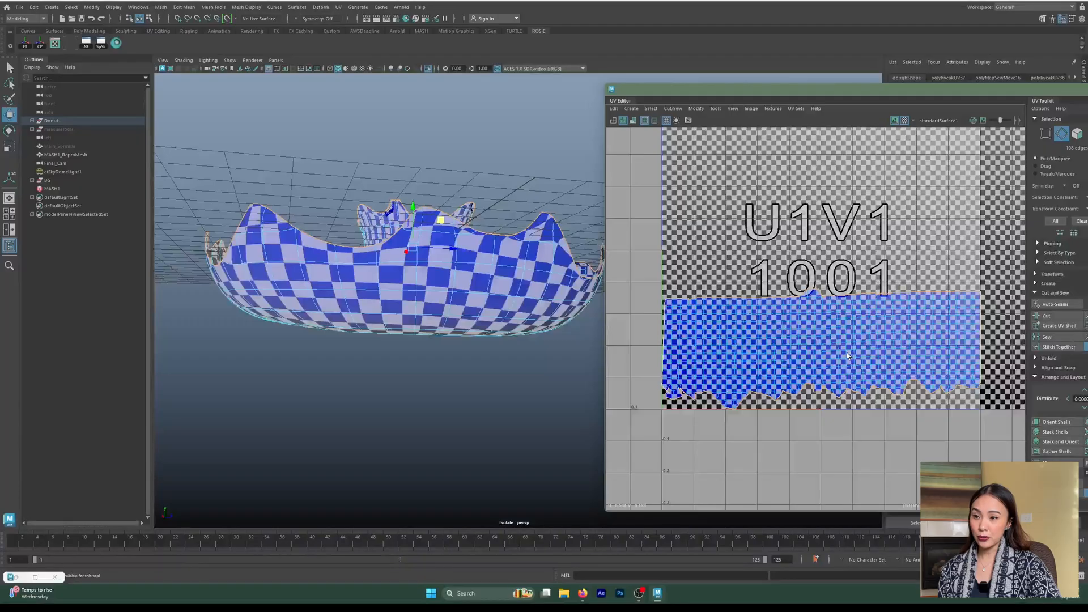
{"action": "right_click_drag", "start_coordinate": [818, 334], "coordinate": [848, 333]}
{"action": "left_click_drag", "start_coordinate": [627, 238], "coordinate": [1004, 452]}
{"action": "right_click_drag", "start_coordinate": [744, 322], "coordinate": [665, 342], "text": "shift"}
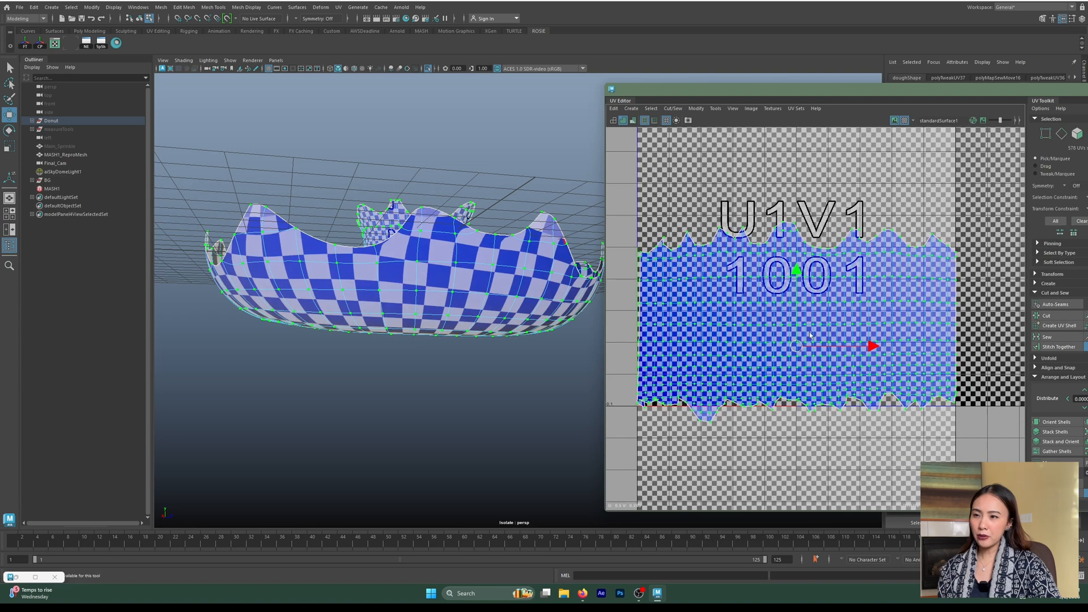
{"action": "left_click_drag", "start_coordinate": [538, 204], "coordinate": [317, 272], "text": "alt"}
{"action": "scroll", "coordinate": [693, 306], "scroll_direction": "up", "scroll_amount": 2}
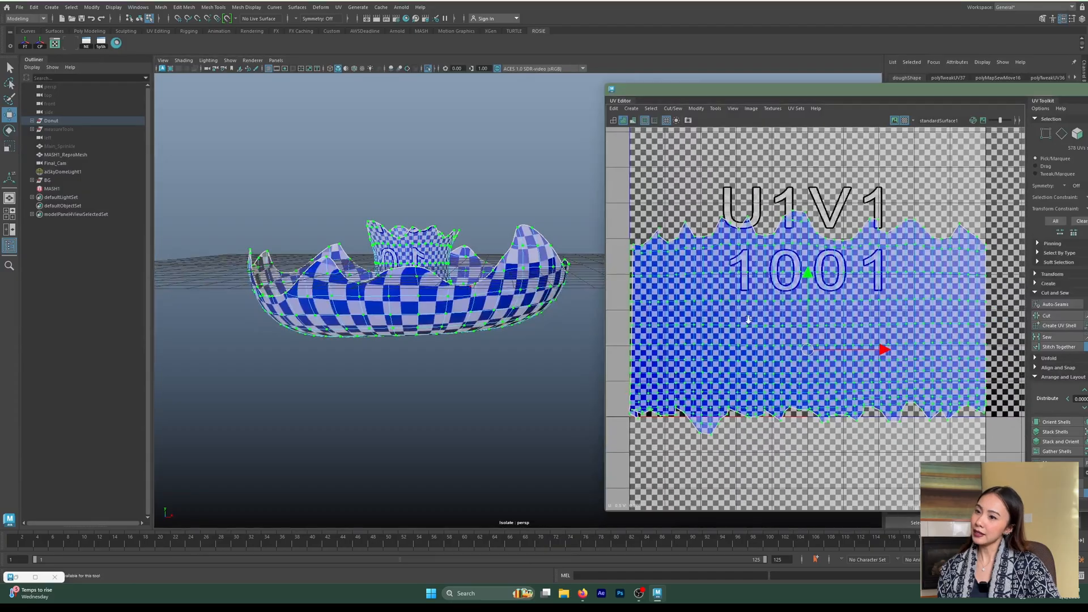
Widen the UV Editor, select the dough shell's inner UVs without the wavy upper and lower borders, and straighten them.
{"action": "left_click_drag", "start_coordinate": [604, 300], "coordinate": [537, 300]}
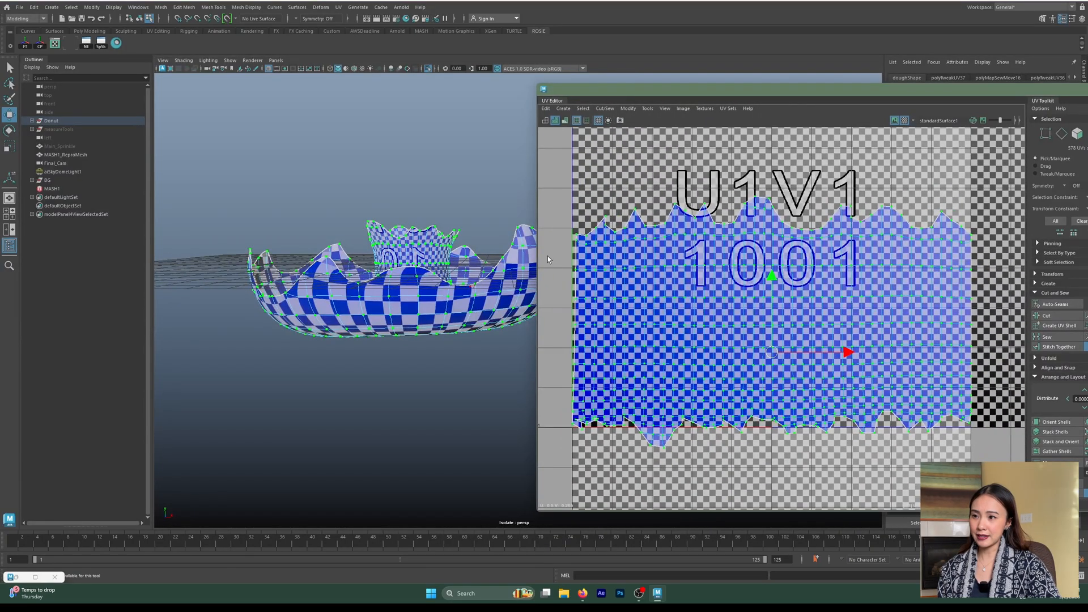
{"action": "left_click_drag", "start_coordinate": [546, 256], "coordinate": [664, 286]}
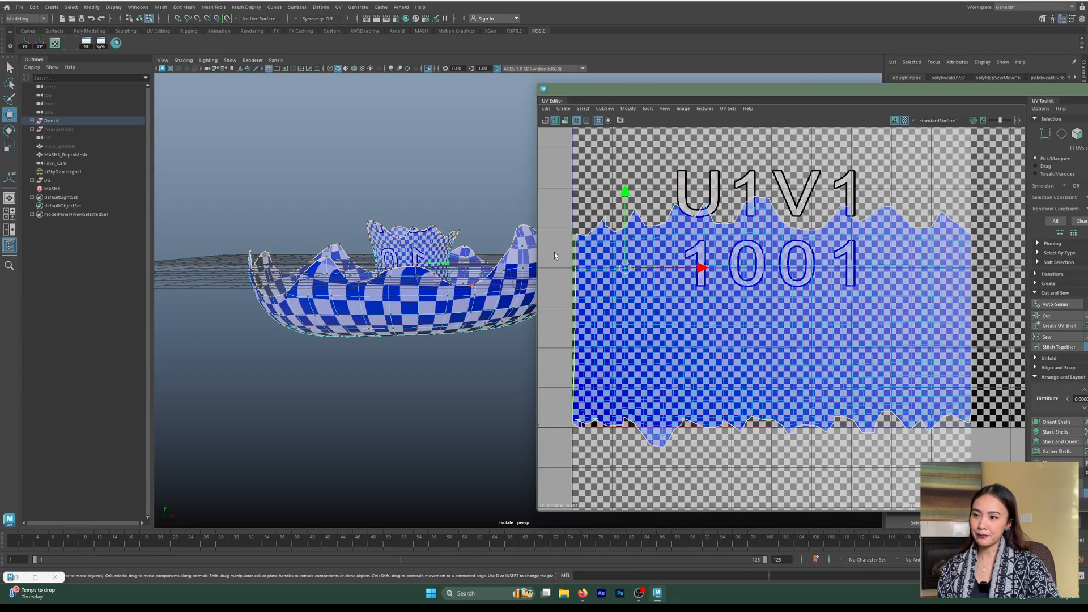
{"action": "left_click_drag", "start_coordinate": [554, 254], "coordinate": [994, 406]}
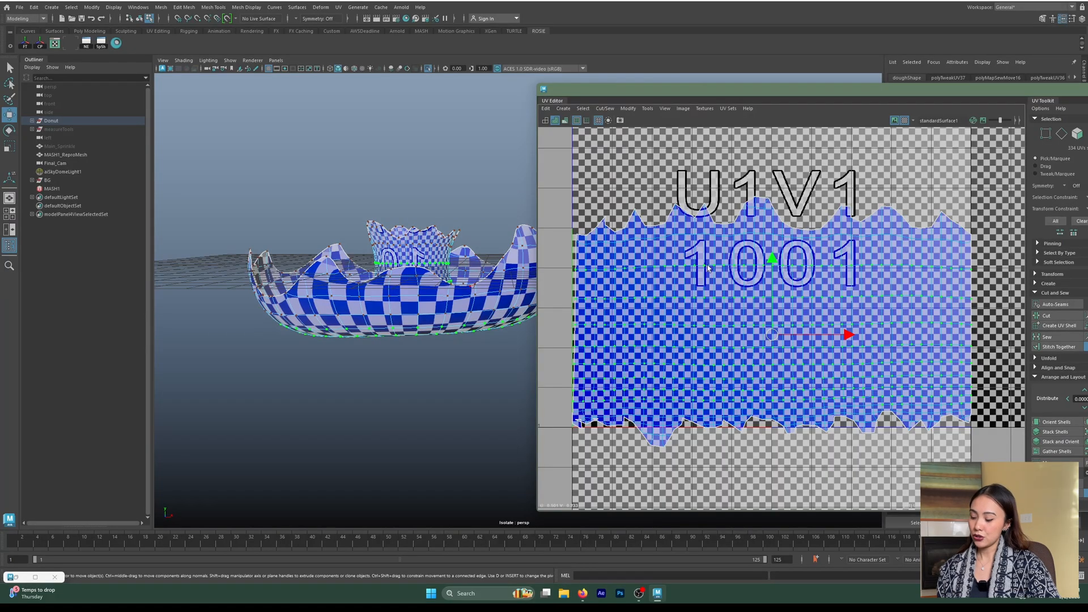
{"action": "left_click_drag", "start_coordinate": [556, 253], "coordinate": [966, 427]}
{"action": "right_click_drag", "start_coordinate": [793, 313], "coordinate": [837, 292]}
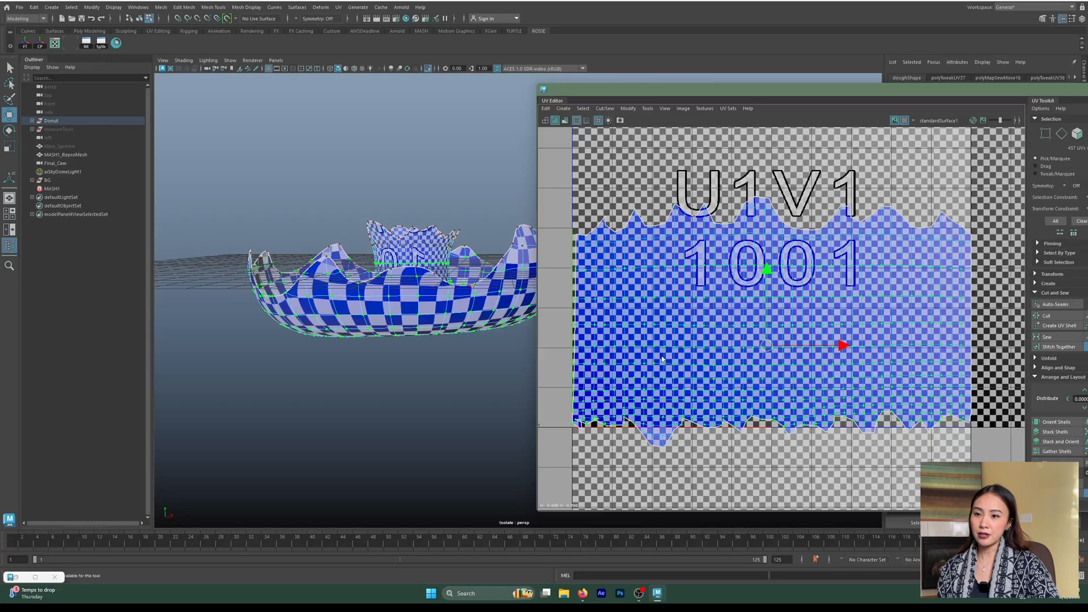
{"action": "left_click_drag", "start_coordinate": [948, 396], "coordinate": [990, 415]}
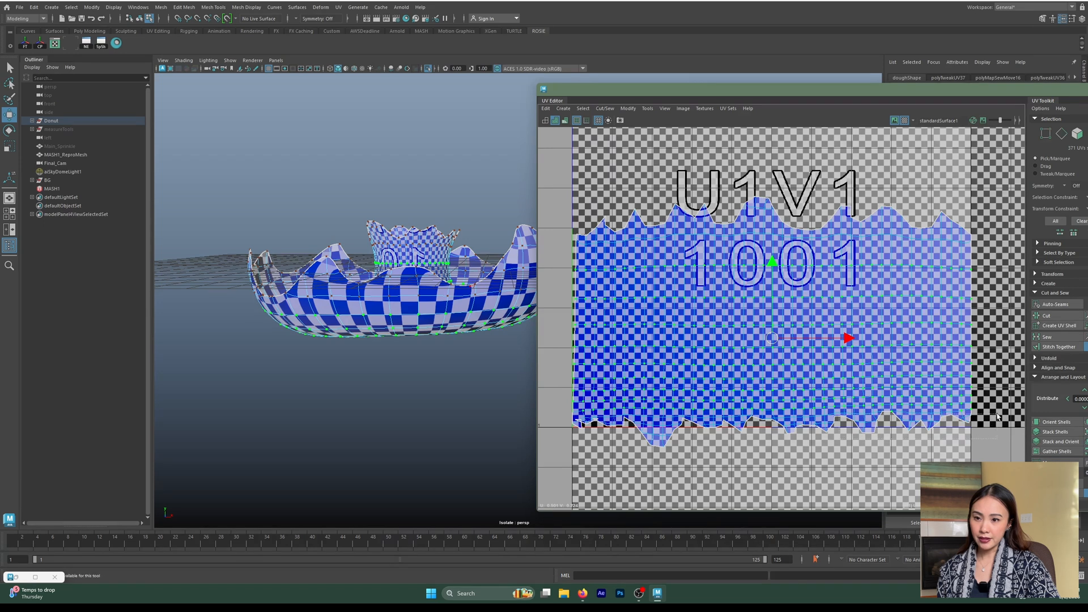
{"action": "left_click_drag", "start_coordinate": [1002, 409], "coordinate": [1002, 408], "text": "ctrl"}
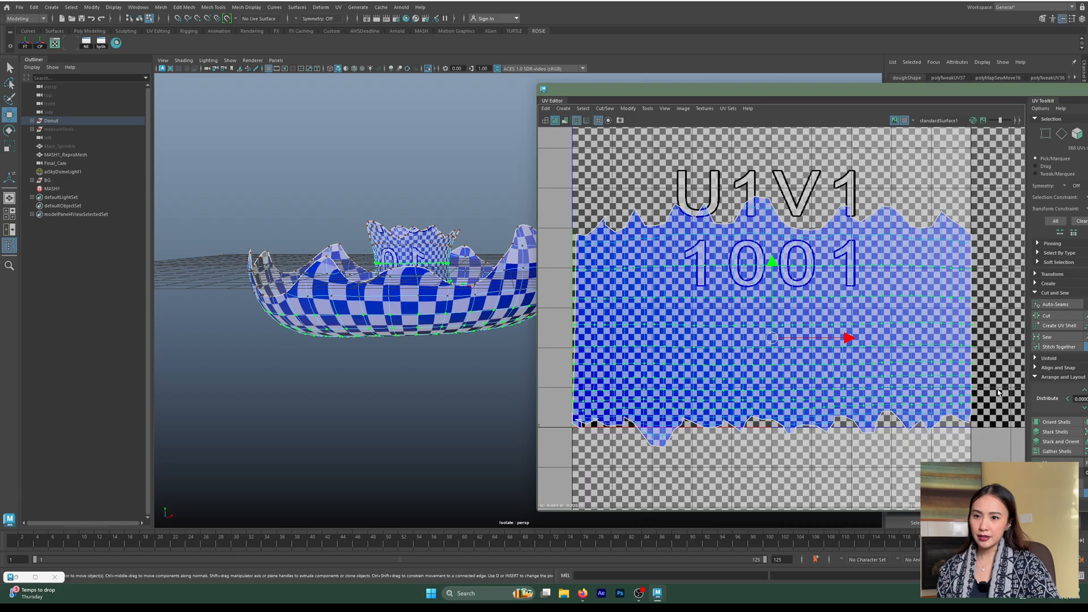
{"action": "right_click_drag", "start_coordinate": [785, 263], "coordinate": [818, 224], "text": "shift"}
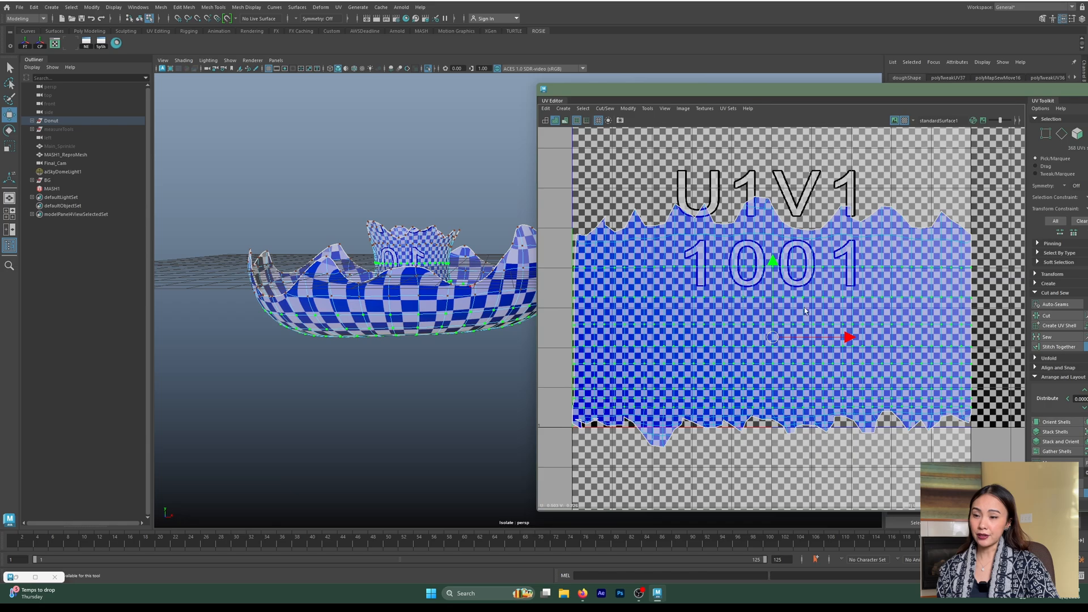
Select the UVs along the dough shell's wavy upper border and unfold them.
{"action": "right_click_drag", "start_coordinate": [795, 311], "coordinate": [790, 290]}
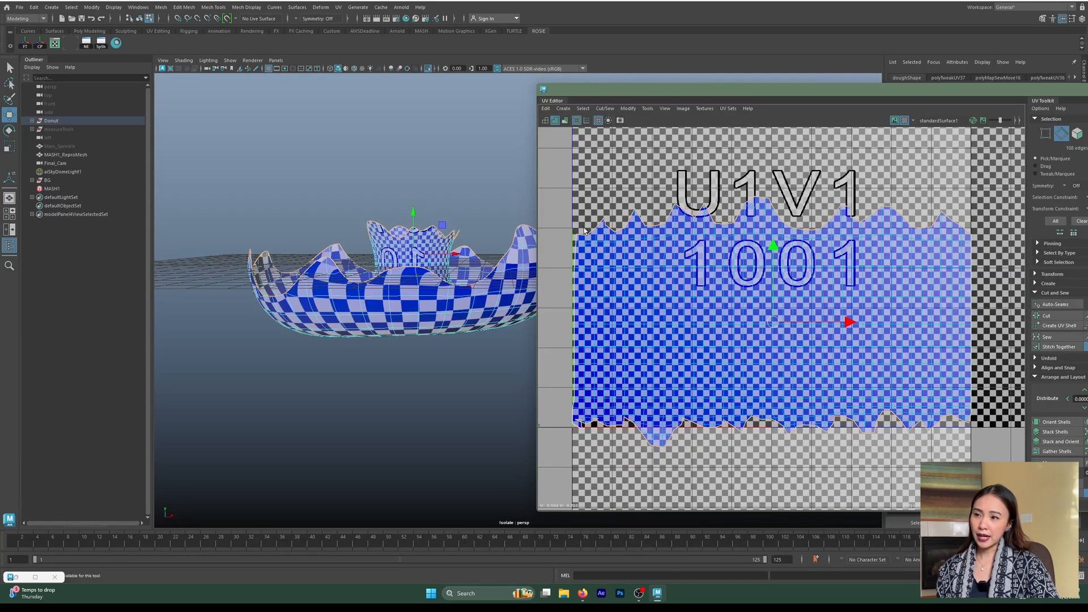
{"action": "right_click_drag", "start_coordinate": [592, 232], "coordinate": [620, 214]}
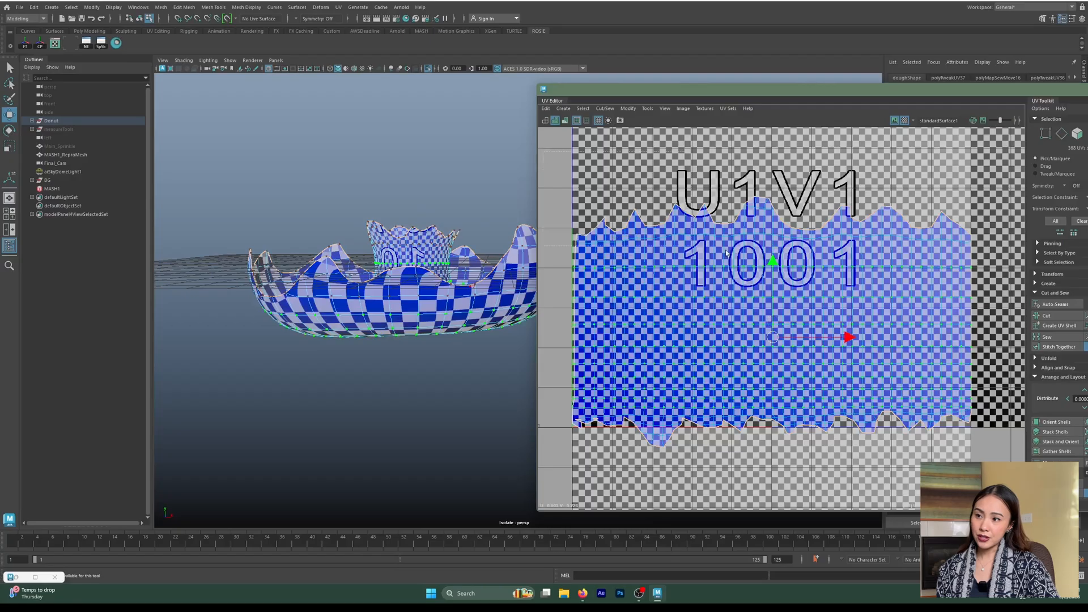
{"action": "left_click_drag", "start_coordinate": [1016, 254], "coordinate": [1006, 256]}
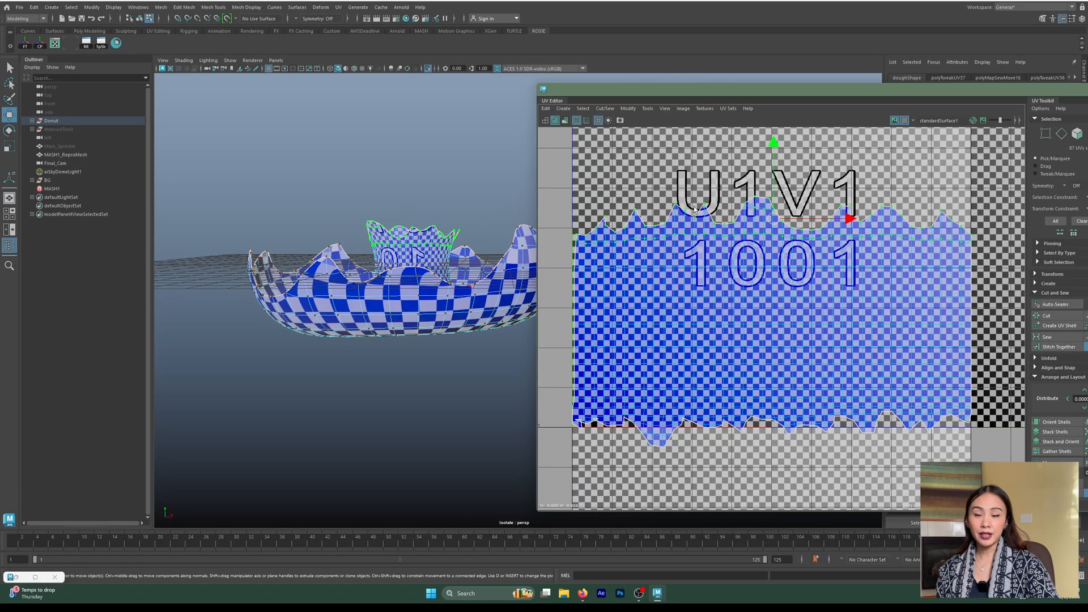
{"action": "right_click_drag", "start_coordinate": [688, 224], "coordinate": [610, 227], "text": "shift"}
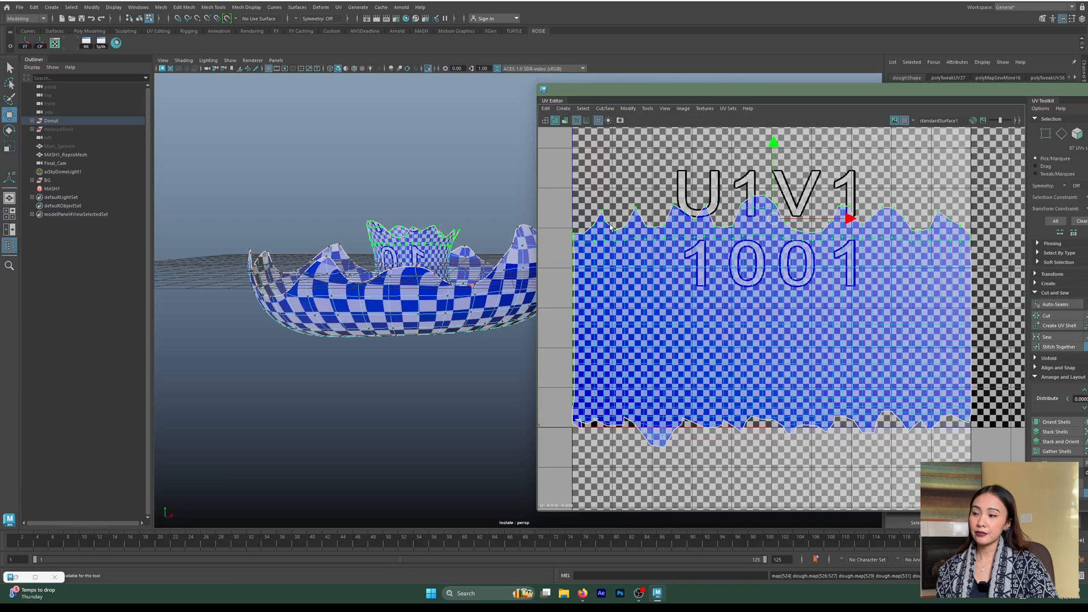
Unfold the UVs along the dough shell's lower border, comparing the mesh's checker pattern with and without the unfold.
{"action": "left_click_drag", "start_coordinate": [566, 402], "coordinate": [918, 454]}
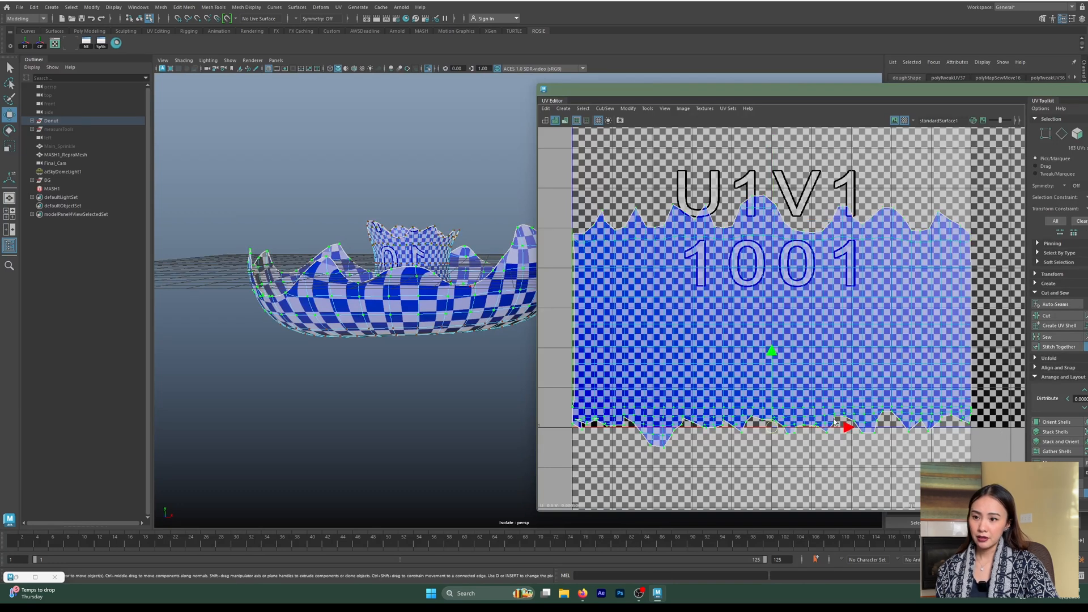
{"action": "right_click_drag", "start_coordinate": [834, 410], "coordinate": [744, 413], "text": "shift"}
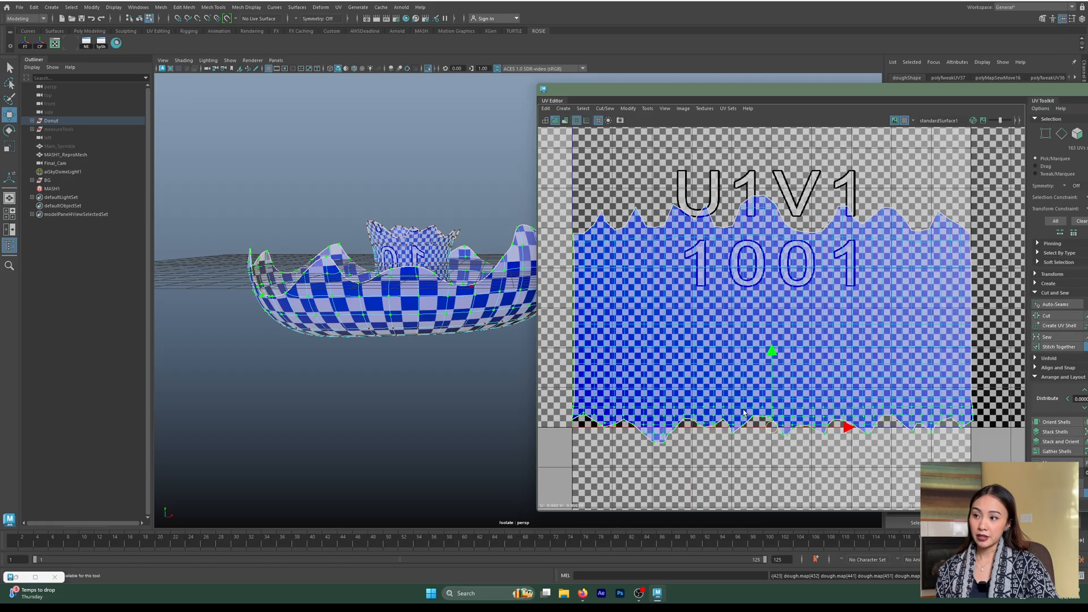
{"action": "key", "text": "ctrl+z"}
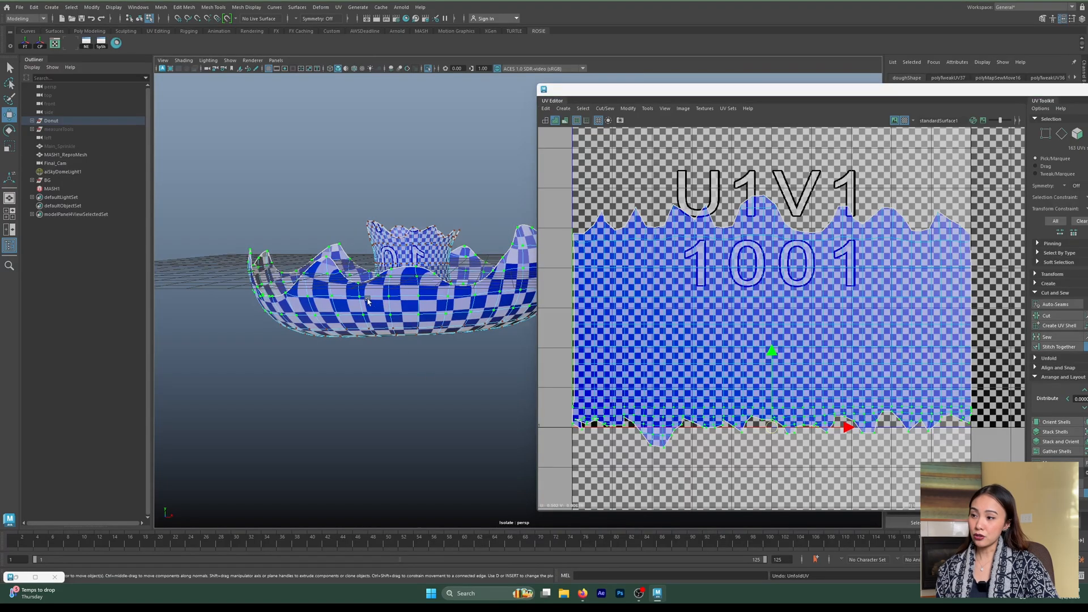
{"action": "mouse_move", "coordinate": [499, 331]}
{"action": "right_mouse_down", "text": "alt"}
{"action": "mouse_move", "coordinate": [532, 322]}
{"action": "mouse_move", "coordinate": [517, 326]}
{"action": "right_mouse_up", "text": "alt"}
{"action": "right_click_drag", "start_coordinate": [770, 370], "coordinate": [676, 372], "text": "shift"}
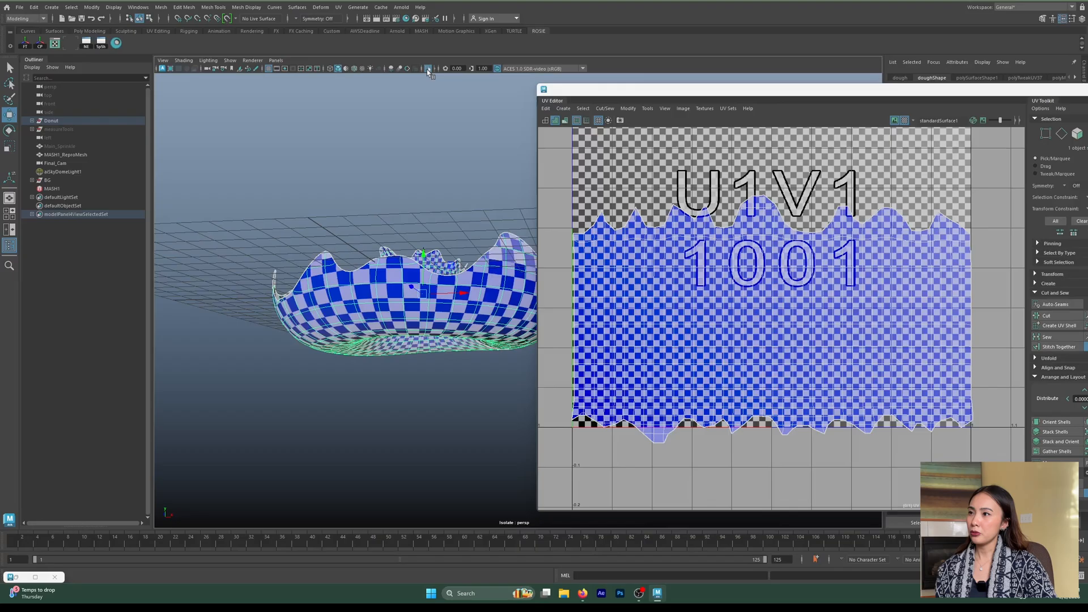
Turn off isolation of the dough, close the UV Editor, and frame the whole donut on its base in the viewport.
{"action": "left_click", "coordinate": [428, 69]}
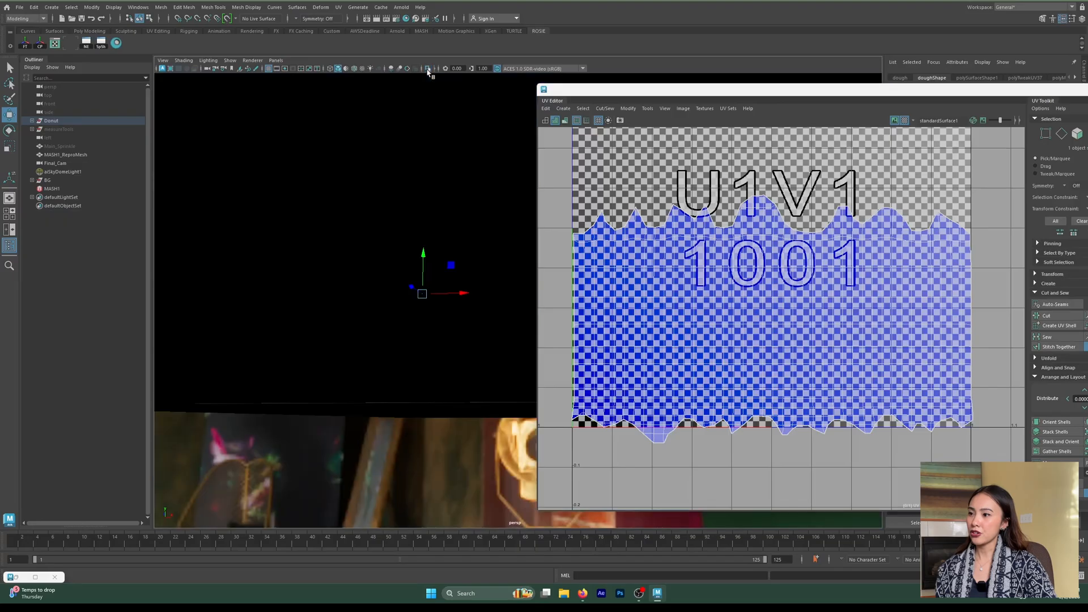
{"action": "left_click_drag", "start_coordinate": [399, 251], "coordinate": [430, 277], "text": "alt"}
{"action": "middle_click_drag", "start_coordinate": [430, 277], "coordinate": [358, 244], "text": "alt"}
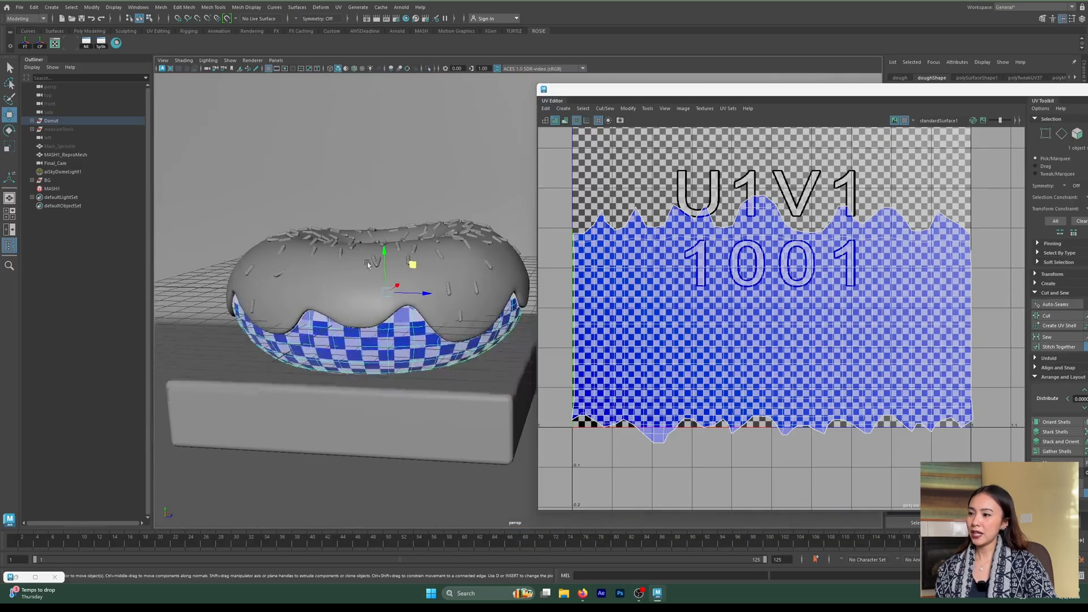
{"action": "scroll", "coordinate": [358, 244], "scroll_direction": "down", "scroll_amount": 2}
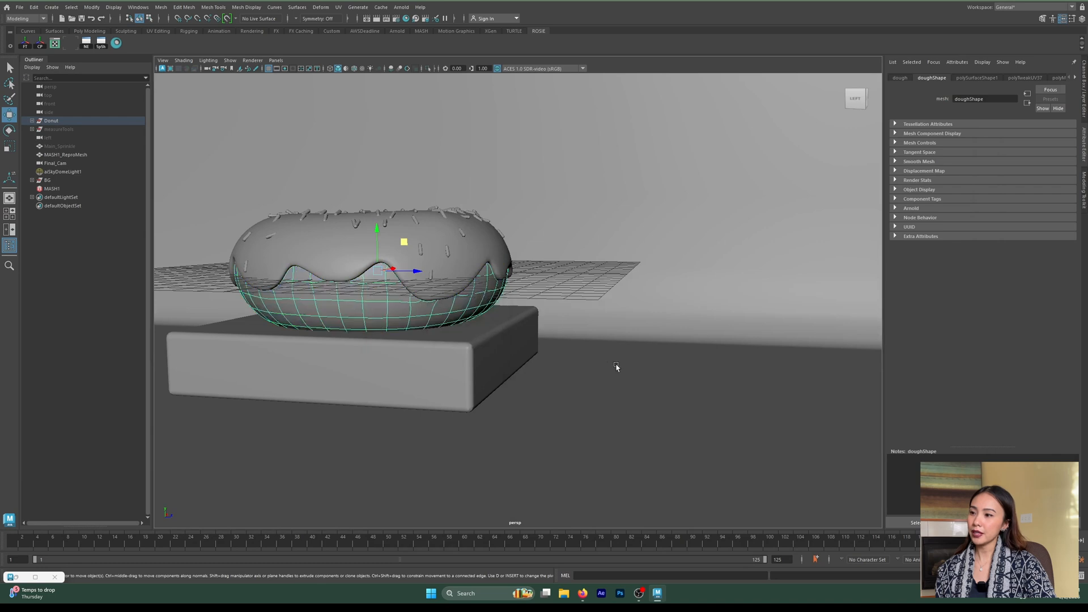
{"action": "left_click", "coordinate": [615, 363]}
{"action": "left_click_drag", "start_coordinate": [615, 363], "coordinate": [622, 360], "text": "alt"}
{"action": "right_click_drag", "start_coordinate": [623, 360], "coordinate": [526, 363], "text": "alt"}
{"action": "mouse_move", "coordinate": [526, 364]}
{"action": "left_mouse_down", "text": "alt"}
{"action": "mouse_move", "coordinate": [548, 370]}
{"action": "mouse_move", "coordinate": [595, 340]}
{"action": "mouse_move", "coordinate": [594, 361]}
{"action": "mouse_move", "coordinate": [614, 321]}
{"action": "mouse_move", "coordinate": [621, 328]}
{"action": "left_mouse_up", "text": "alt"}
{"action": "left_click", "coordinate": [550, 373]}
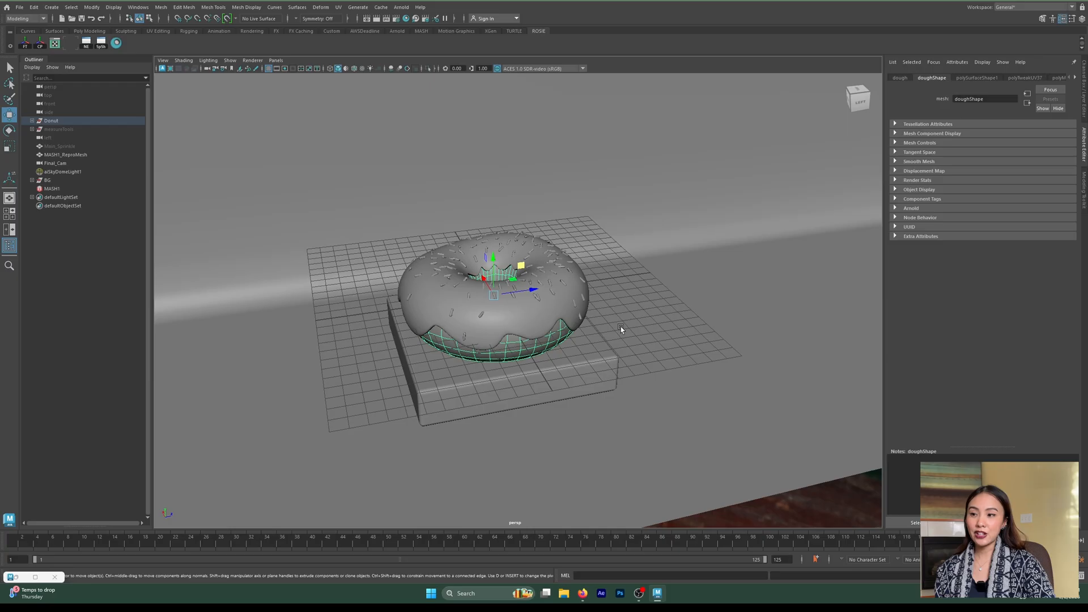
{"action": "left_click_drag", "start_coordinate": [582, 359], "coordinate": [600, 351], "text": "alt"}
Assign a new Arnold aiStandardSurface material to the dough mesh and rename it Bread_Mat.
{"action": "right_click", "coordinate": [562, 333]}
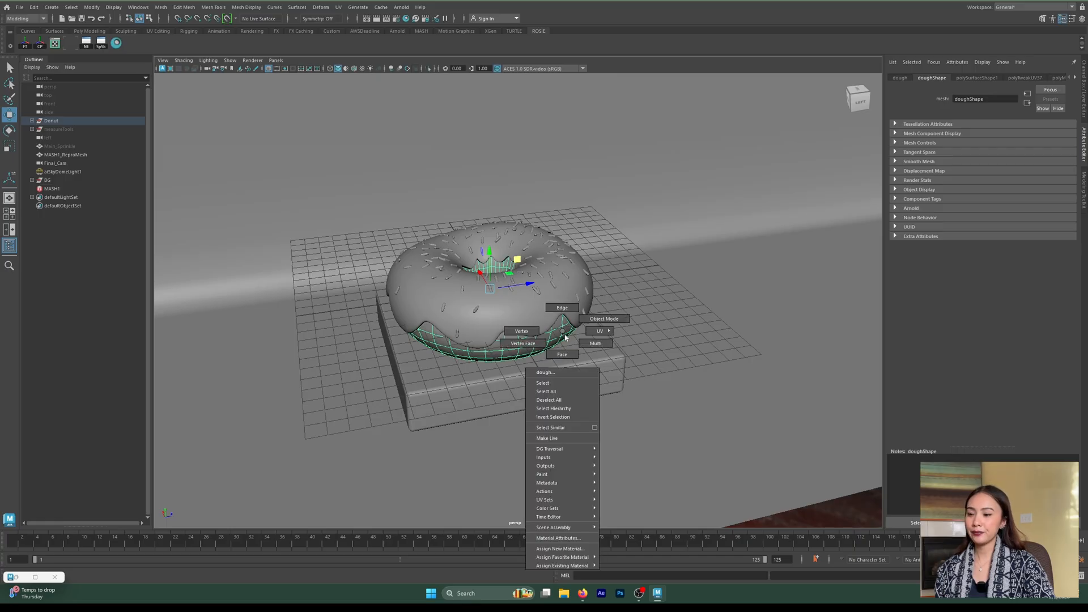
{"action": "left_click", "coordinate": [559, 548]}
{"action": "left_click", "coordinate": [393, 260]}
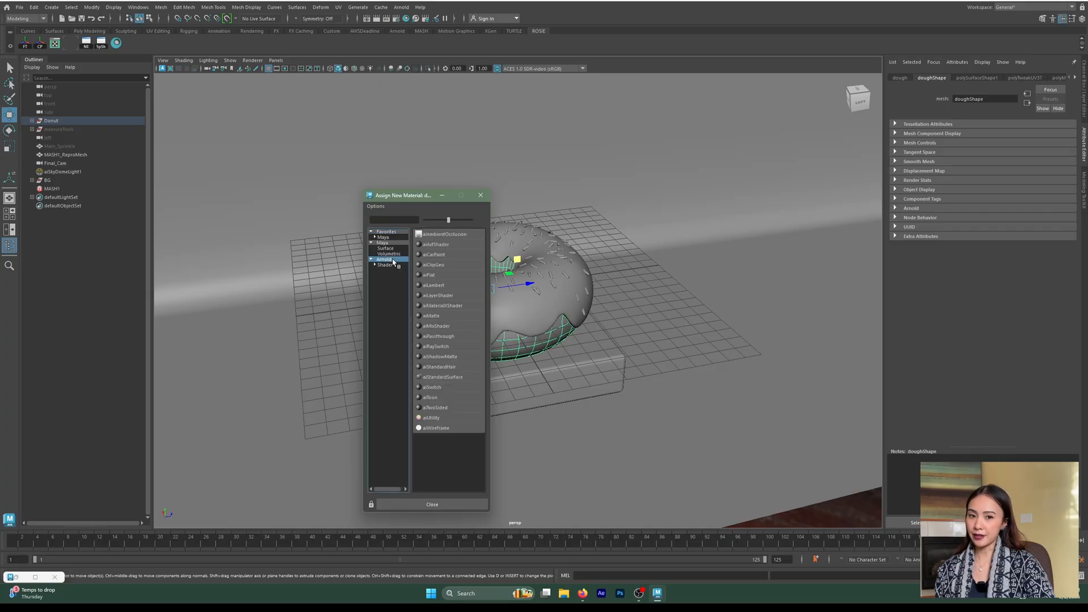
{"action": "left_click", "coordinate": [440, 378]}
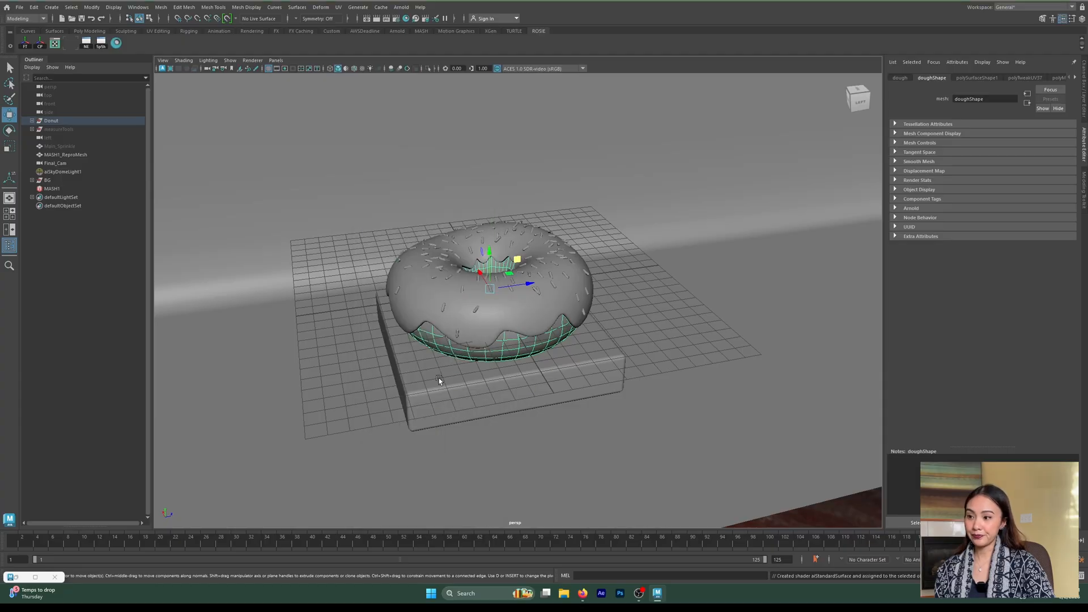
{"action": "left_click_drag", "start_coordinate": [1006, 99], "coordinate": [720, 99]}
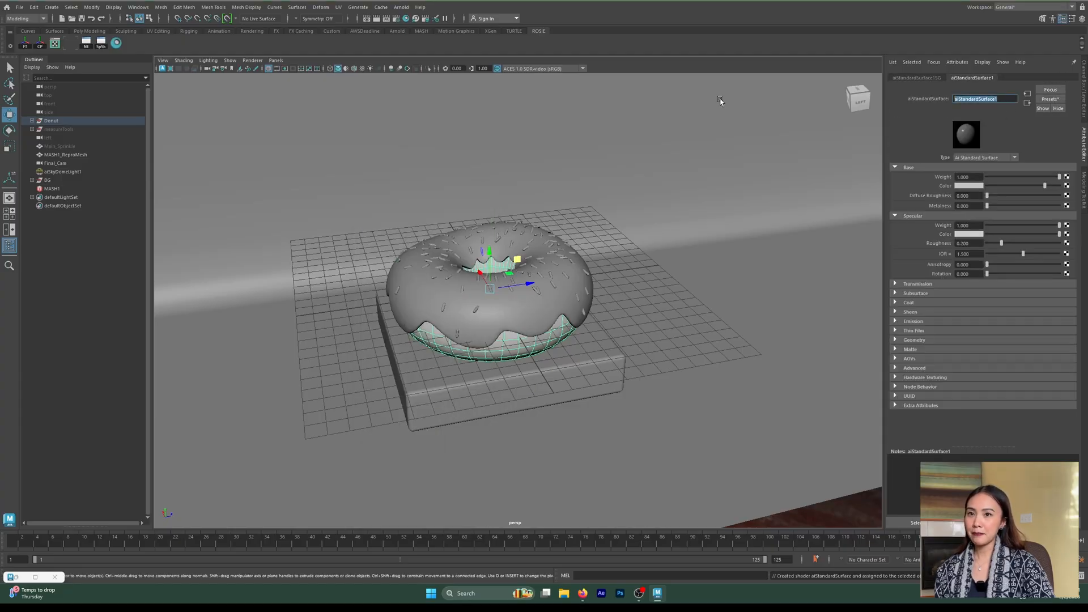
{"action": "type", "text": "Bread_M"}
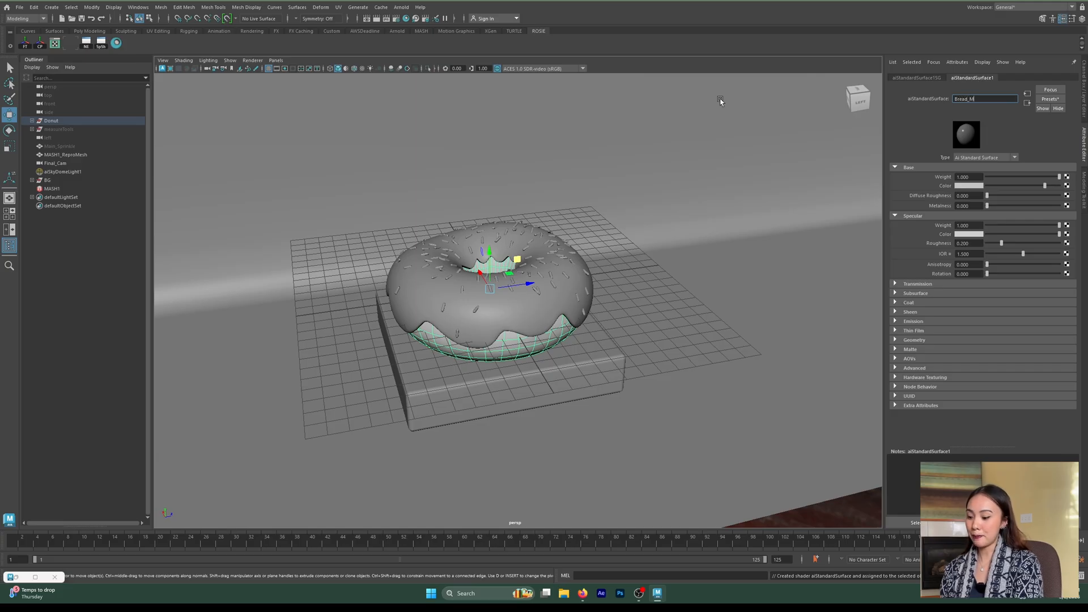
{"action": "key", "text": "Return"}
Connect a File texture node to the base Color of Bread_Mat.
{"action": "middle_click_drag", "start_coordinate": [543, 299], "coordinate": [550, 273], "text": "alt"}
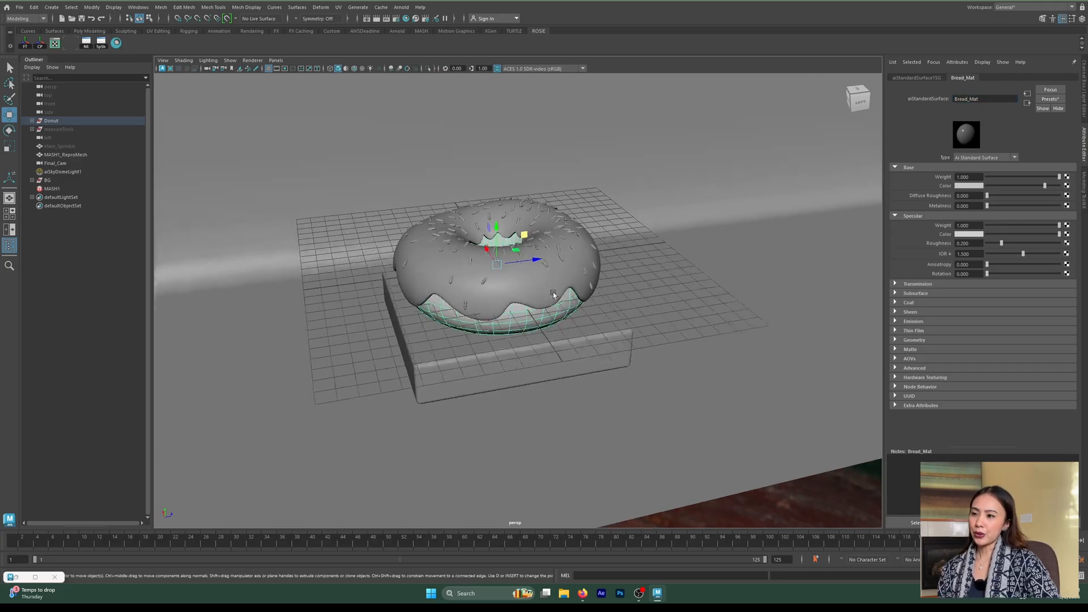
{"action": "right_click_drag", "start_coordinate": [553, 296], "coordinate": [591, 311], "text": "alt"}
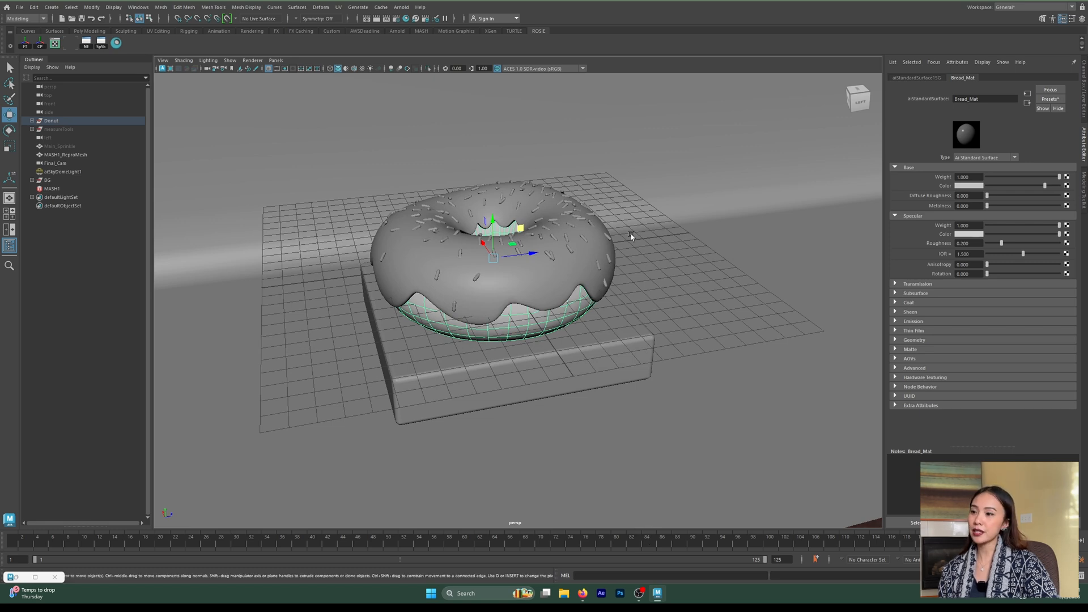
{"action": "middle_click_drag", "start_coordinate": [630, 234], "coordinate": [637, 253], "text": "alt"}
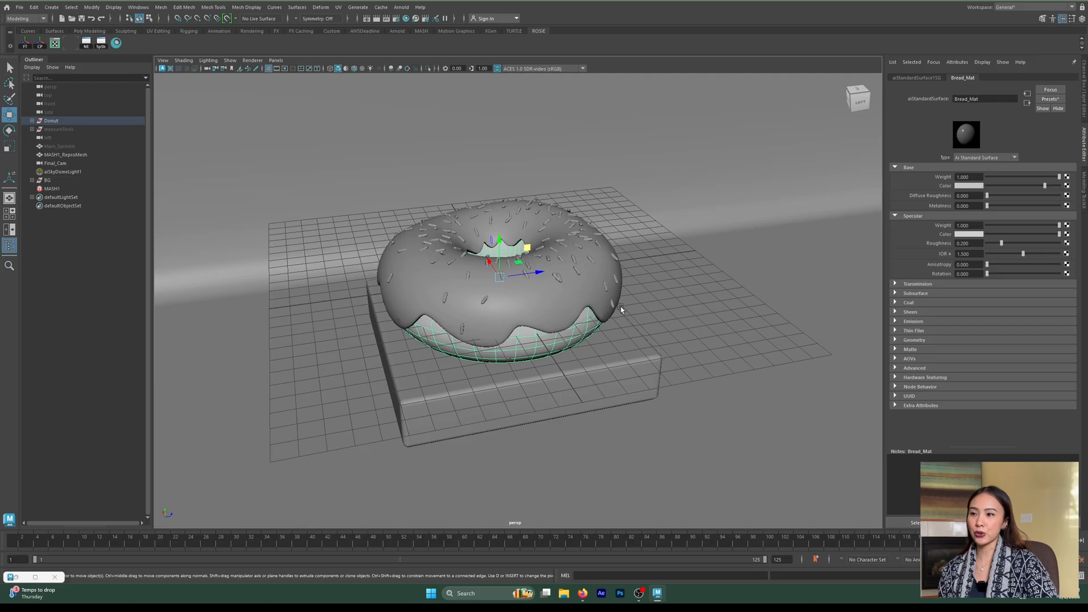
{"action": "middle_click_drag", "start_coordinate": [621, 307], "coordinate": [622, 321], "text": "alt"}
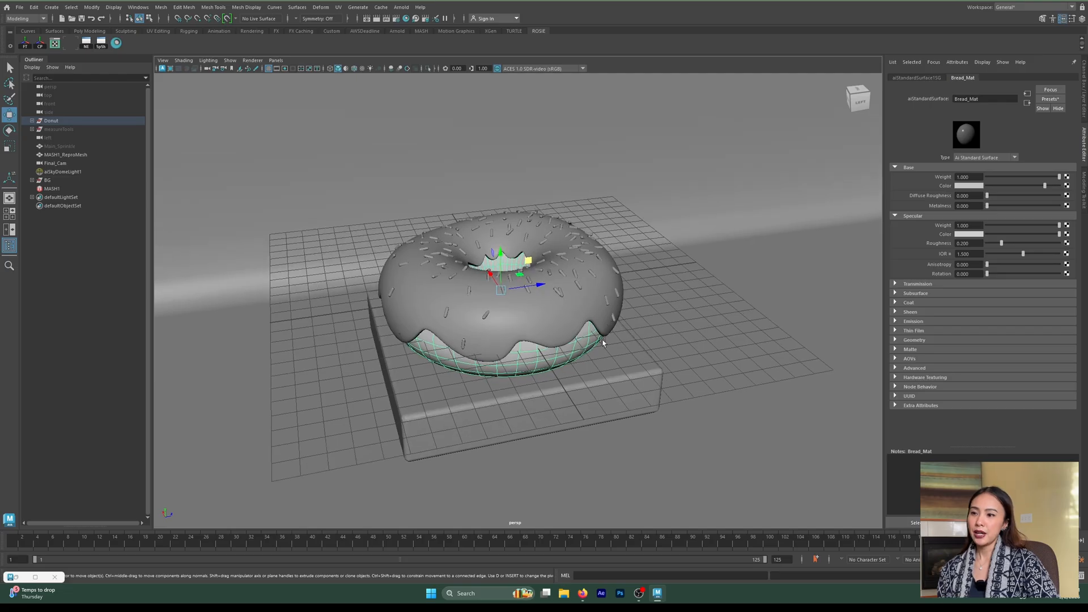
{"action": "left_click", "coordinate": [1067, 188]}
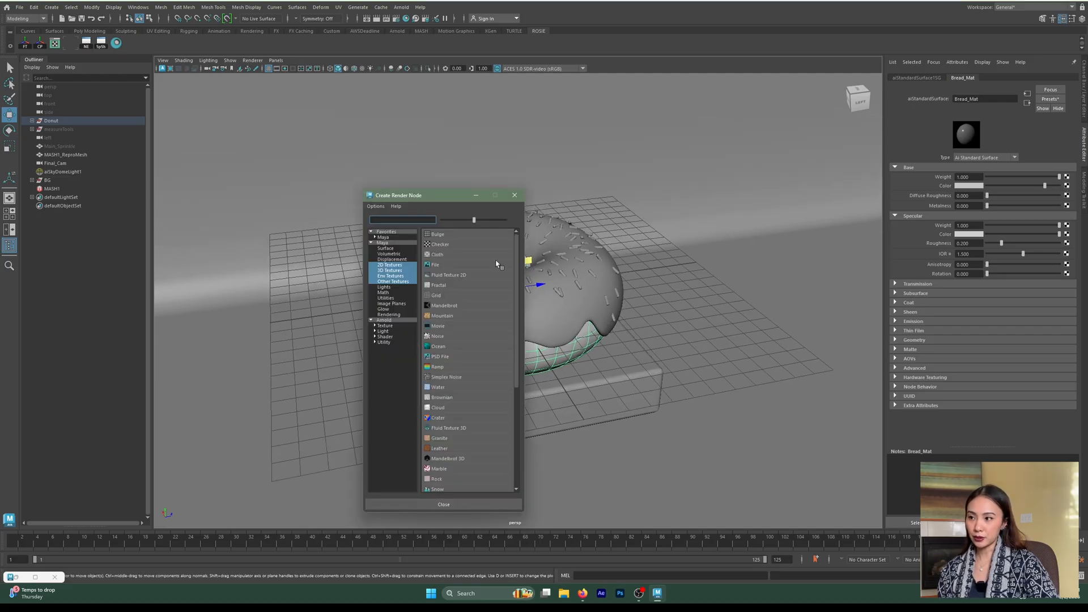
{"action": "left_click", "coordinate": [443, 267]}
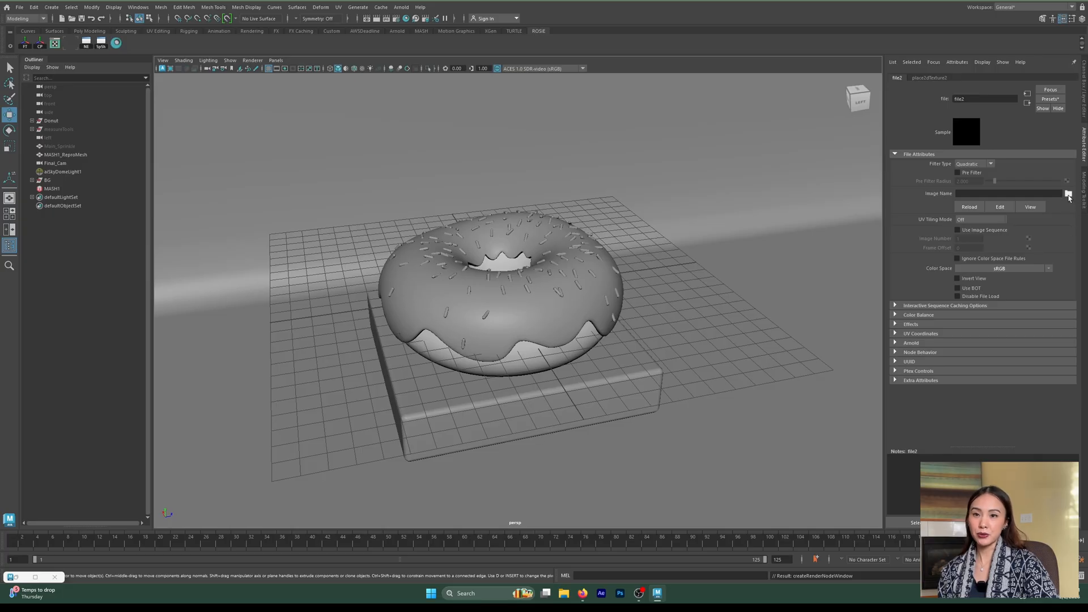
Load Donut_seamless.png from the project's sourceimages folder into the base color's File texture.
{"action": "left_click", "coordinate": [1068, 194]}
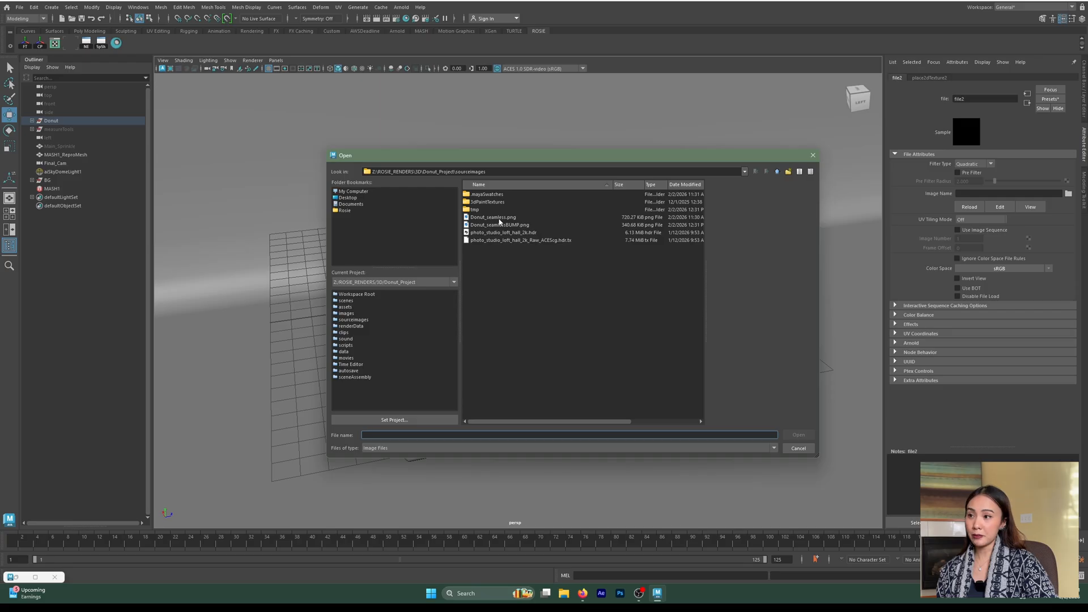
{"action": "left_click", "coordinate": [511, 219]}
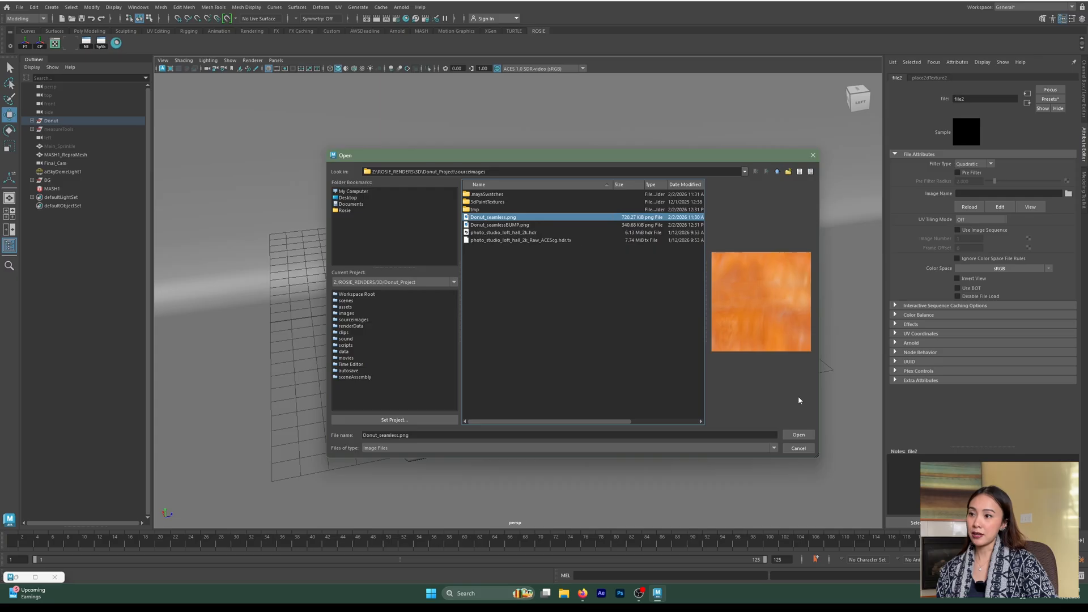
{"action": "left_click", "coordinate": [798, 434]}
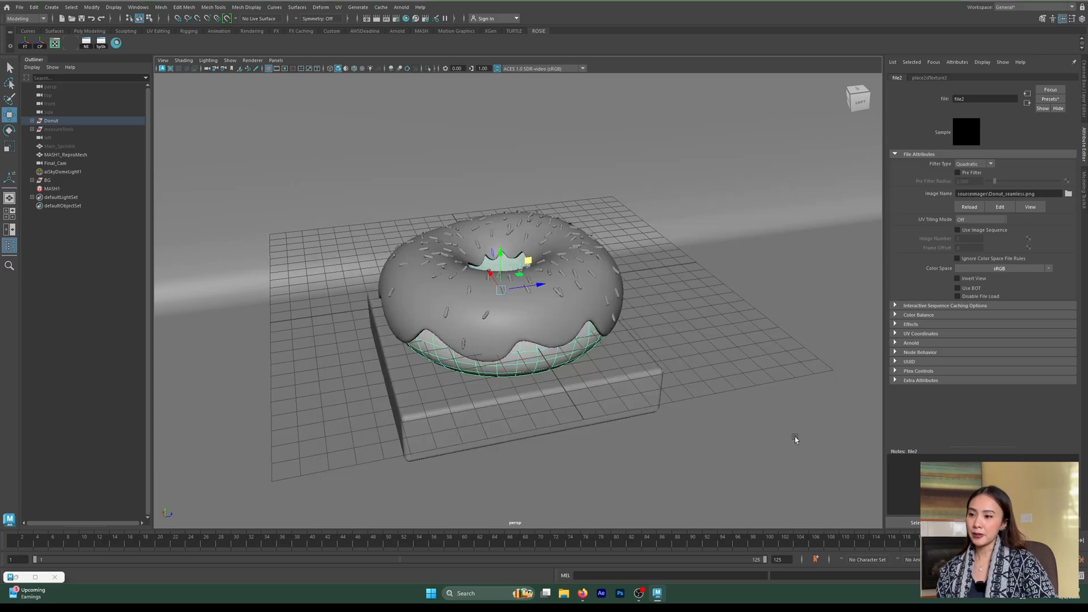
Turn on textured display in the viewport and inspect the image on the dough from several angles.
{"action": "left_click_drag", "start_coordinate": [731, 383], "coordinate": [736, 376], "text": "alt"}
{"action": "right_click_drag", "start_coordinate": [736, 376], "coordinate": [765, 389], "text": "alt"}
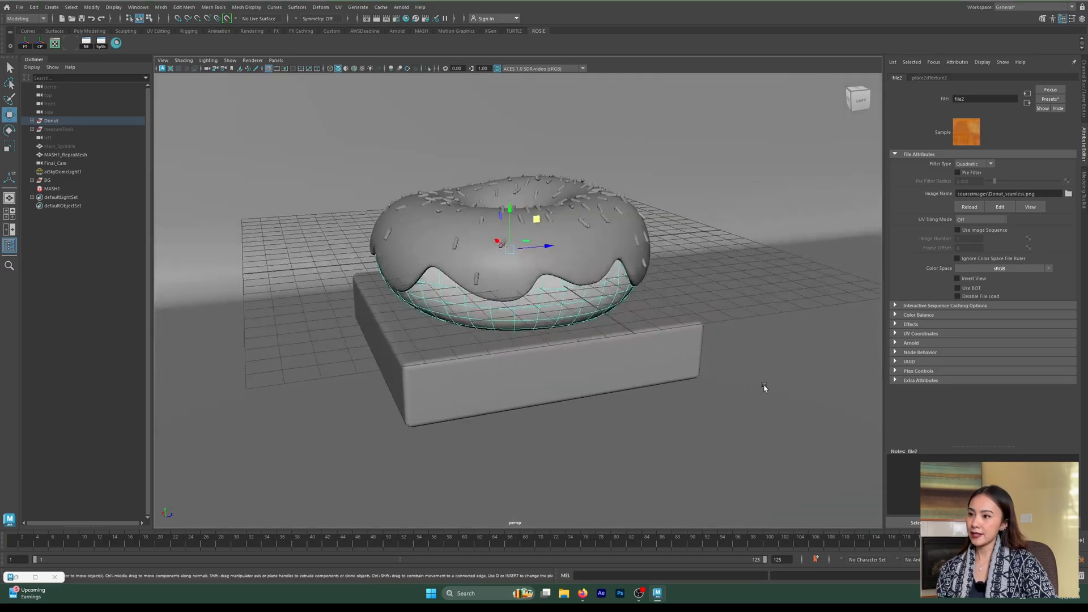
{"action": "key", "text": "6"}
{"action": "left_click", "coordinate": [764, 361]}
{"action": "left_click_drag", "start_coordinate": [760, 365], "coordinate": [505, 323], "text": "alt"}
{"action": "middle_click_drag", "start_coordinate": [504, 323], "coordinate": [606, 393], "text": "alt"}
{"action": "right_click_drag", "start_coordinate": [607, 394], "coordinate": [640, 366], "text": "alt"}
{"action": "left_click_drag", "start_coordinate": [640, 366], "coordinate": [731, 385], "text": "alt"}
{"action": "right_click_drag", "start_coordinate": [731, 385], "coordinate": [702, 382], "text": "alt"}
Open the dough's UVs in the UV Editor without the checker map, keeping the donut in view beside it.
{"action": "left_click", "coordinate": [626, 323]}
{"action": "left_click_drag", "start_coordinate": [618, 295], "coordinate": [550, 313], "text": "alt"}
{"action": "left_click", "coordinate": [54, 44]}
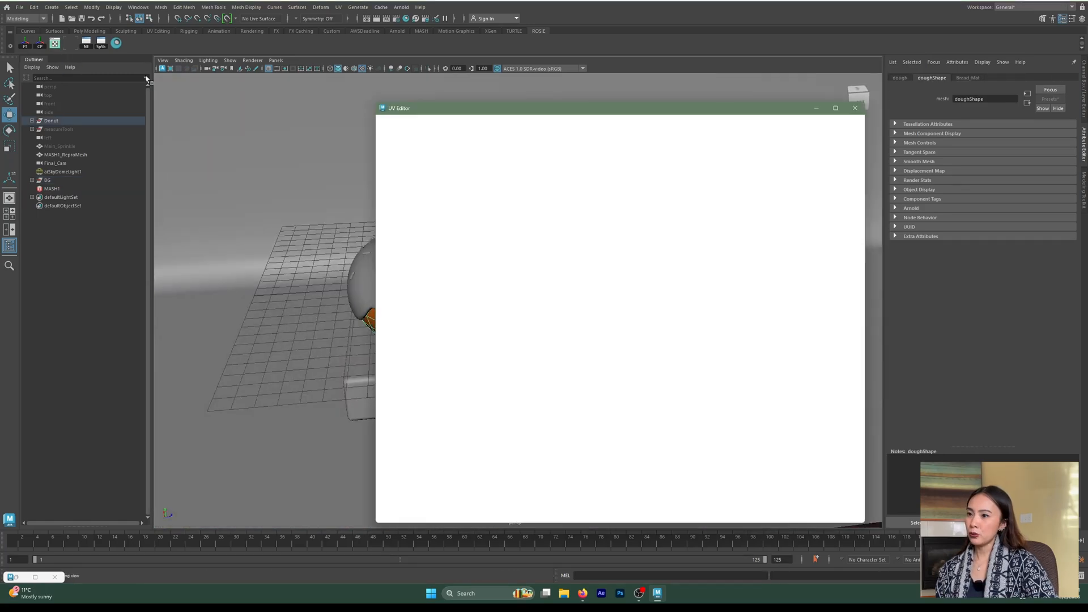
{"action": "scroll", "coordinate": [723, 291], "scroll_direction": "down", "scroll_amount": 2}
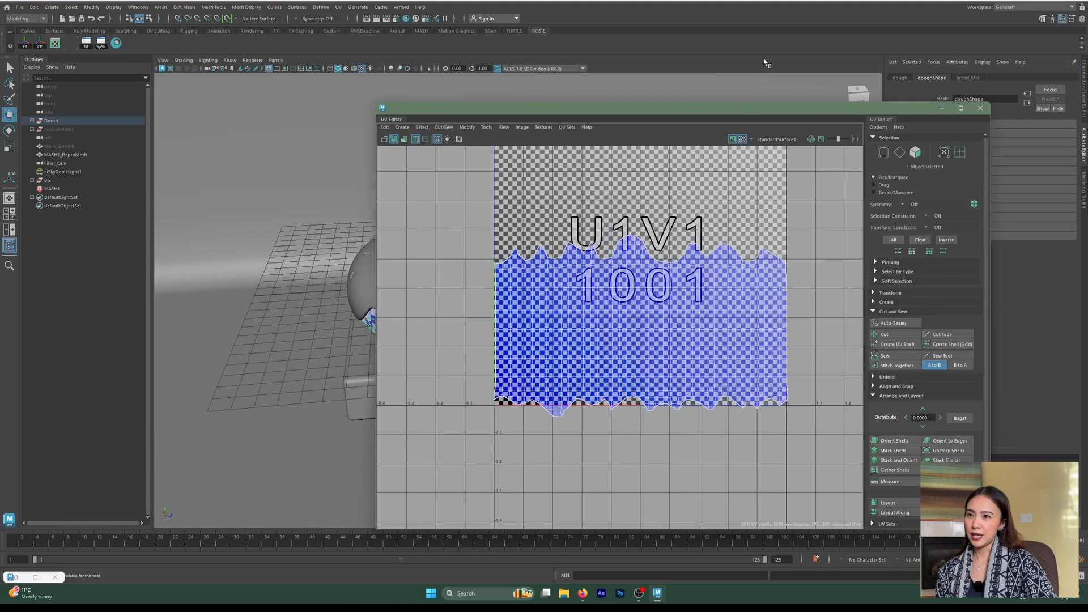
{"action": "left_click", "coordinate": [742, 140]}
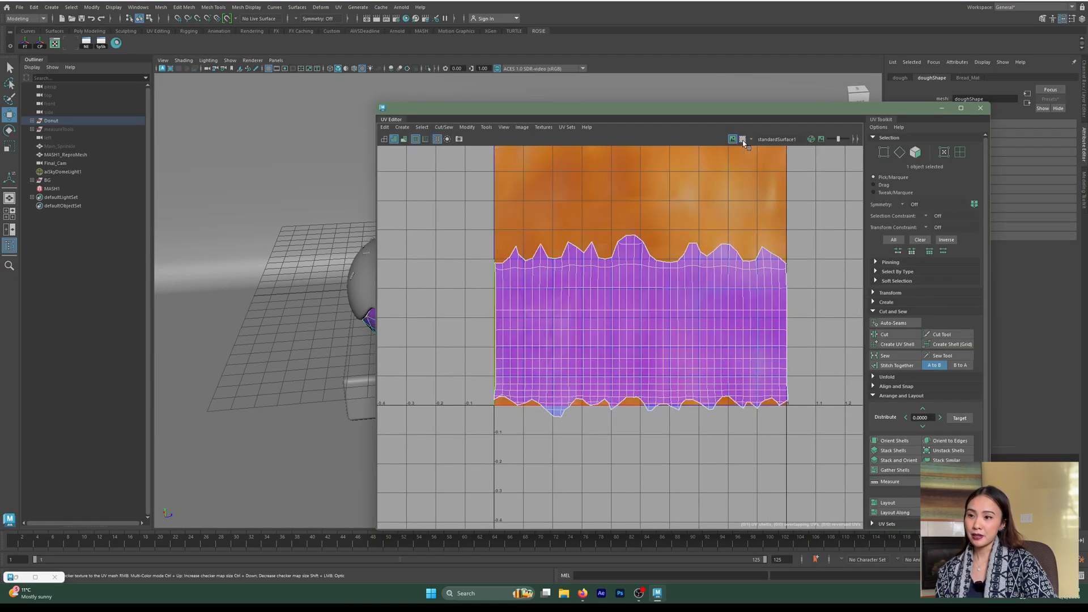
{"action": "left_click_drag", "start_coordinate": [675, 114], "coordinate": [784, 108]}
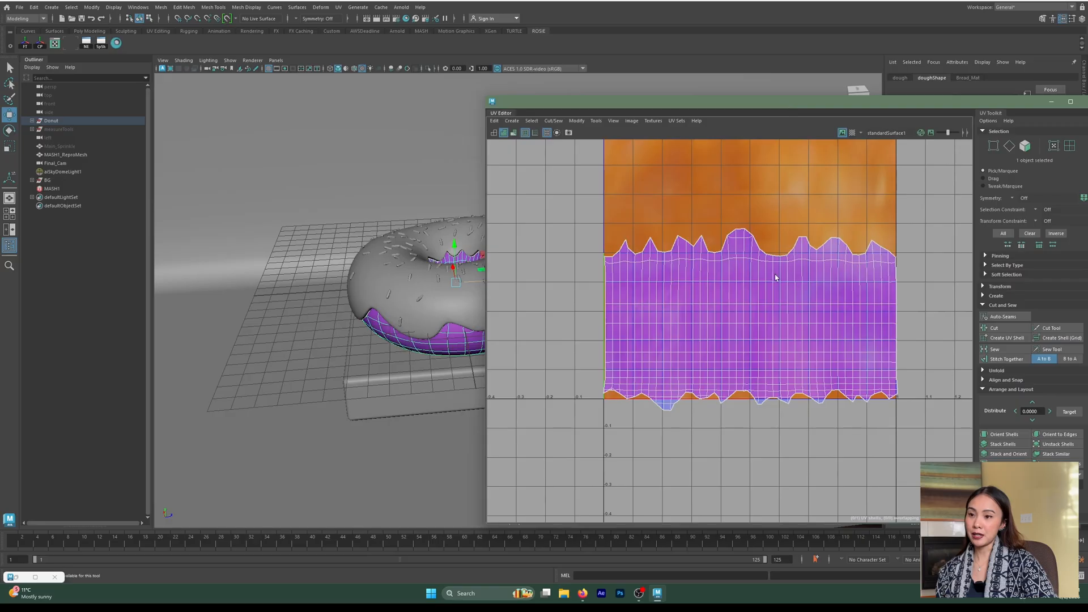
{"action": "middle_click_drag", "start_coordinate": [402, 318], "coordinate": [347, 319], "text": "alt"}
{"action": "left_click_drag", "start_coordinate": [348, 332], "coordinate": [353, 307], "text": "alt"}
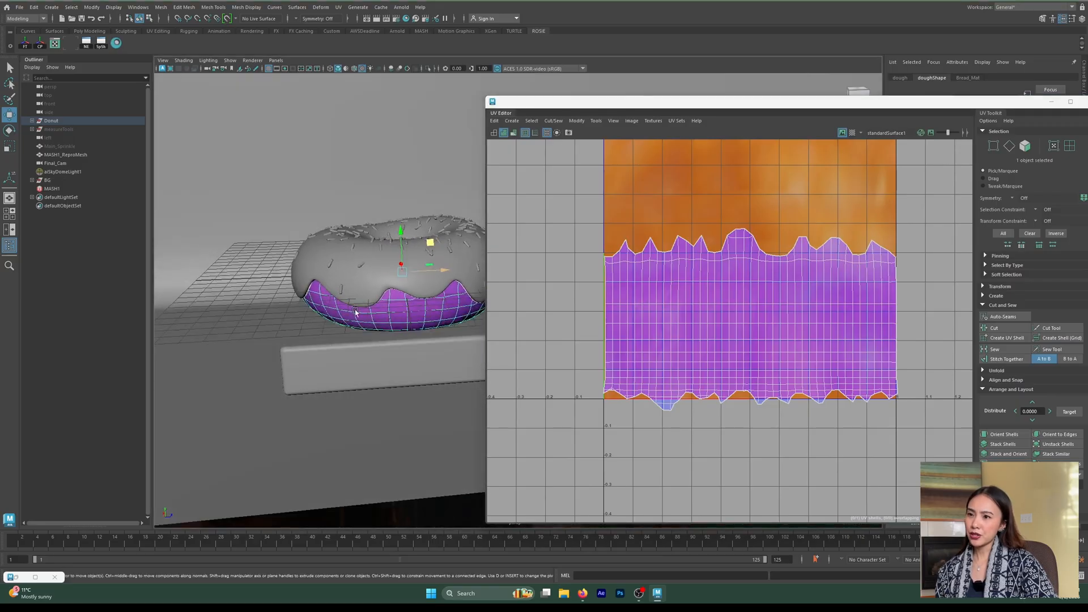
Select the dough's whole UV shell and move it up about 0.3 units over the texture image.
{"action": "right_click", "coordinate": [673, 324]}
{"action": "left_click", "coordinate": [711, 324]}
{"action": "left_click_drag", "start_coordinate": [754, 249], "coordinate": [755, 174]}
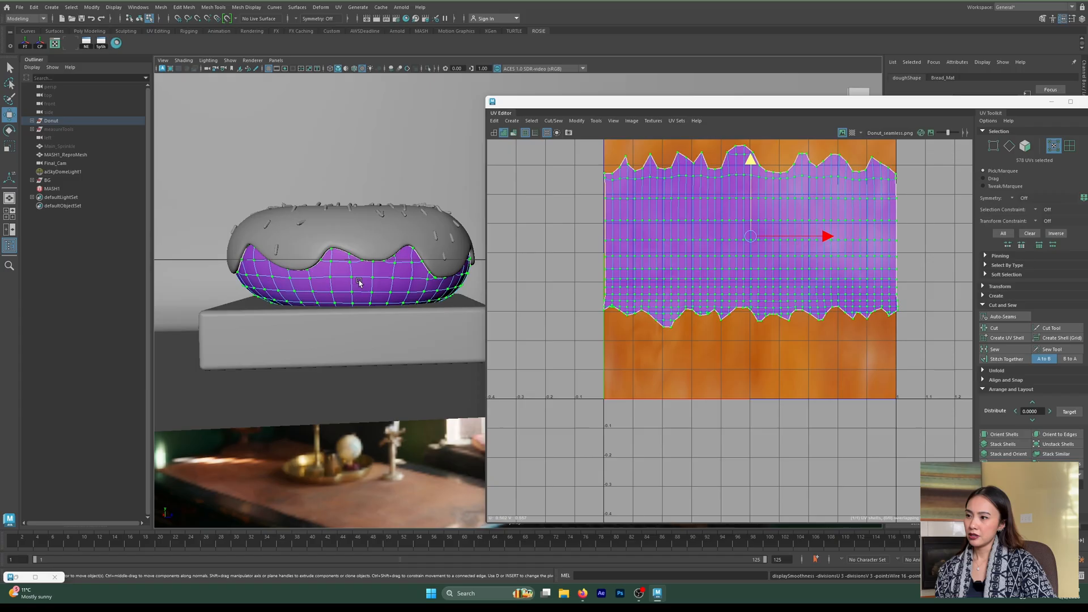
Return the dough to object mode and close the UV Editor.
{"action": "right_click", "coordinate": [359, 281]}
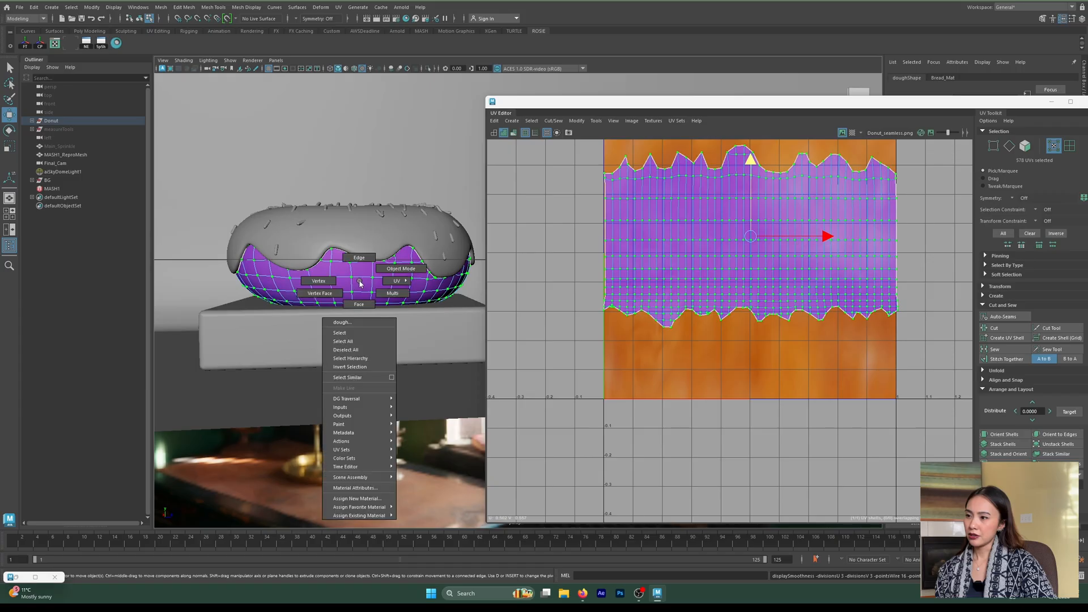
{"action": "left_click", "coordinate": [359, 243]}
{"action": "left_click", "coordinate": [400, 175]}
{"action": "mouse_move", "coordinate": [380, 319]}
{"action": "left_mouse_down", "text": "alt"}
{"action": "mouse_move", "coordinate": [390, 343]}
{"action": "mouse_move", "coordinate": [387, 312]}
{"action": "mouse_move", "coordinate": [305, 326]}
{"action": "mouse_move", "coordinate": [387, 318]}
{"action": "left_mouse_up", "text": "alt"}
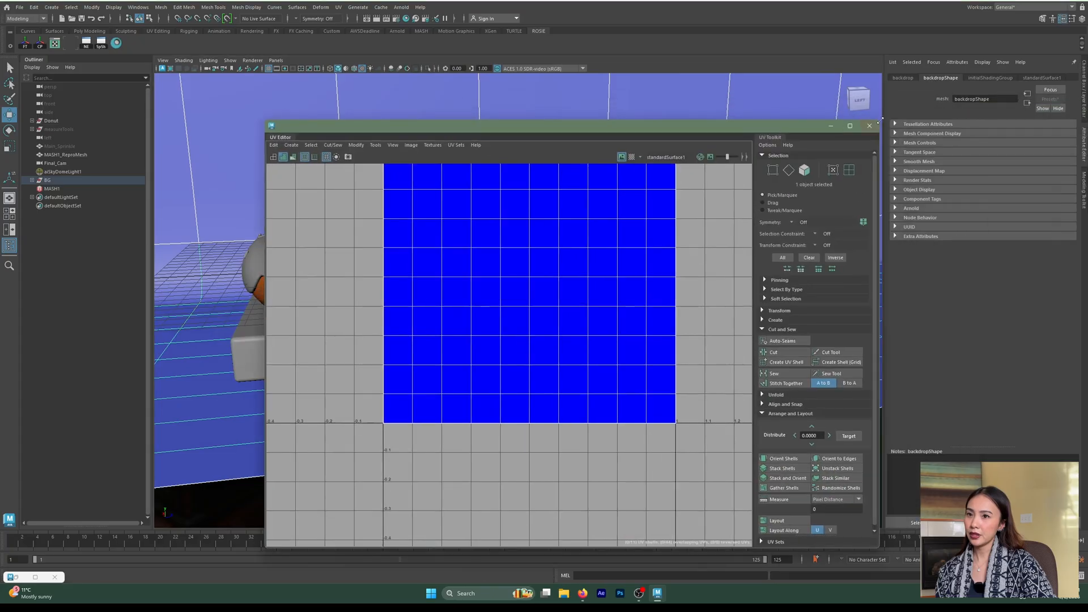
{"action": "left_click", "coordinate": [869, 125]}
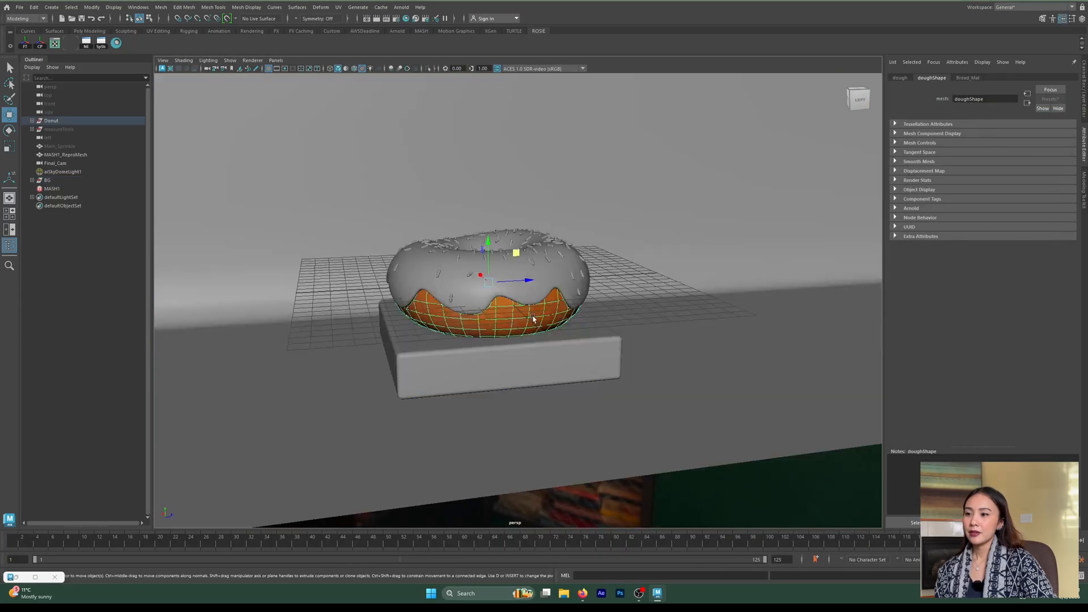
Connect a File texture to the Bump Mapping of Bread_Mat in its Geometry settings.
{"action": "left_click", "coordinate": [967, 78]}
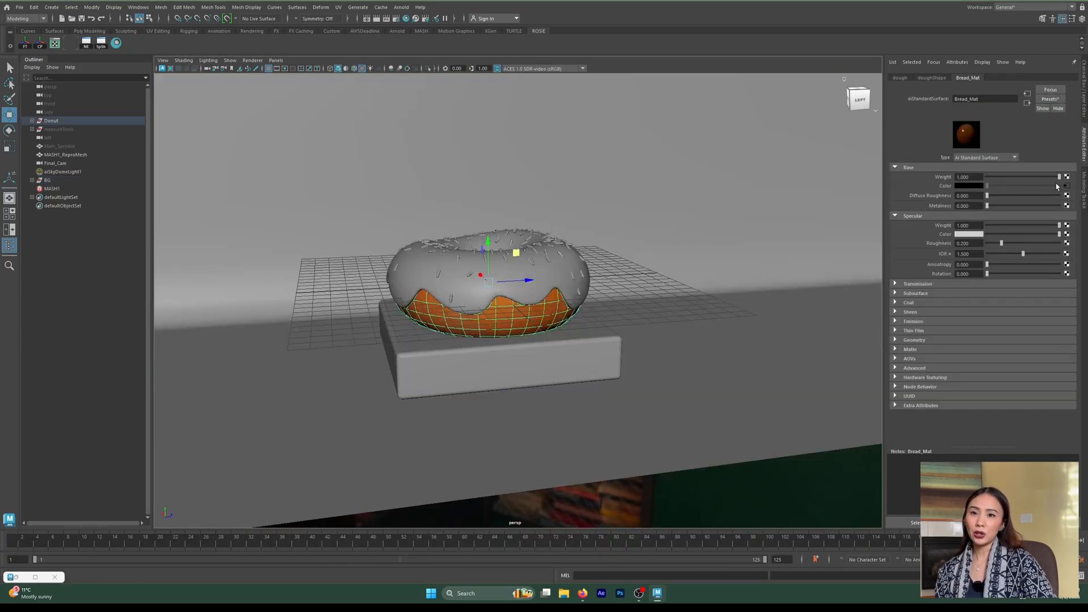
{"action": "left_click", "coordinate": [906, 341]}
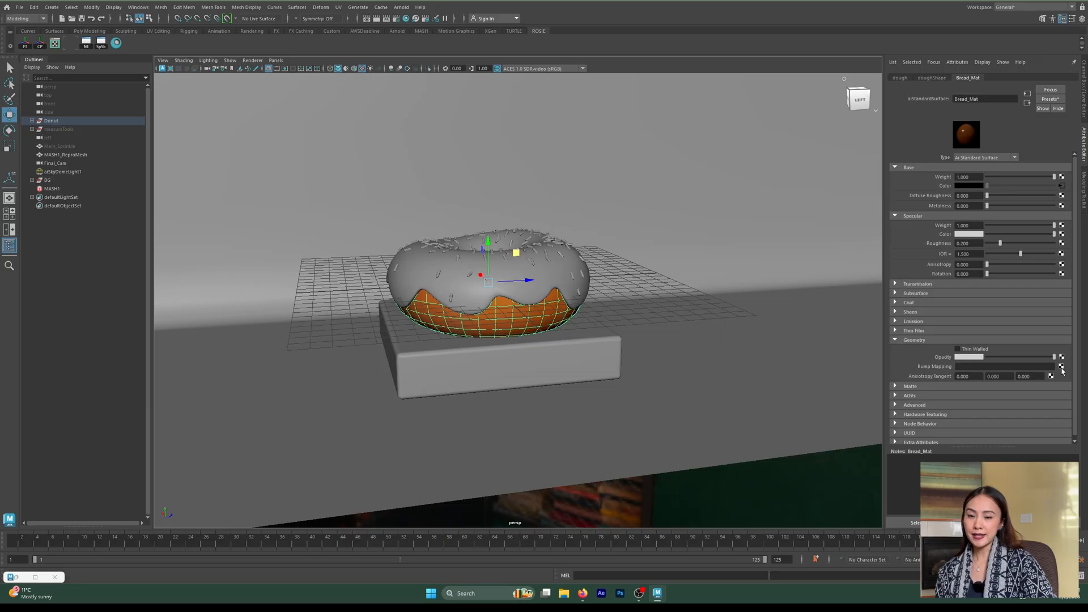
{"action": "left_click", "coordinate": [1061, 366]}
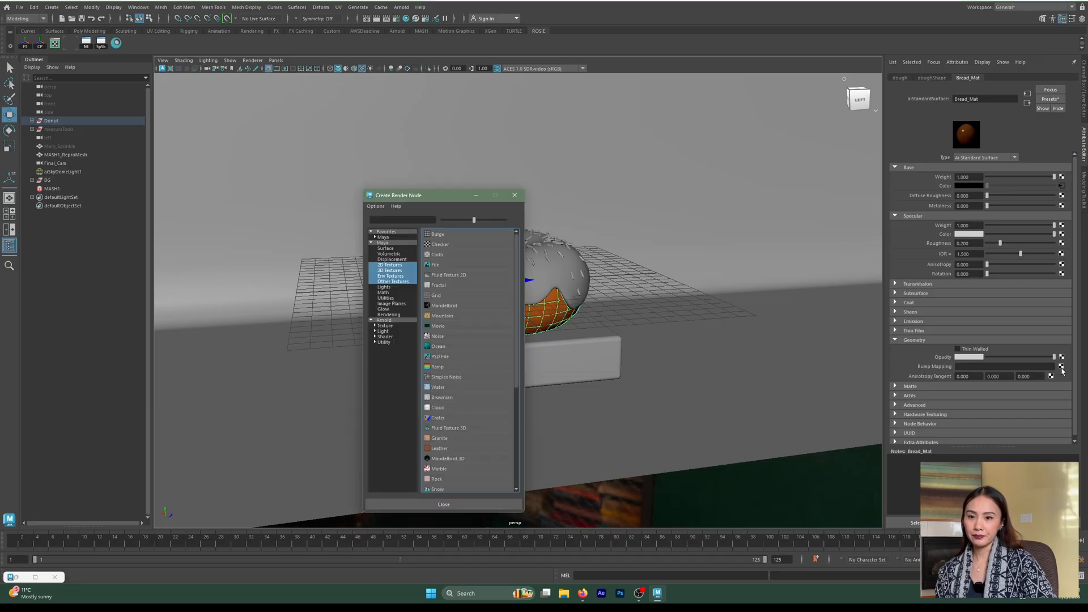
{"action": "left_click", "coordinate": [435, 265]}
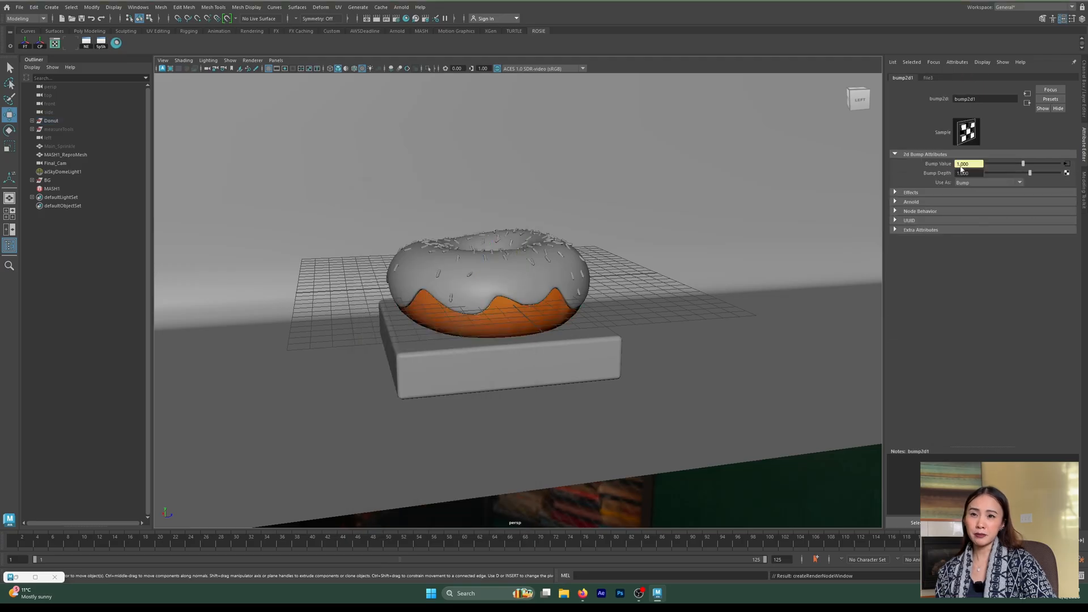
Load Donut_seamlessBUMP.png into the File texture that drives the bump value.
{"action": "left_click", "coordinate": [1067, 165]}
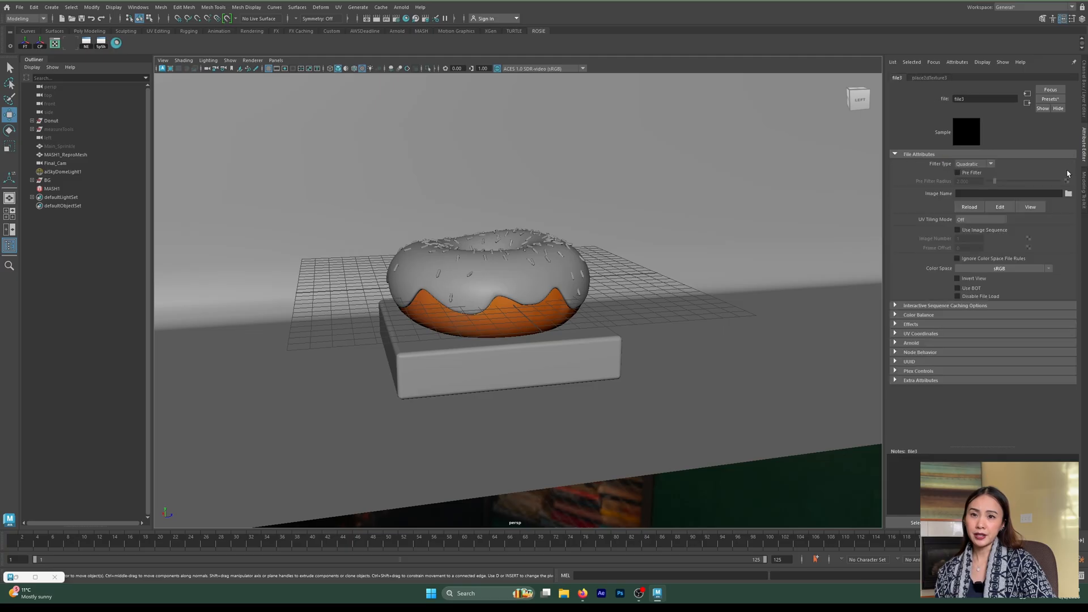
{"action": "left_click", "coordinate": [1069, 195]}
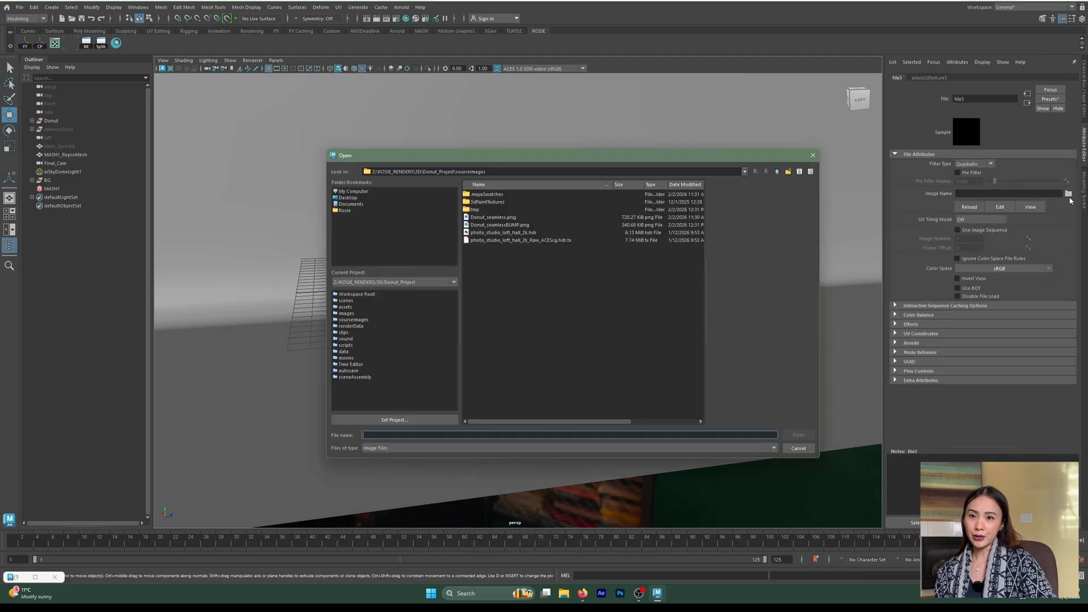
{"action": "left_click", "coordinate": [522, 226]}
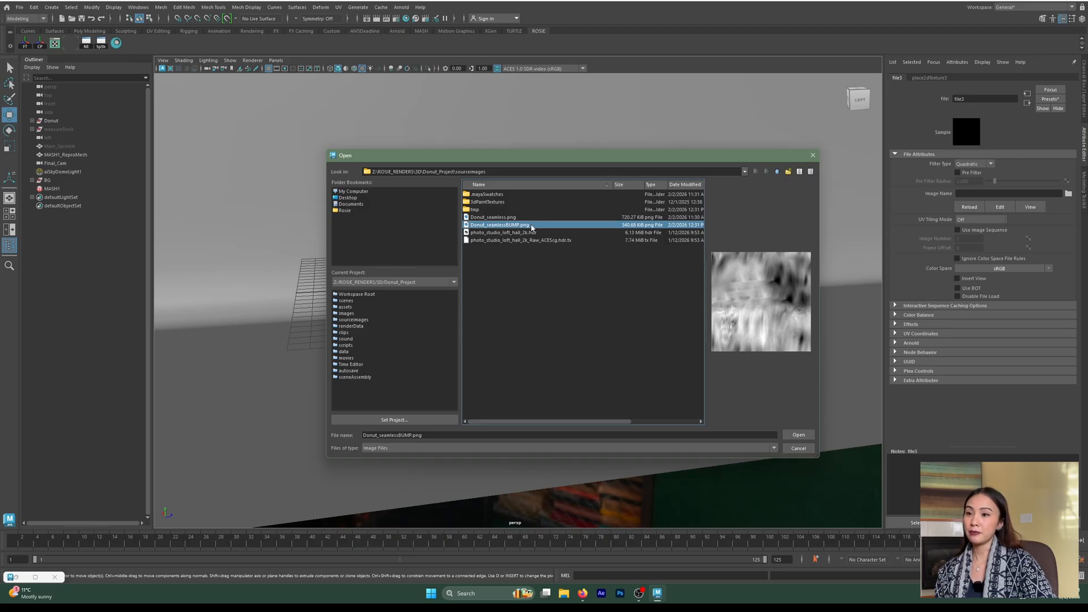
{"action": "double_click", "coordinate": [531, 226]}
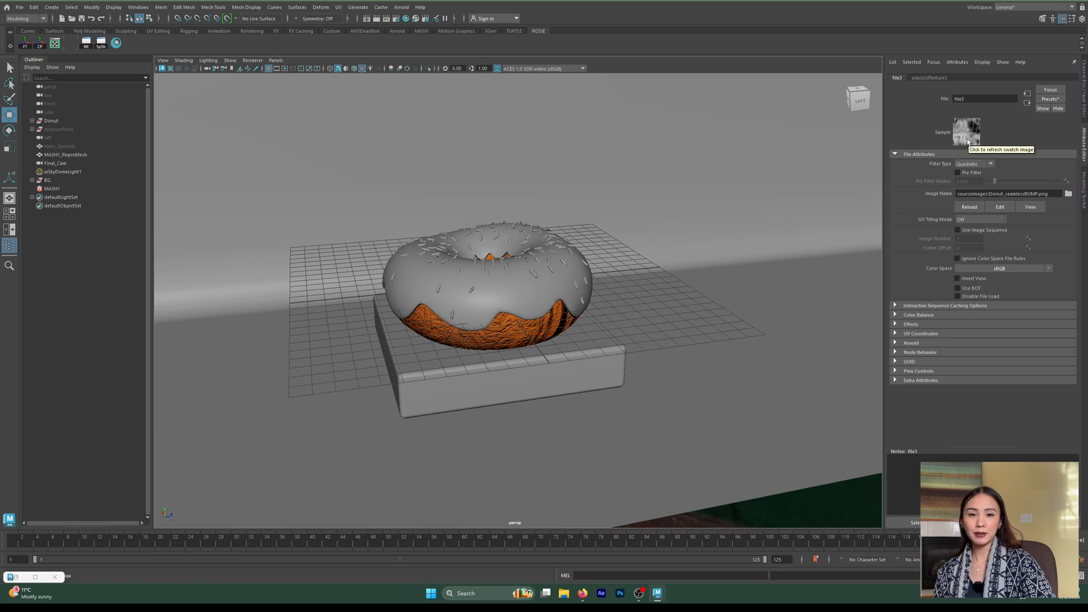
Set the color space of the bump image to the utility option Raw.
{"action": "left_click", "coordinate": [1009, 269]}
{"action": "mouse_move", "coordinate": [1019, 293]}
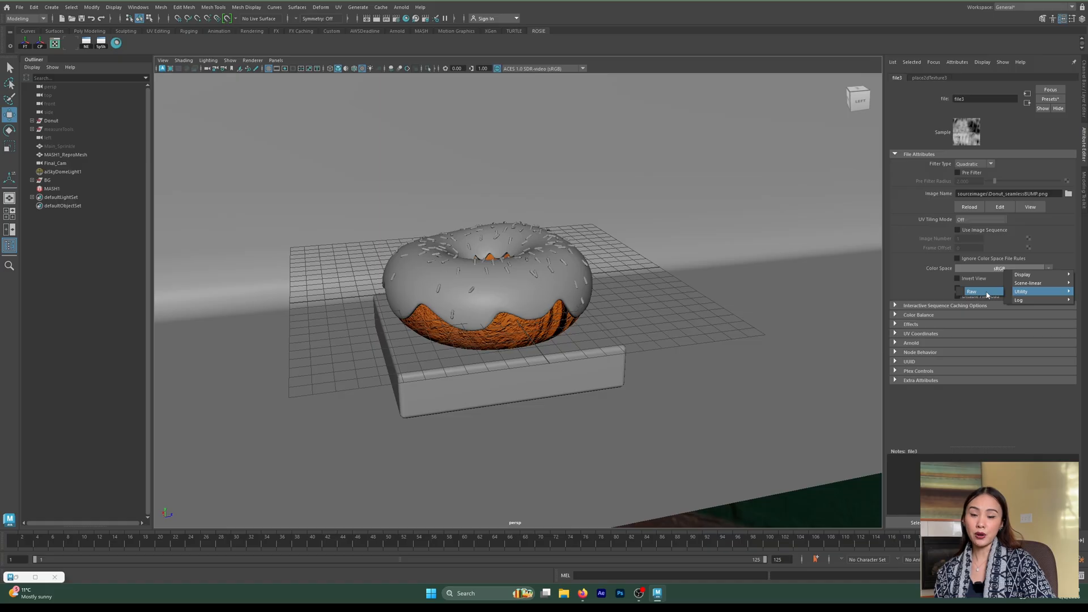
{"action": "left_click", "coordinate": [986, 292]}
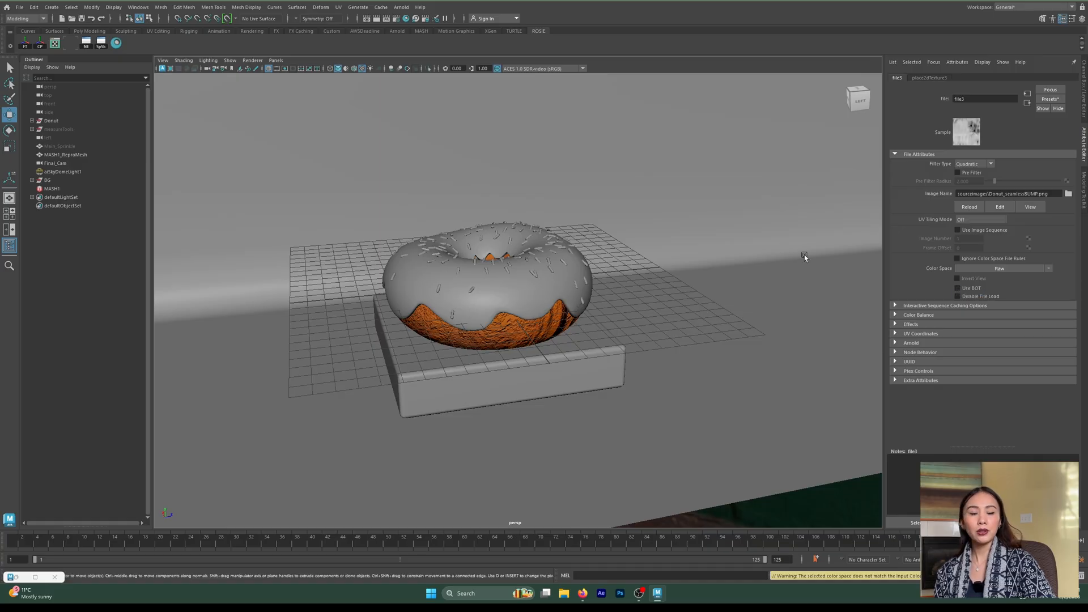
Go from the dough's Bread_Mat to its bump2d node and set the Bump Depth to 0.1.
{"action": "left_click_drag", "start_coordinate": [633, 271], "coordinate": [691, 291], "text": "alt"}
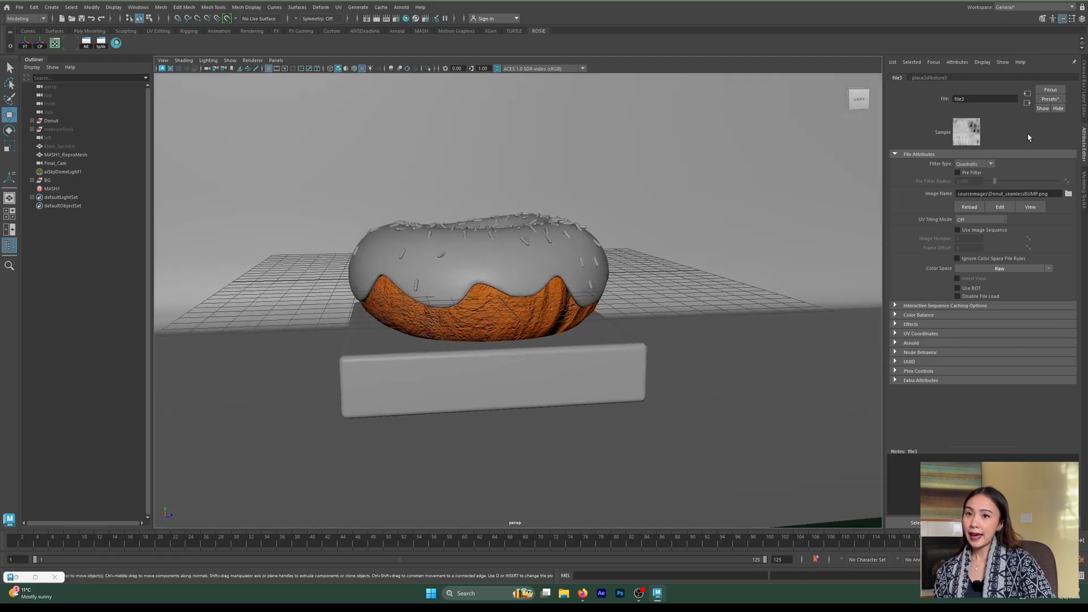
{"action": "left_click", "coordinate": [511, 327]}
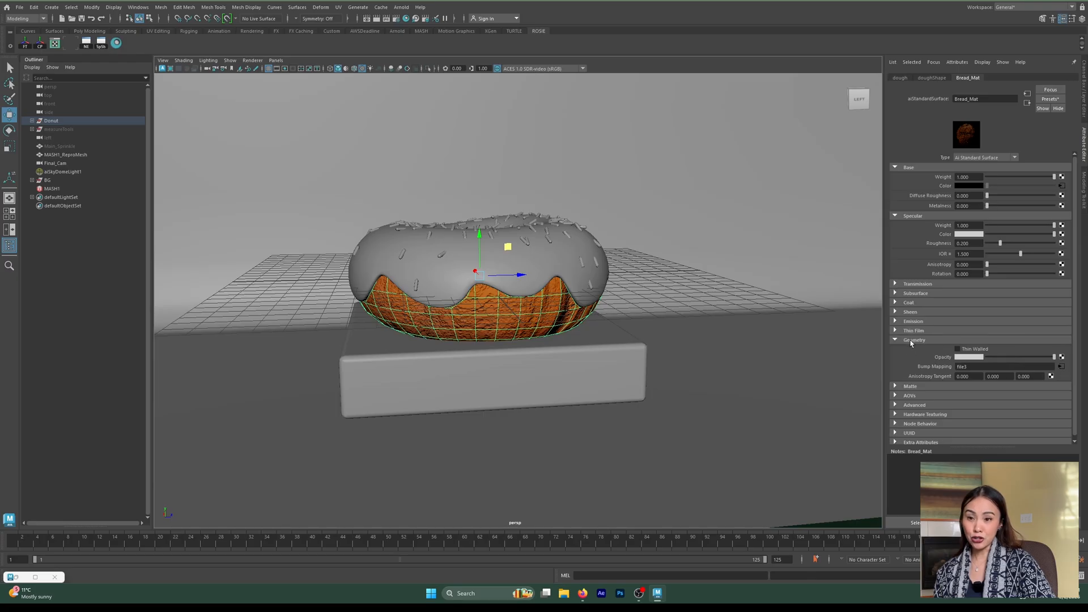
{"action": "left_click", "coordinate": [1061, 367]}
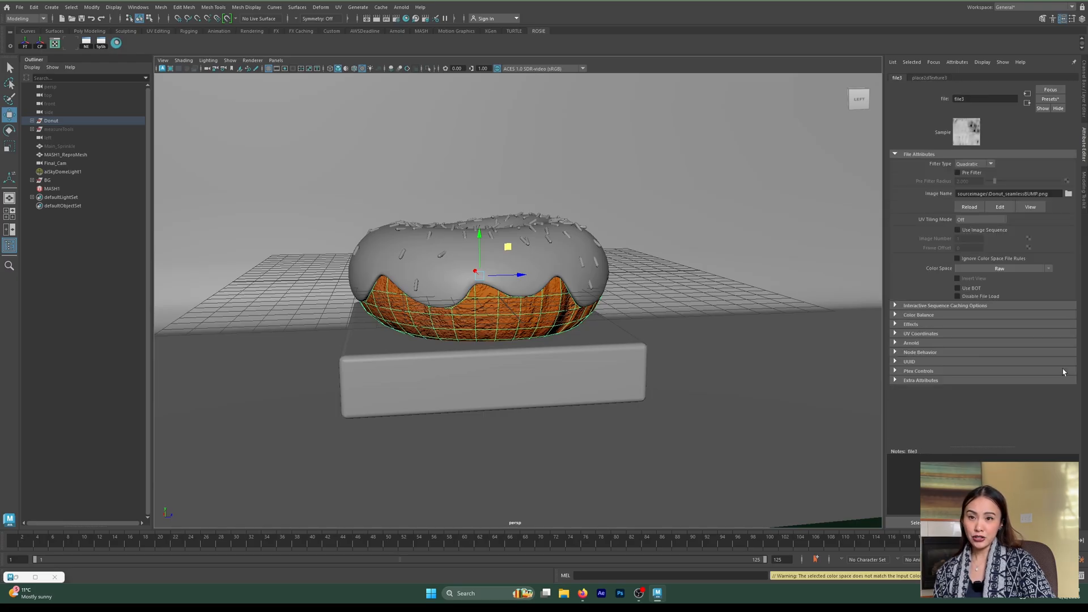
{"action": "left_click", "coordinate": [1027, 103]}
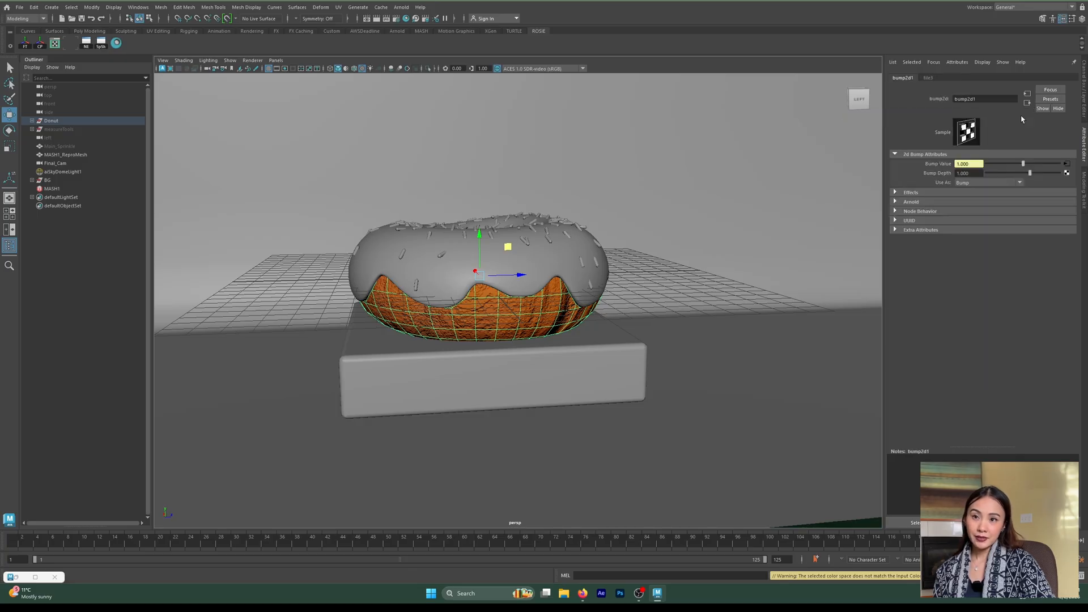
{"action": "left_click", "coordinate": [972, 173]}
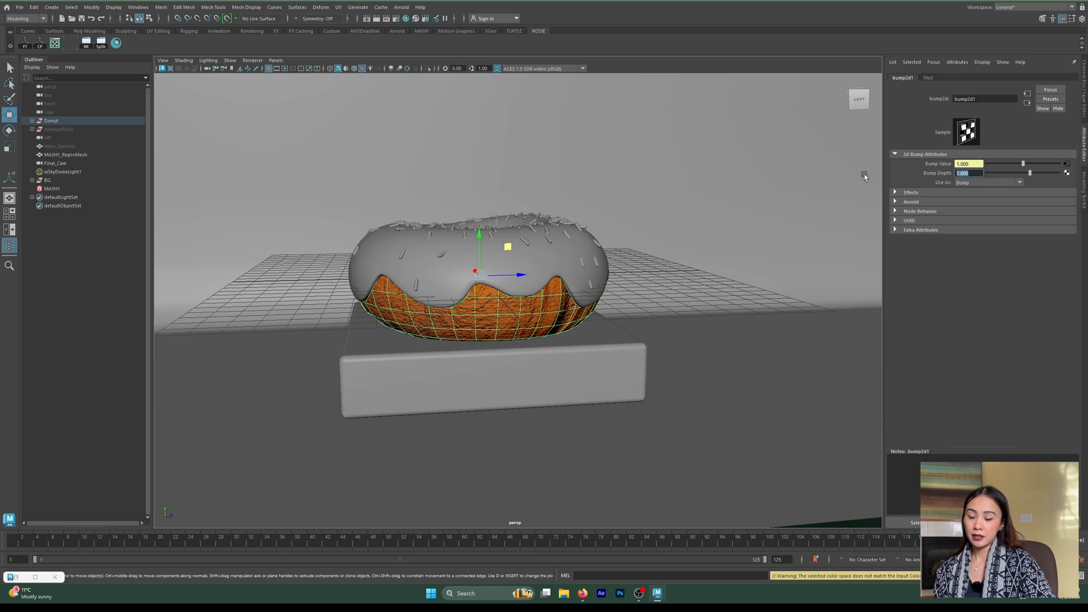
{"action": "type", "text": "0.1"}
{"action": "key", "text": "Return"}
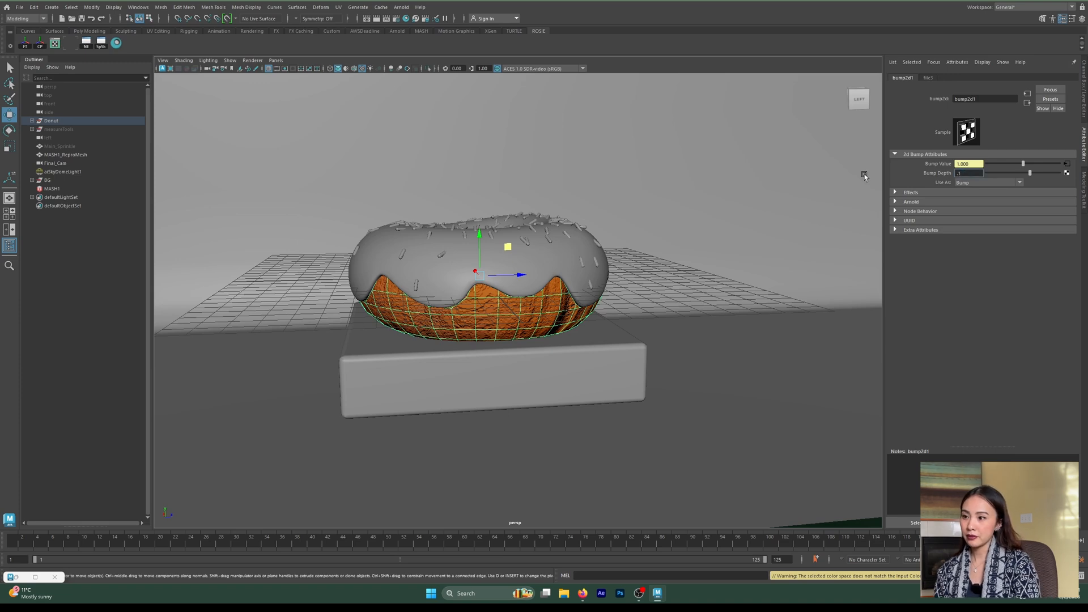
Take a closer look at the dough and set its Bump Depth to 0.2.
{"action": "right_click_drag", "start_coordinate": [589, 325], "coordinate": [641, 323], "text": "alt"}
{"action": "mouse_move", "coordinate": [640, 324]}
{"action": "left_mouse_down", "text": "alt"}
{"action": "mouse_move", "coordinate": [621, 323]}
{"action": "mouse_move", "coordinate": [629, 334]}
{"action": "left_mouse_up", "text": "alt"}
{"action": "double_click", "coordinate": [978, 173]}
{"action": "type", "text": "0.2"}
{"action": "key", "text": "Return"}
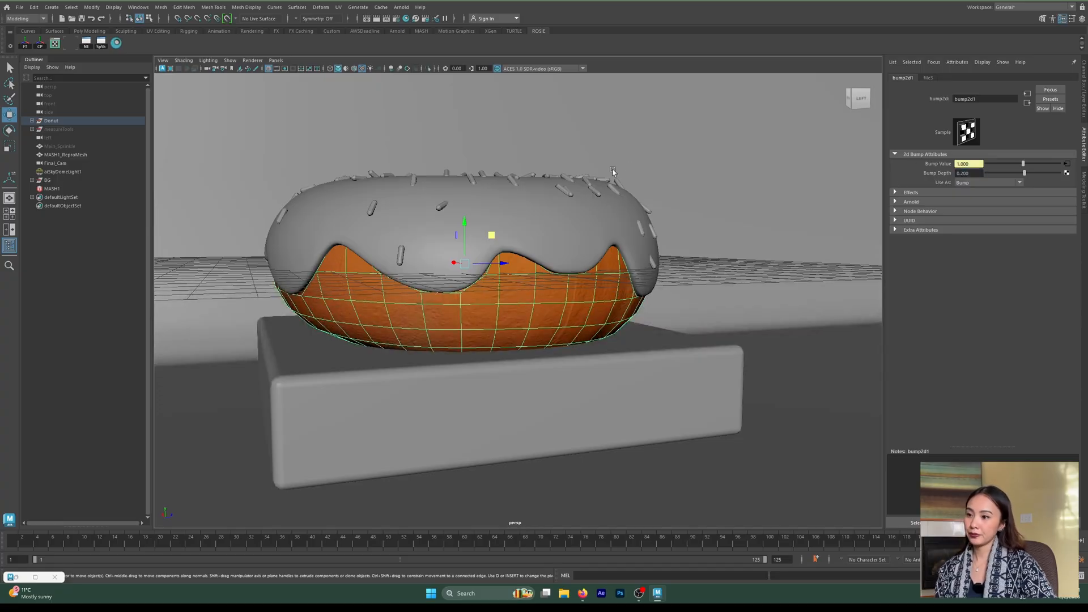
Examine the dough's bump detail up close and from around the donut, with the dough deselected.
{"action": "left_click_drag", "start_coordinate": [530, 295], "coordinate": [539, 325], "text": "alt"}
{"action": "right_click_drag", "start_coordinate": [539, 325], "coordinate": [694, 354], "text": "alt"}
{"action": "middle_click_drag", "start_coordinate": [538, 322], "coordinate": [646, 266], "text": "alt"}
{"action": "right_click_drag", "start_coordinate": [646, 267], "coordinate": [529, 296], "text": "alt"}
{"action": "left_click_drag", "start_coordinate": [530, 296], "coordinate": [503, 303], "text": "alt"}
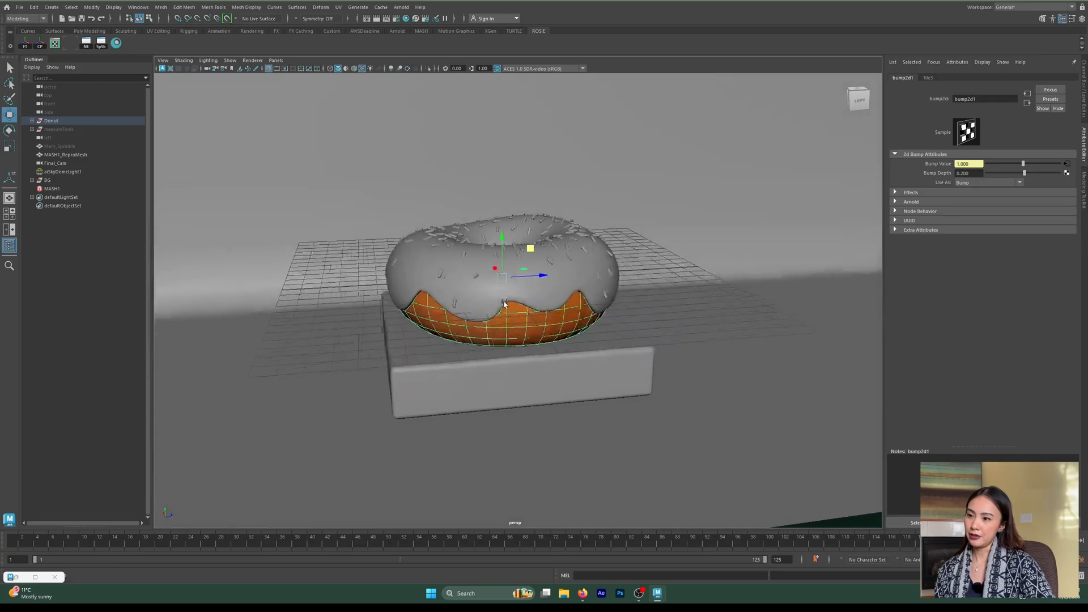
{"action": "left_click", "coordinate": [672, 295]}
{"action": "left_click_drag", "start_coordinate": [662, 298], "coordinate": [674, 305], "text": "alt"}
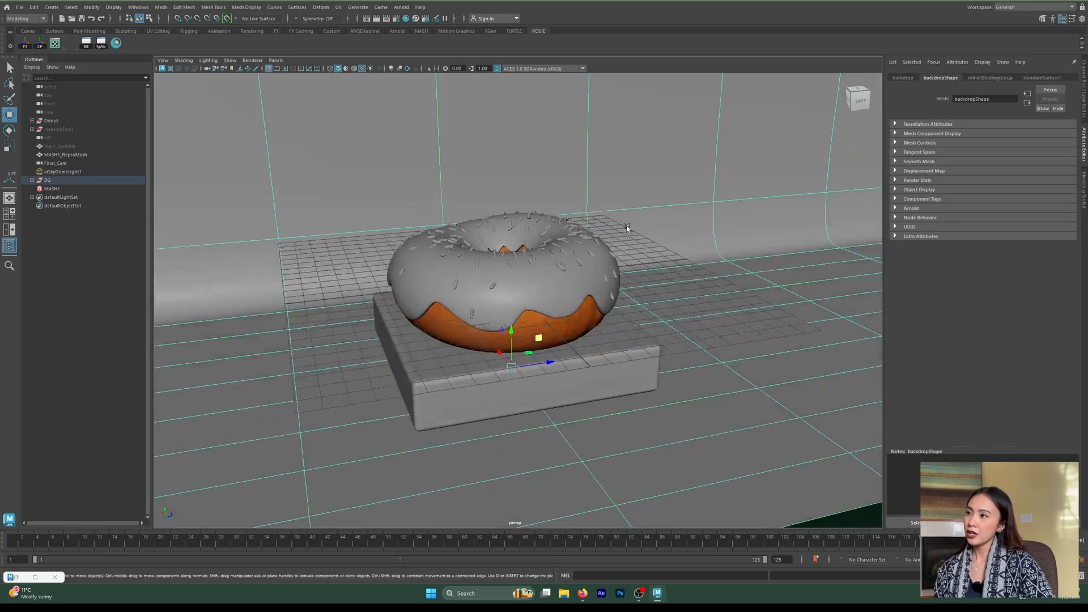
Look through Final_Cam in the viewport and open the Arnold RenderView.
{"action": "left_click", "coordinate": [276, 61]}
{"action": "mouse_move", "coordinate": [288, 69]}
{"action": "left_click", "coordinate": [380, 69]}
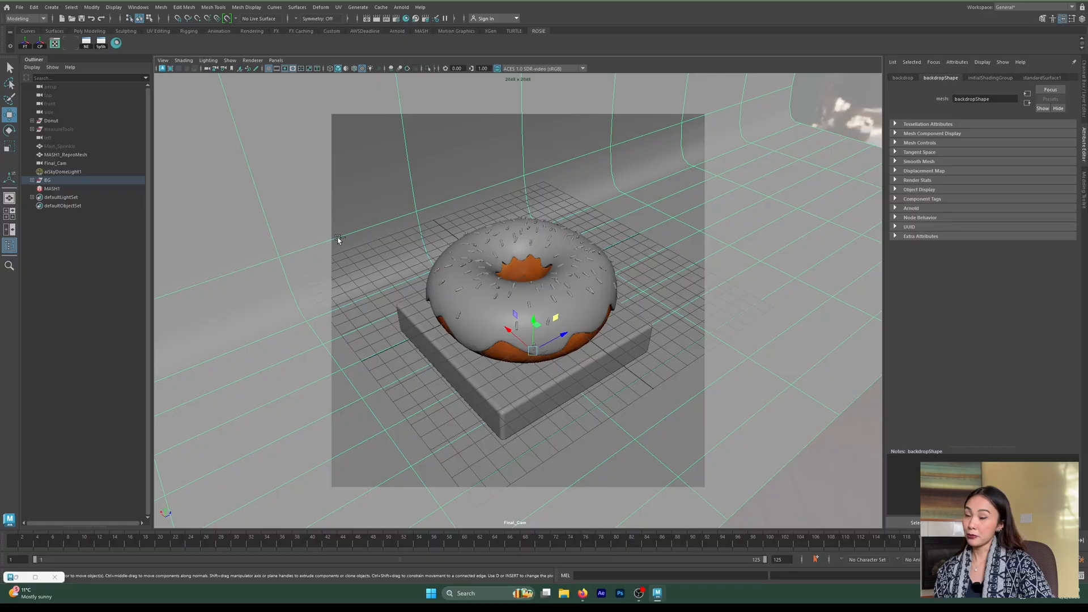
{"action": "left_click", "coordinate": [401, 6]}
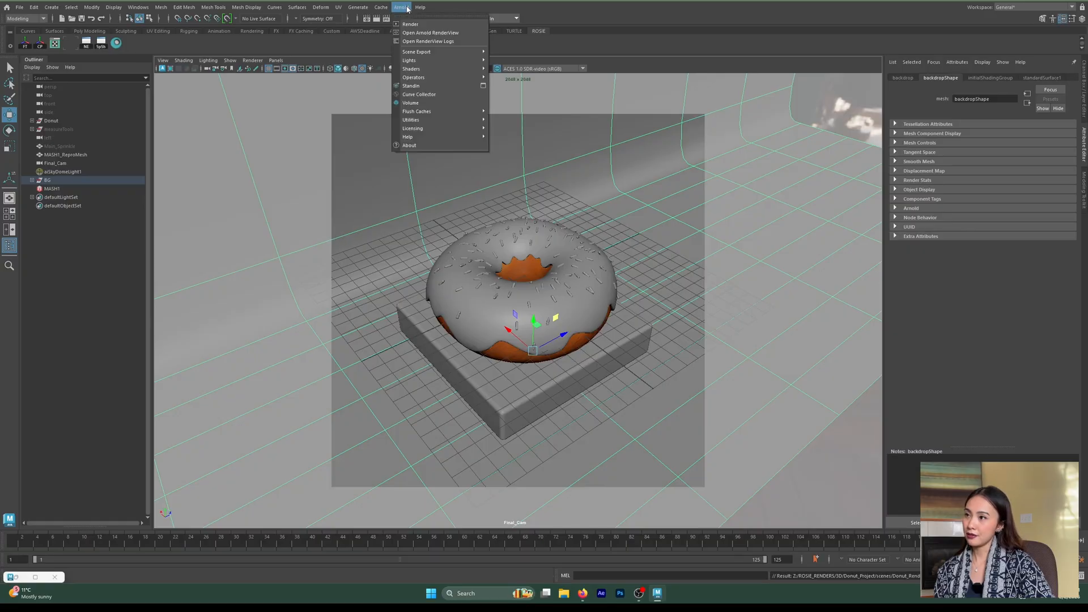
{"action": "left_click", "coordinate": [417, 33]}
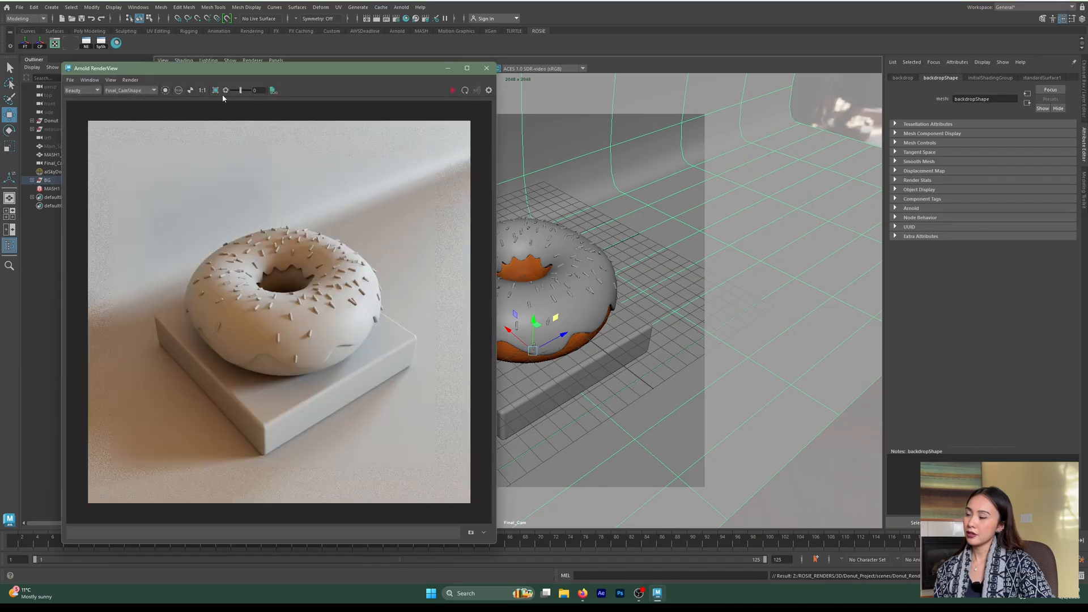
Store a snapshot of the current render and re-render only a crop region framing the donut.
{"action": "left_click", "coordinate": [470, 532]}
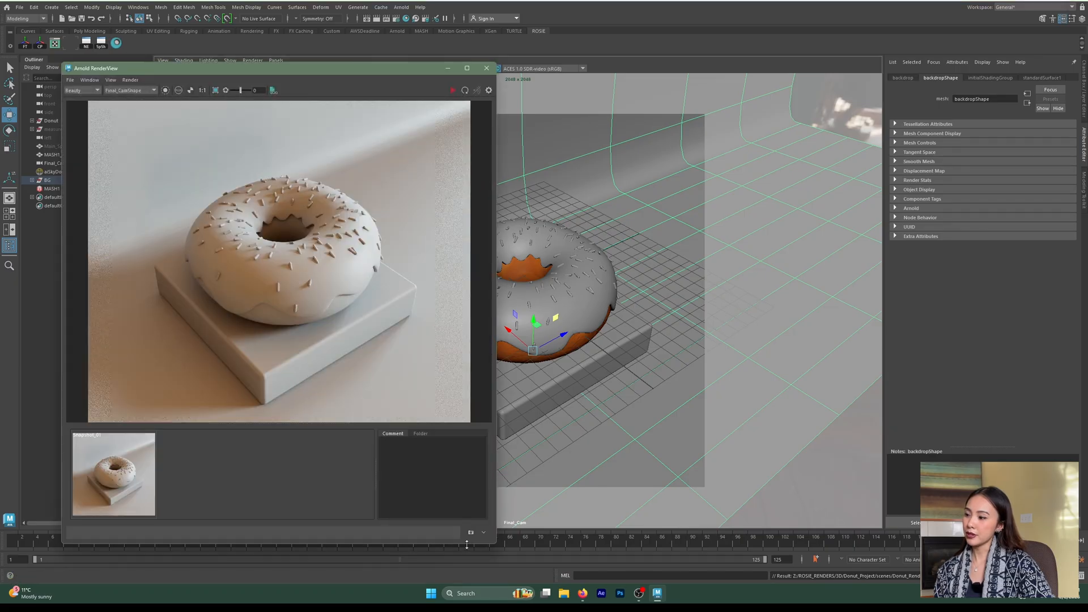
{"action": "left_click_drag", "start_coordinate": [310, 425], "coordinate": [315, 482]}
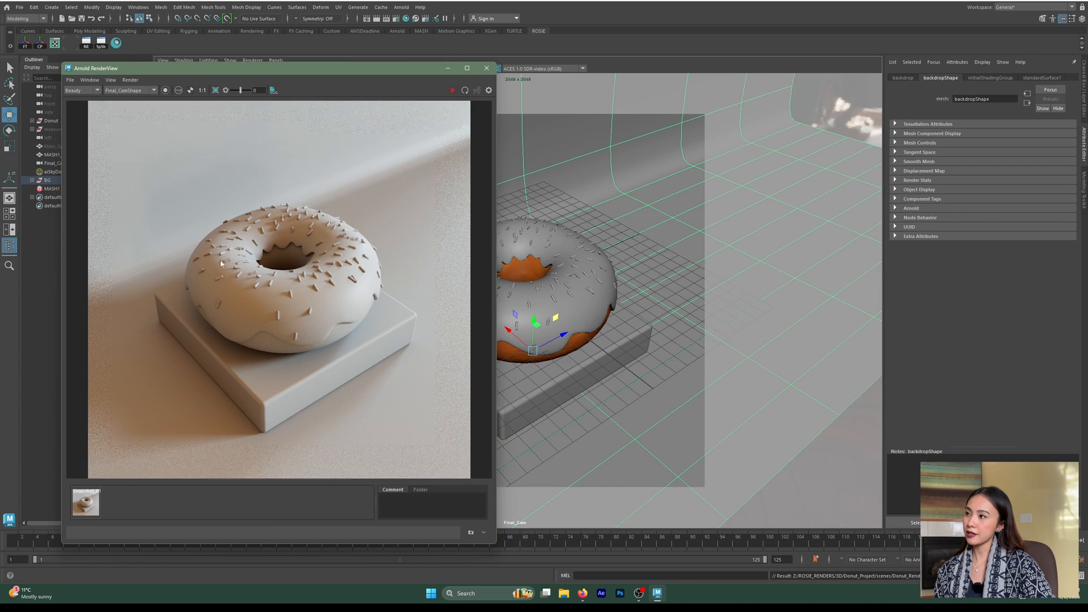
{"action": "left_click", "coordinate": [216, 90]}
{"action": "left_click_drag", "start_coordinate": [168, 165], "coordinate": [399, 366]}
{"action": "left_click", "coordinate": [452, 91]}
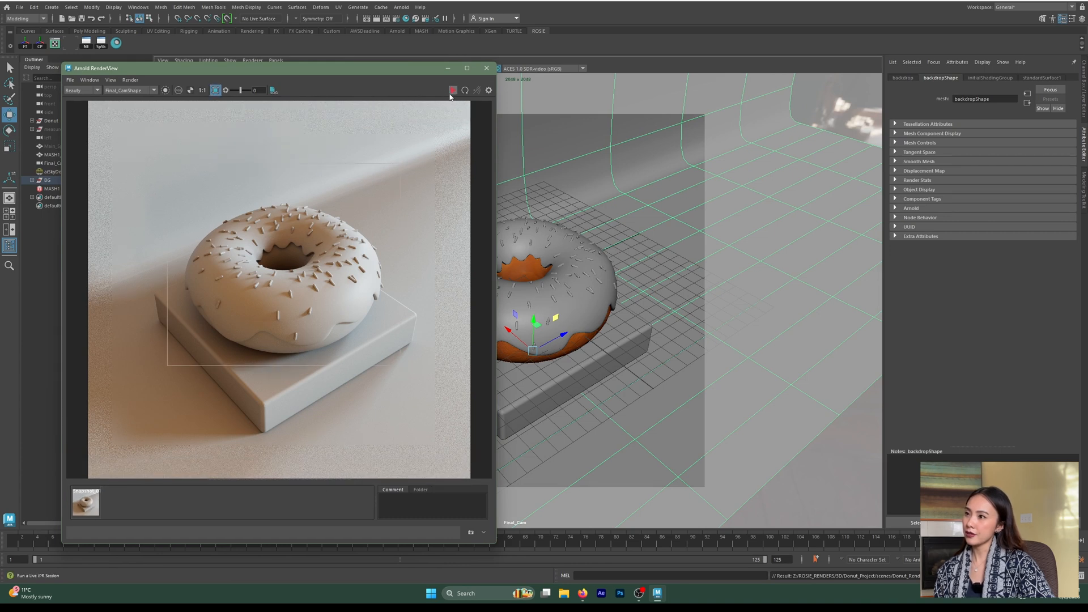
Examine the dough and the icing edge in the cropped render and stop the render.
{"action": "scroll", "coordinate": [318, 283], "scroll_direction": "up", "scroll_amount": 5}
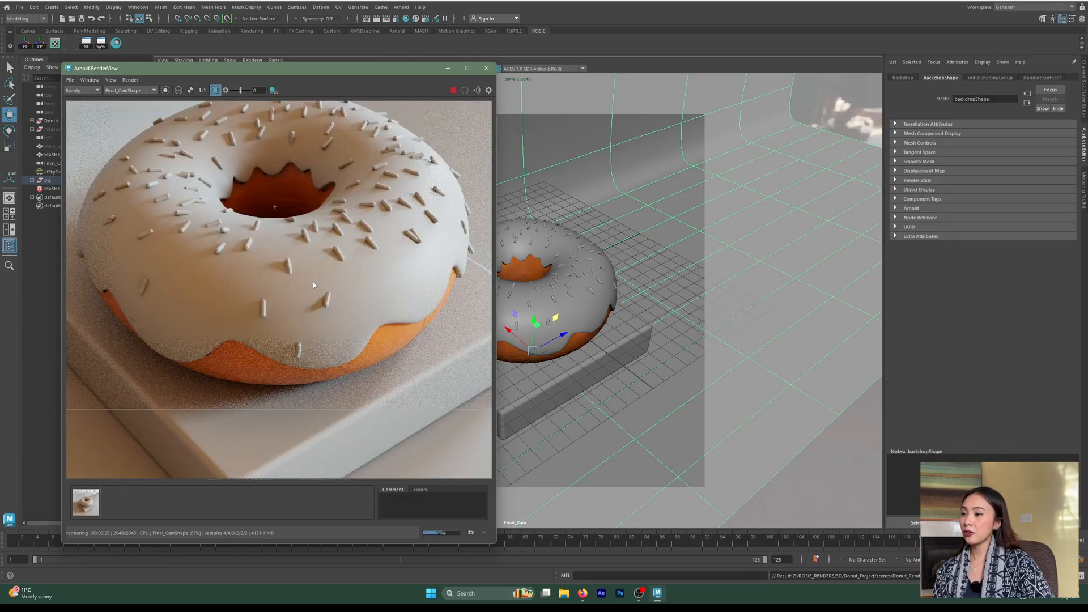
{"action": "scroll", "coordinate": [342, 334], "scroll_direction": "down", "scroll_amount": 2}
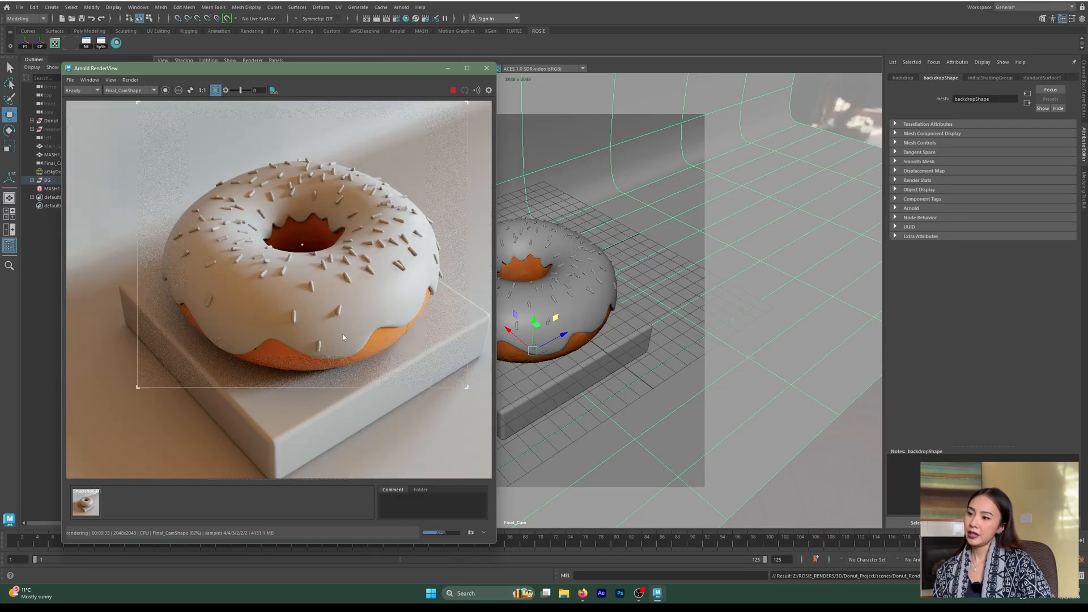
{"action": "scroll", "coordinate": [386, 349], "scroll_direction": "up", "scroll_amount": 2}
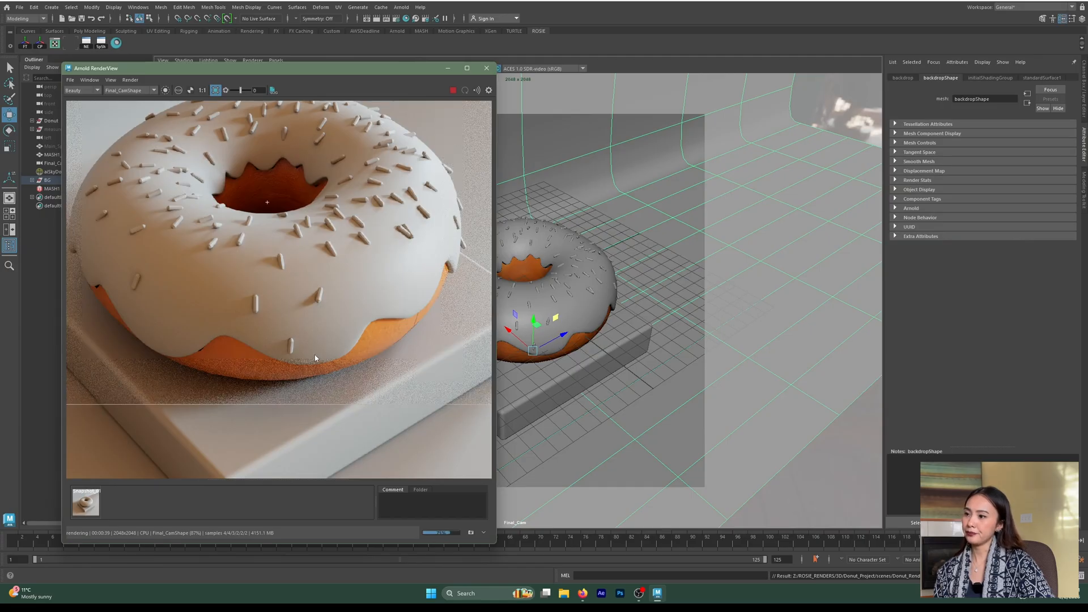
{"action": "left_click", "coordinate": [453, 91]}
Lower the Final_Cam angle so more of the dough shows and preview the full frame without the crop region.
{"action": "left_click", "coordinate": [447, 68]}
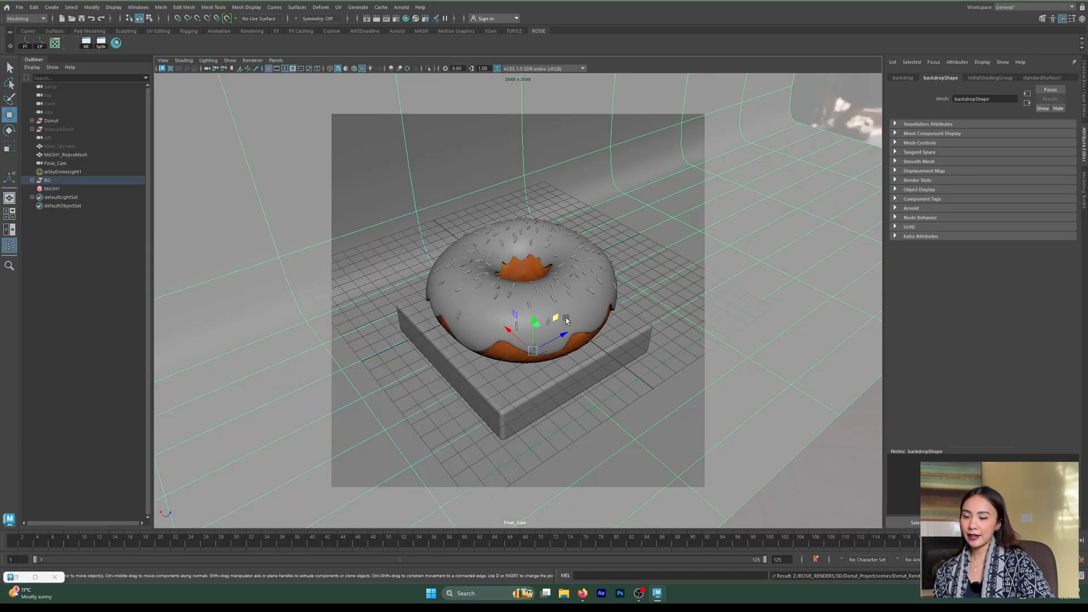
{"action": "left_click_drag", "start_coordinate": [564, 315], "coordinate": [625, 336], "text": "alt"}
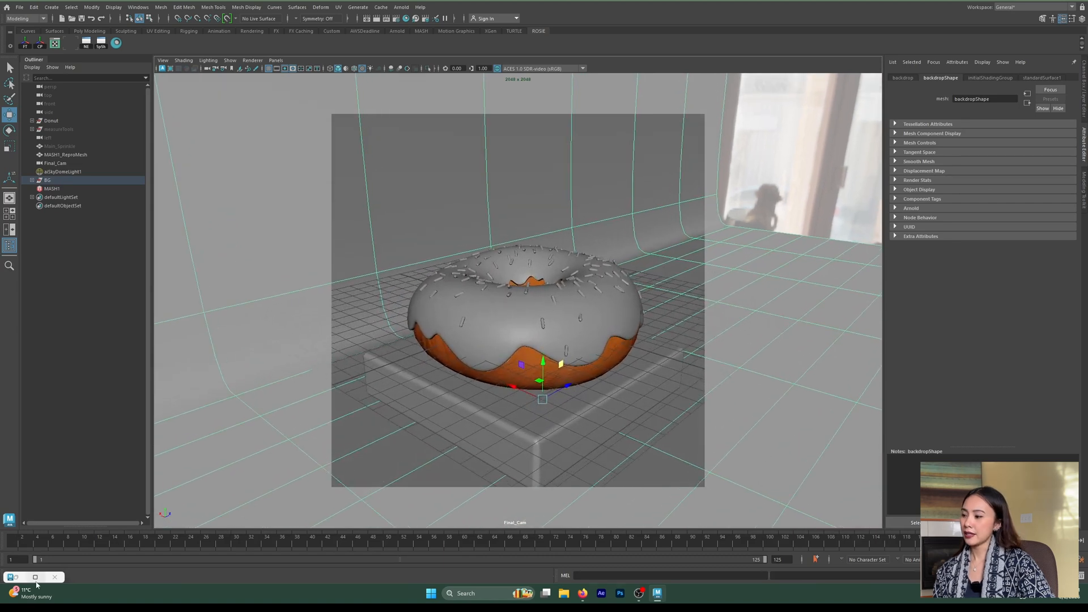
{"action": "left_click", "coordinate": [35, 577]}
{"action": "scroll", "coordinate": [272, 297], "scroll_direction": "down", "scroll_amount": 3}
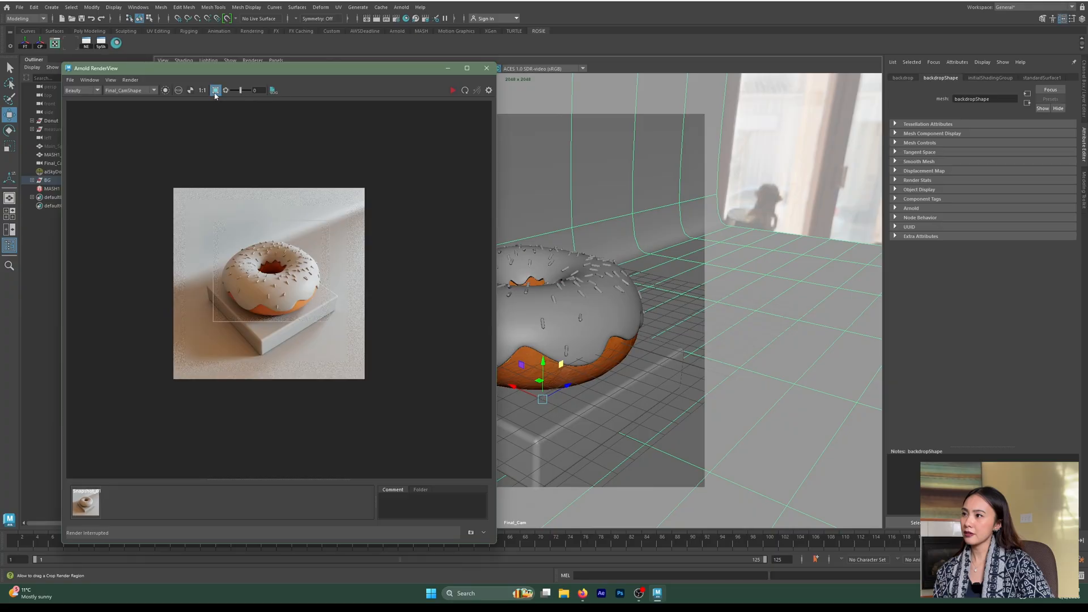
{"action": "left_click", "coordinate": [453, 91]}
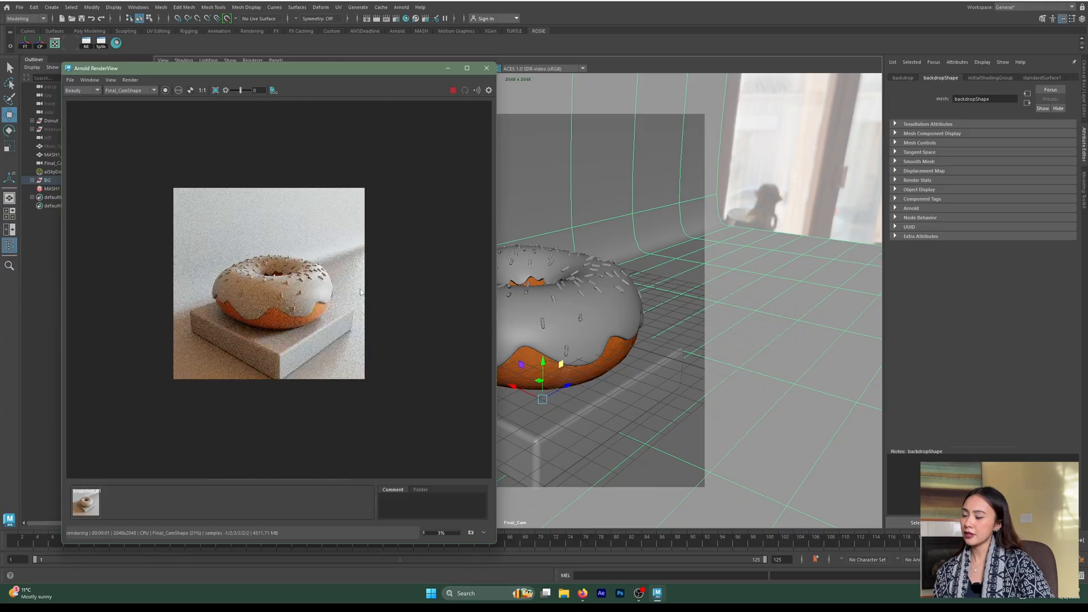
{"action": "scroll", "coordinate": [349, 229], "scroll_direction": "up", "scroll_amount": 2}
{"action": "middle_click_drag", "start_coordinate": [320, 332], "coordinate": [353, 316], "text": "alt"}
{"action": "right_click_drag", "start_coordinate": [309, 341], "coordinate": [389, 352], "text": "alt"}
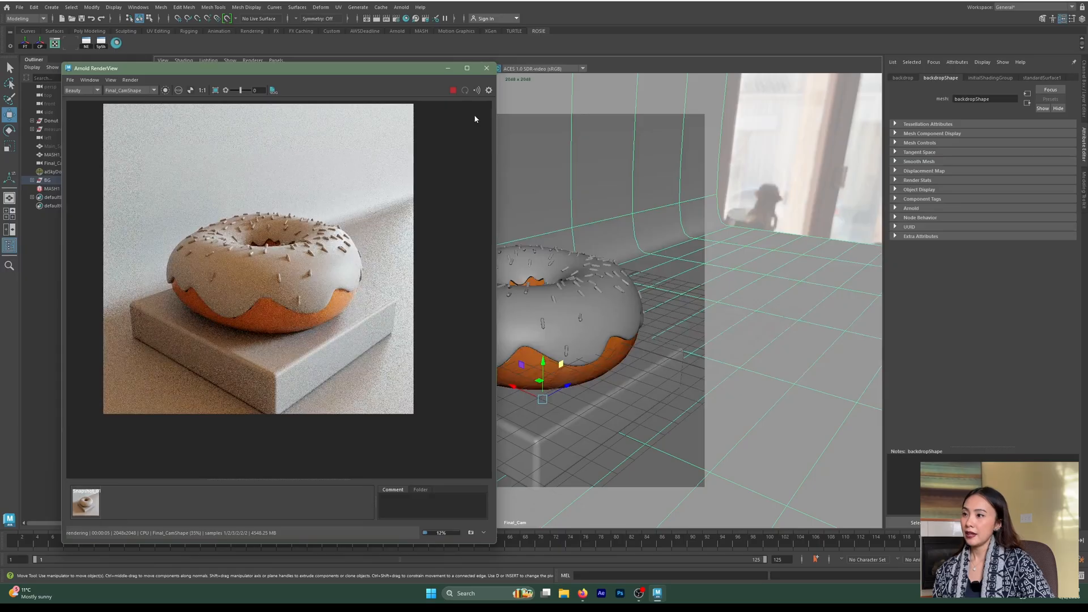
{"action": "left_click", "coordinate": [453, 92]}
Set the Arnold Camera (AA), Diffuse and Specular samples to 2 and restart the render.
{"action": "left_click", "coordinate": [397, 20]}
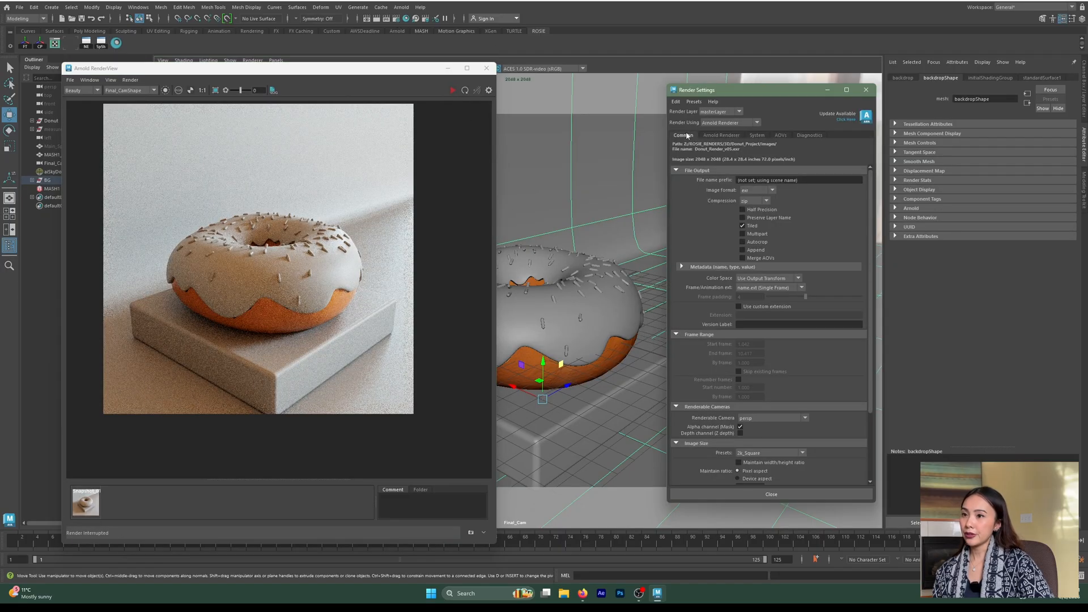
{"action": "left_click", "coordinate": [716, 135]}
{"action": "double_click", "coordinate": [745, 181]}
{"action": "type", "text": "2"}
{"action": "double_click", "coordinate": [747, 189]}
{"action": "type", "text": "2"}
{"action": "double_click", "coordinate": [744, 200]}
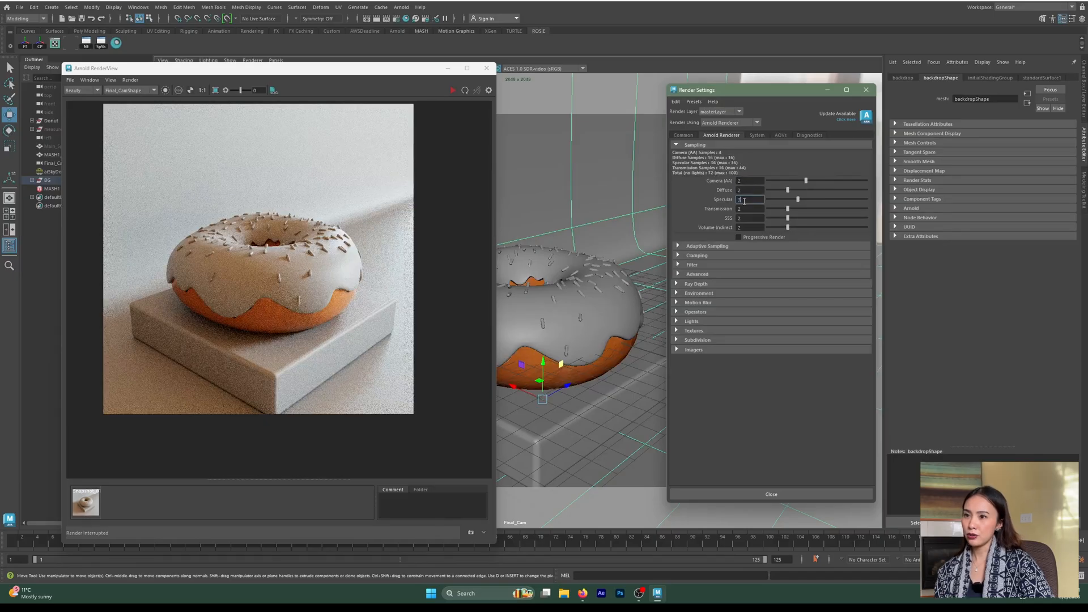
{"action": "type", "text": "2"}
{"action": "key", "text": "Return"}
{"action": "left_click", "coordinate": [865, 90]}
{"action": "left_click", "coordinate": [453, 90]}
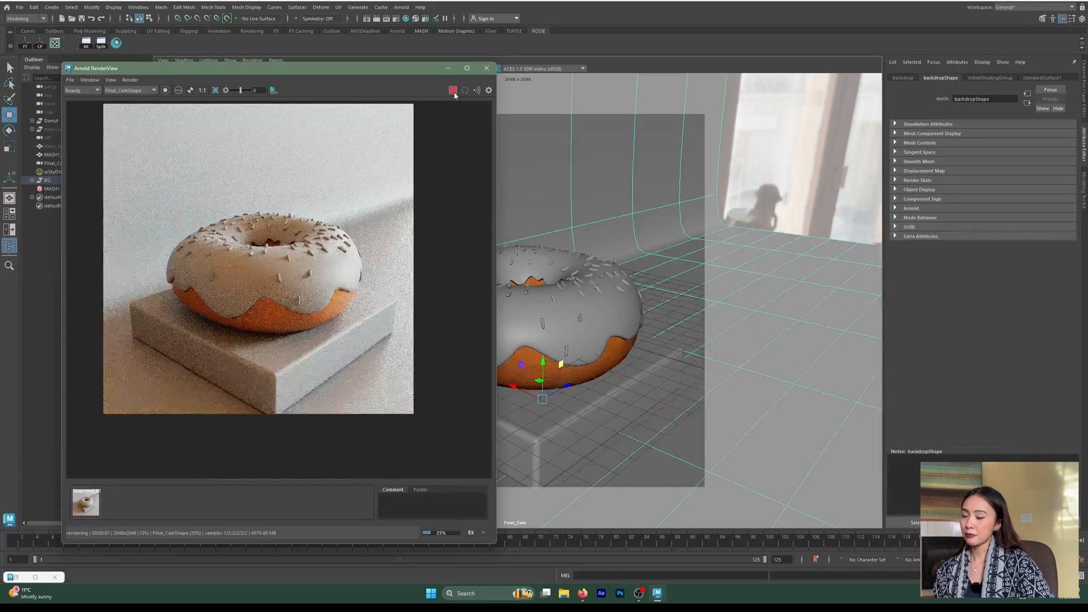
Rotate the aiSkyDomeLight to change the light direction on the donut and stop the render.
{"action": "left_click", "coordinate": [804, 197]}
{"action": "key", "text": "e"}
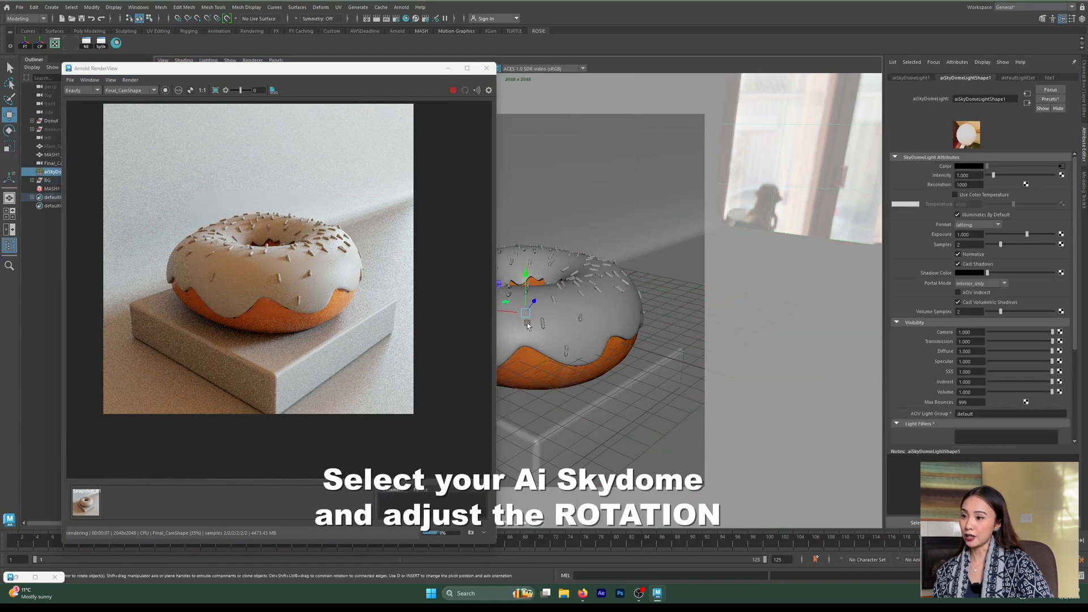
{"action": "left_click_drag", "start_coordinate": [544, 325], "coordinate": [522, 334]}
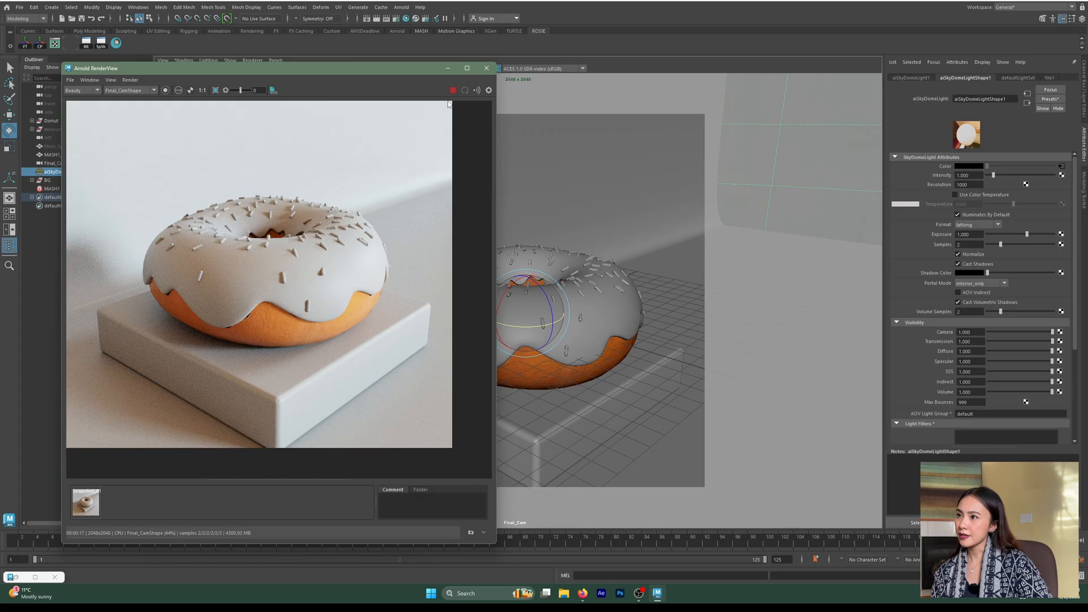
{"action": "left_click", "coordinate": [452, 92]}
Turn on smooth mesh preview for the dough and re-render to check its edge under the icing.
{"action": "left_click", "coordinate": [556, 387]}
{"action": "key", "text": "3"}
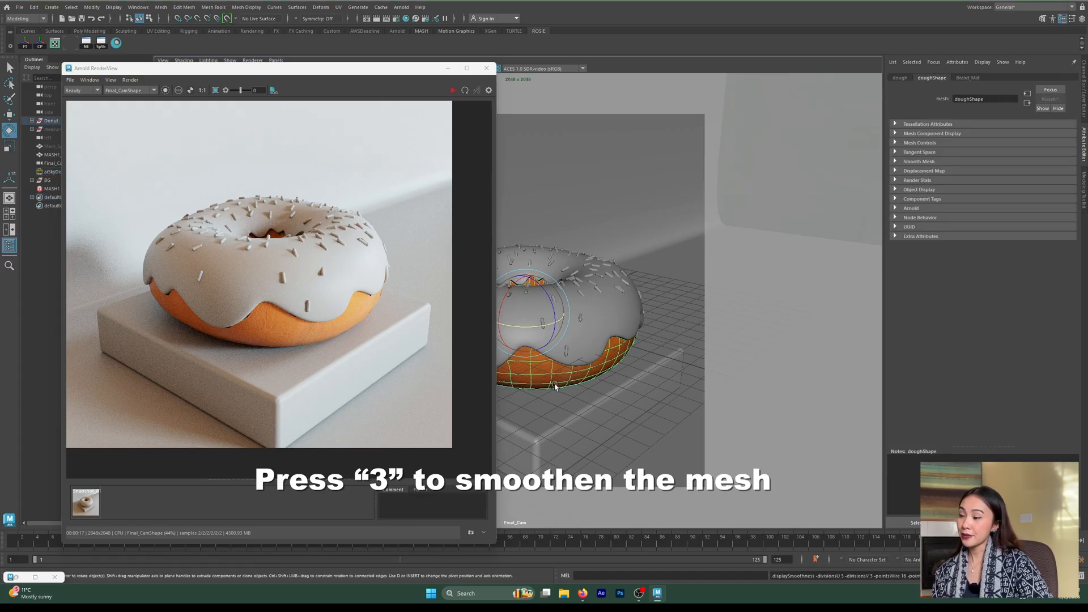
{"action": "scroll", "coordinate": [242, 329], "scroll_direction": "up", "scroll_amount": 6}
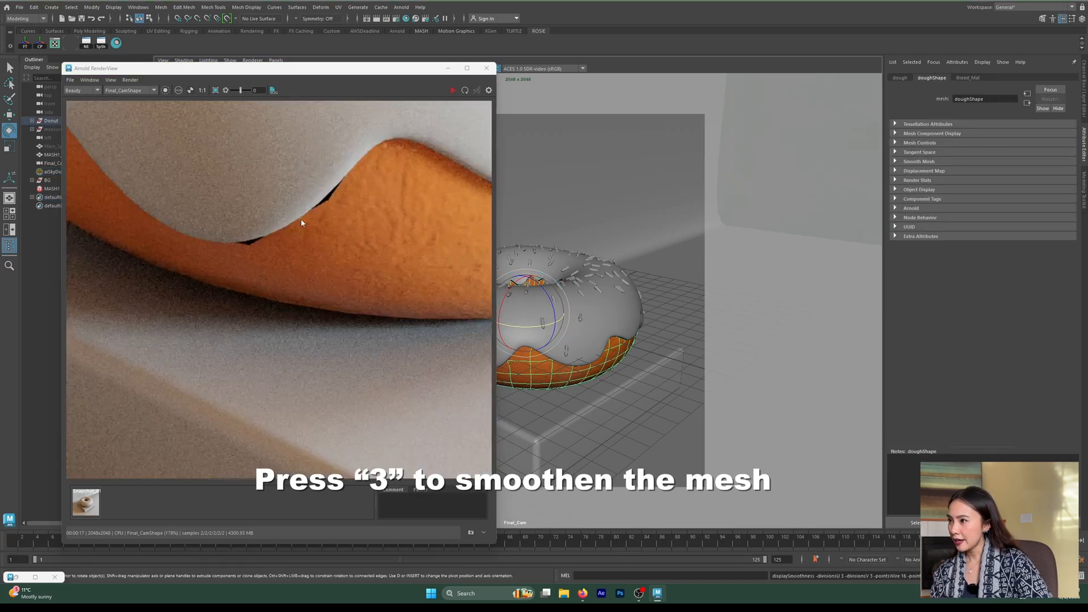
{"action": "scroll", "coordinate": [247, 250], "scroll_direction": "down", "scroll_amount": 6}
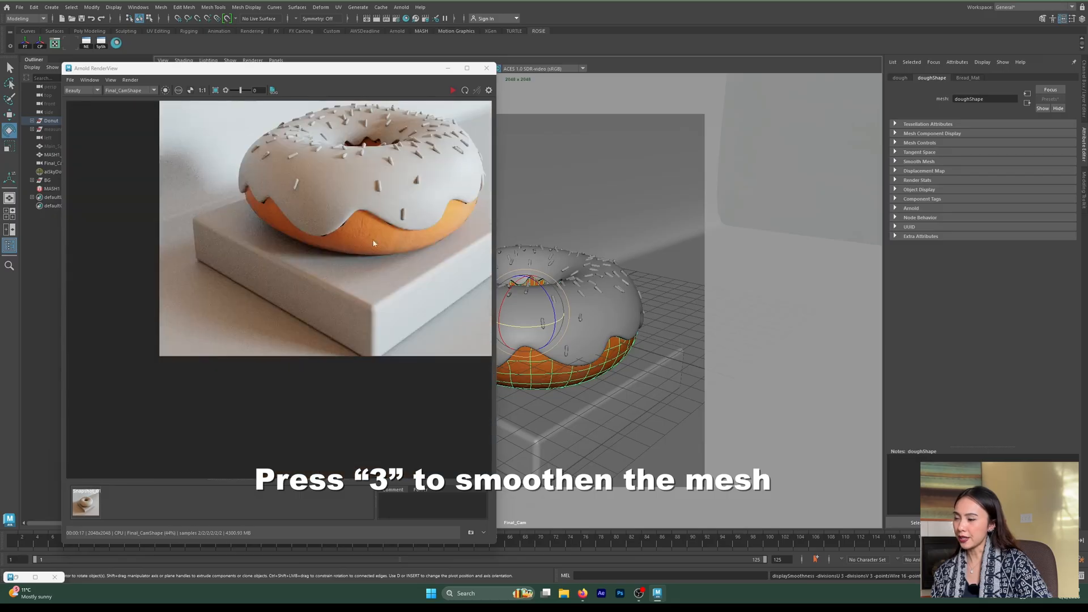
{"action": "left_click", "coordinate": [452, 90]}
{"action": "scroll", "coordinate": [391, 362], "scroll_direction": "up", "scroll_amount": 2}
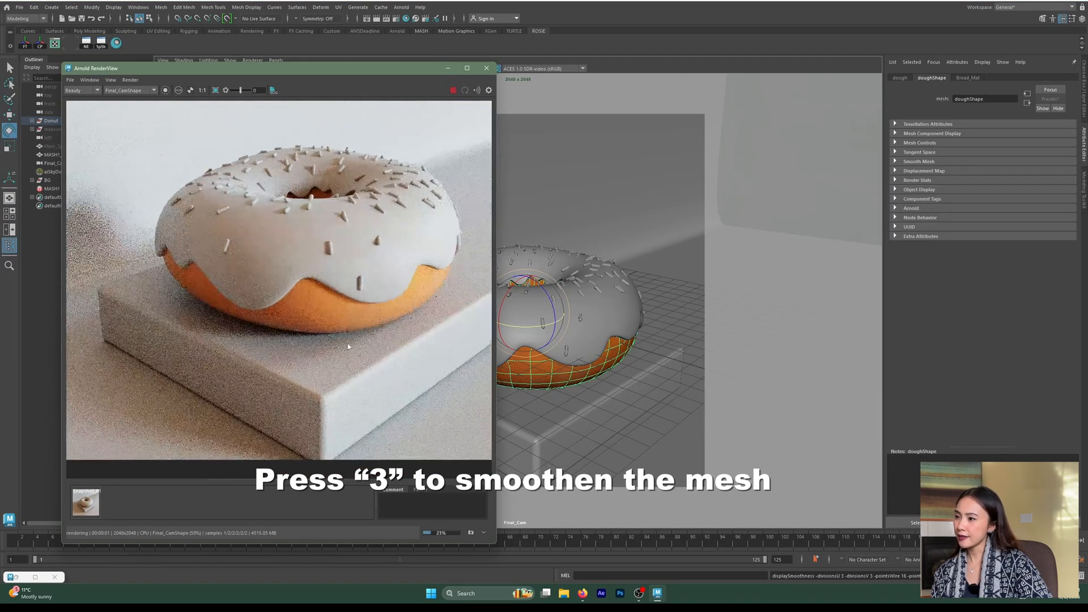
{"action": "scroll", "coordinate": [391, 363], "scroll_direction": "down", "scroll_amount": 3}
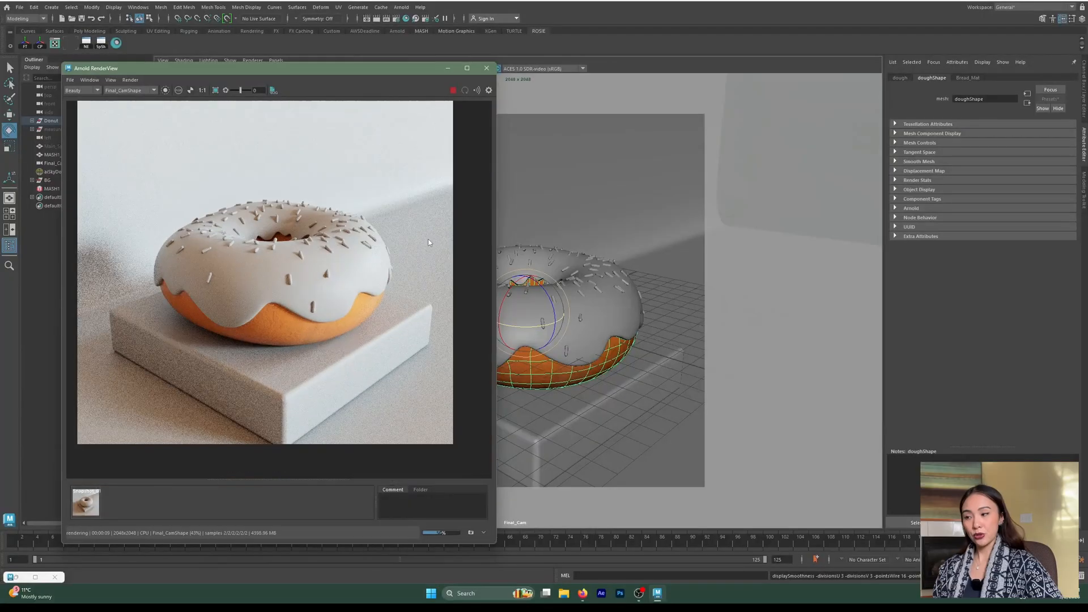
{"action": "left_click", "coordinate": [452, 91]}
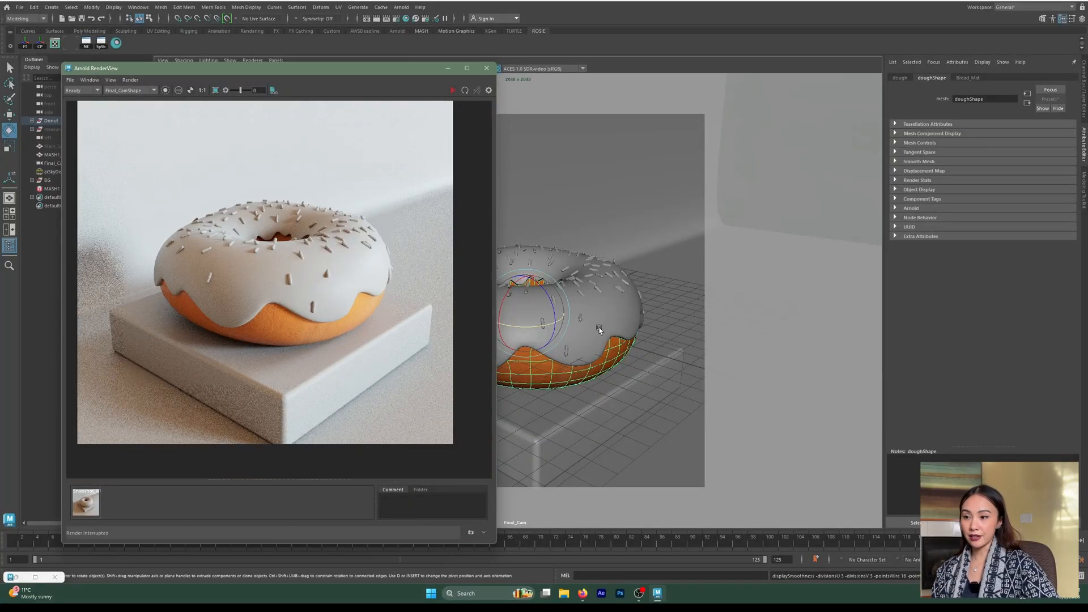
Assign a new Arnold aiStandardSurface material to the icing and preview it in the render.
{"action": "left_click", "coordinate": [600, 316]}
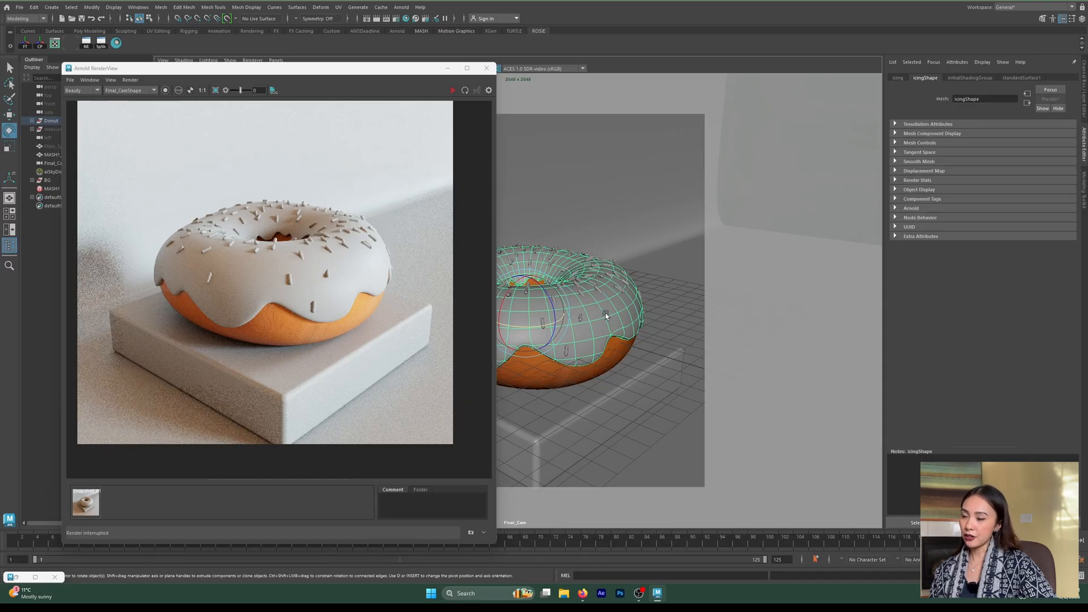
{"action": "right_click_drag", "start_coordinate": [605, 315], "coordinate": [608, 532]}
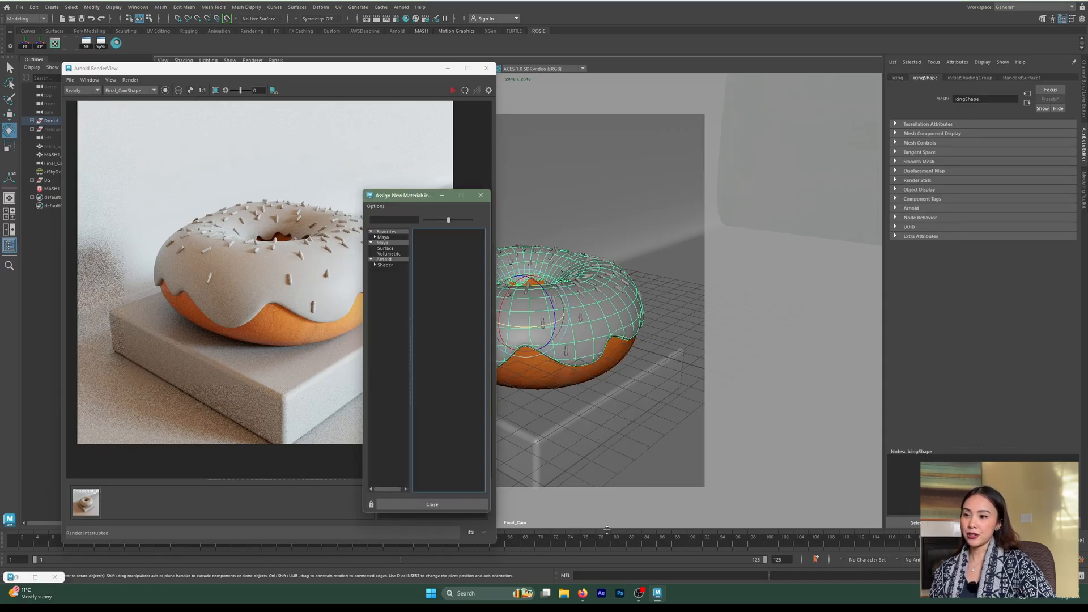
{"action": "left_click", "coordinate": [390, 261]}
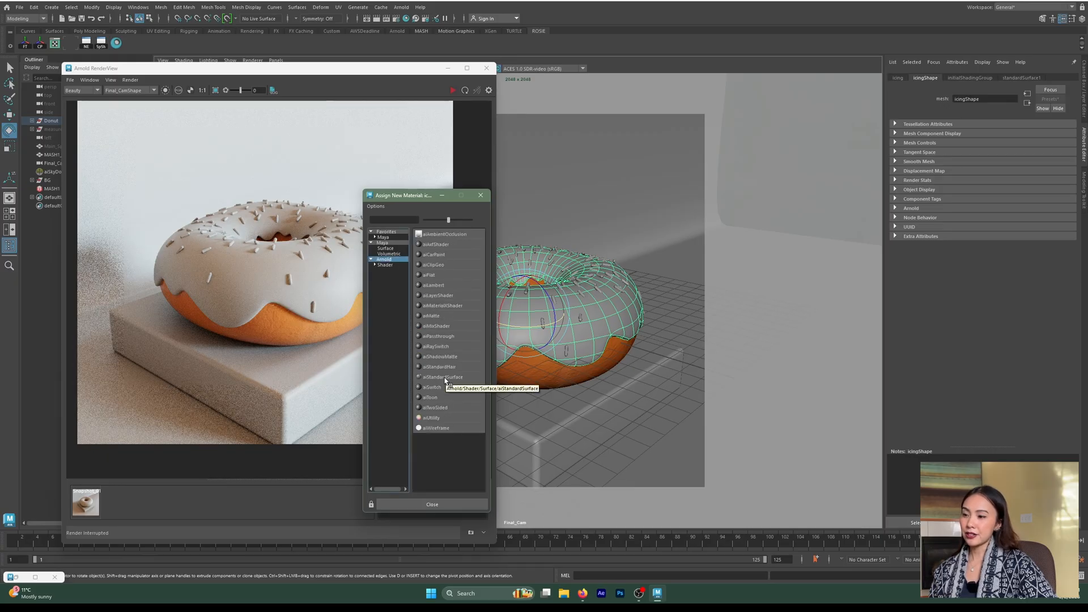
{"action": "left_click", "coordinate": [442, 377]}
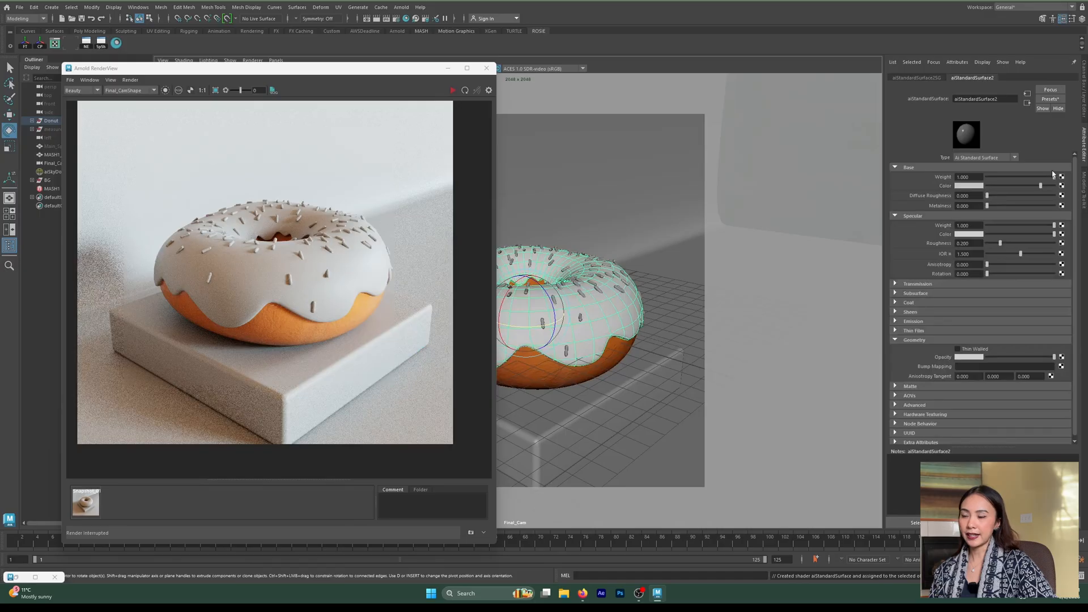
{"action": "left_click", "coordinate": [452, 90]}
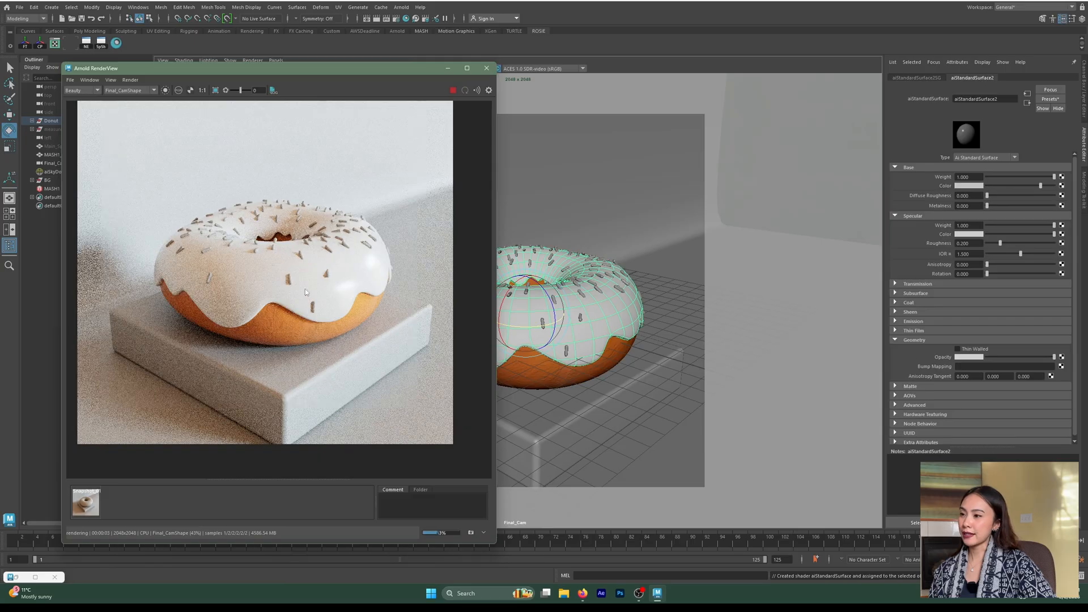
{"action": "left_click", "coordinate": [1048, 139]}
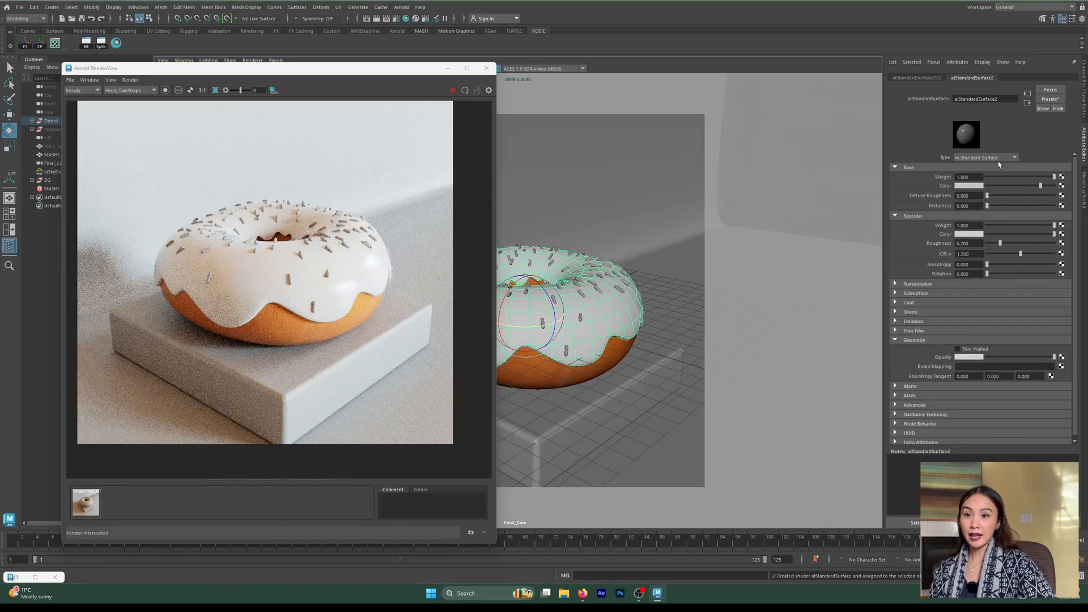
Set the icing material's base color to pink and re-render.
{"action": "left_click", "coordinate": [979, 187]}
{"action": "left_click", "coordinate": [972, 221]}
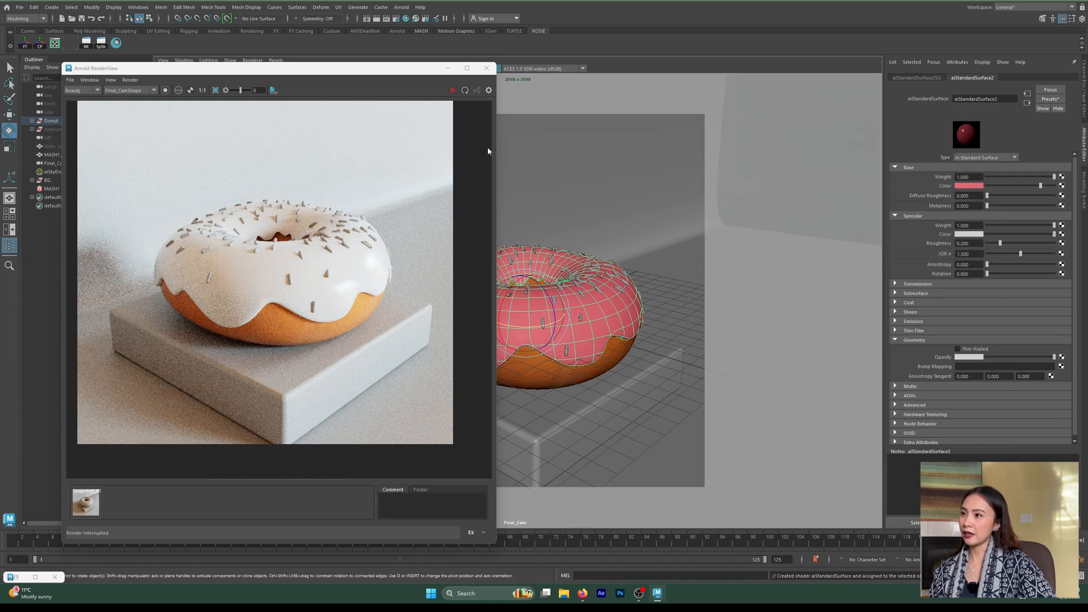
{"action": "left_click", "coordinate": [452, 91]}
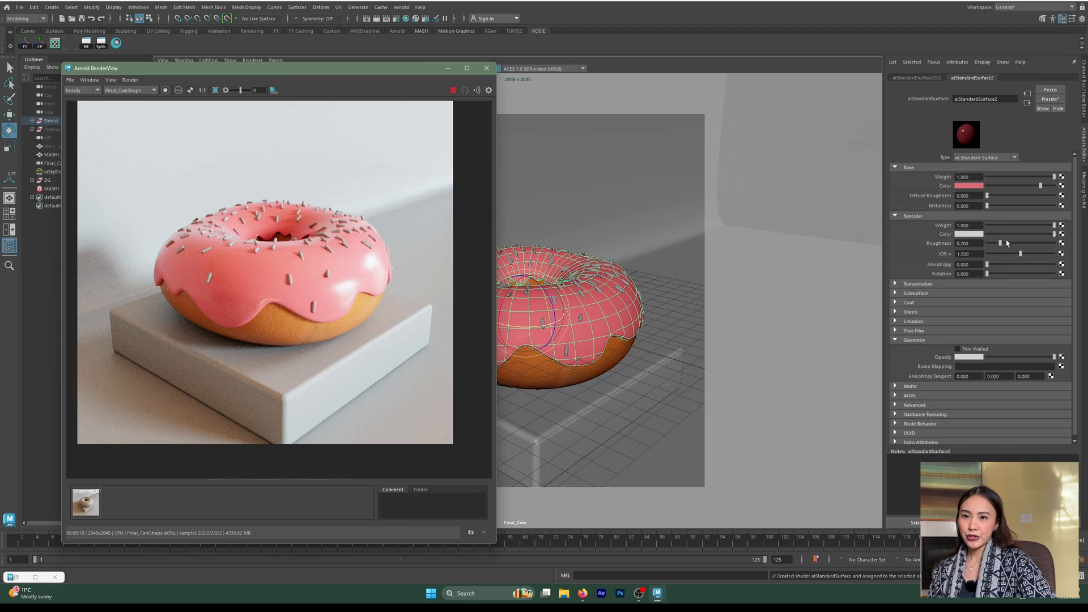
Try a Specular Roughness of 0 on the icing material and settle on 0.15.
{"action": "left_click", "coordinate": [910, 216]}
{"action": "left_click", "coordinate": [909, 216]}
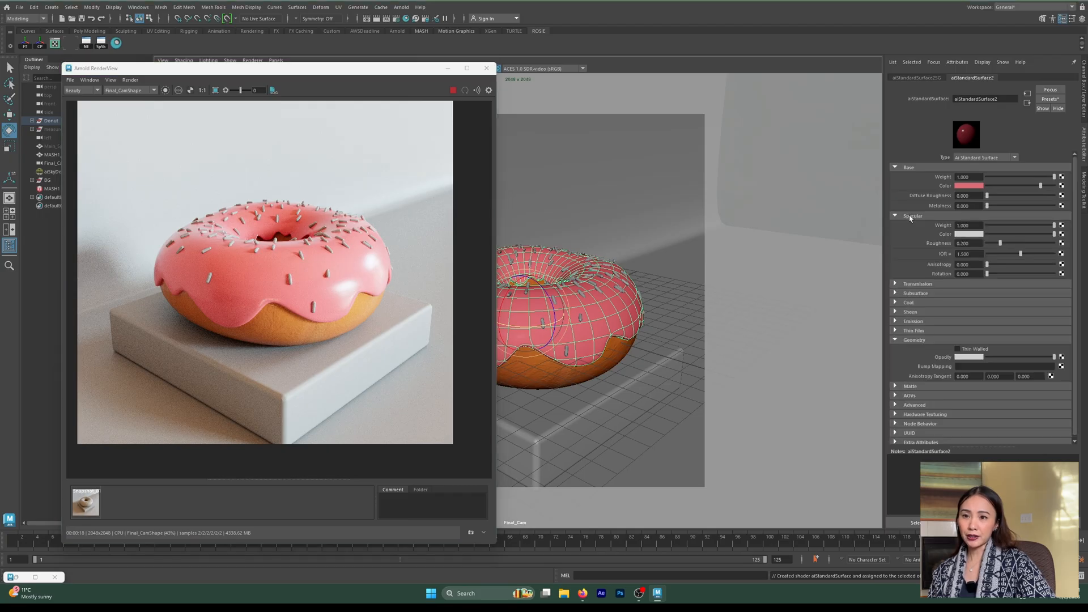
{"action": "left_click_drag", "start_coordinate": [1015, 245], "coordinate": [986, 254]}
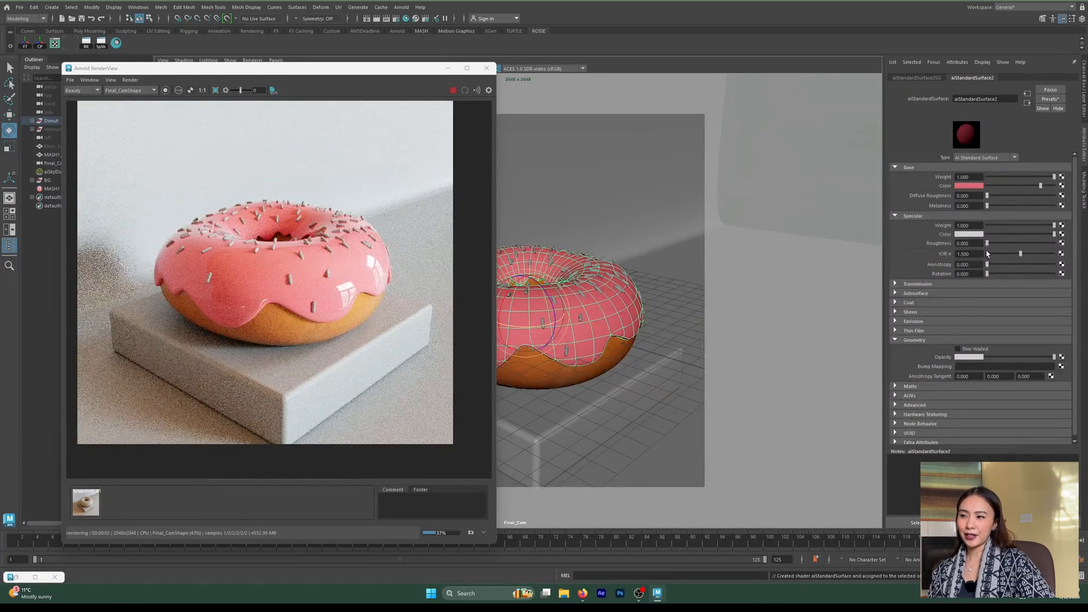
{"action": "mouse_move", "coordinate": [987, 243]}
{"action": "left_mouse_down"}
{"action": "mouse_move", "coordinate": [998, 245]}
{"action": "mouse_move", "coordinate": [986, 233]}
{"action": "left_mouse_up"}
{"action": "type", "text": "."}
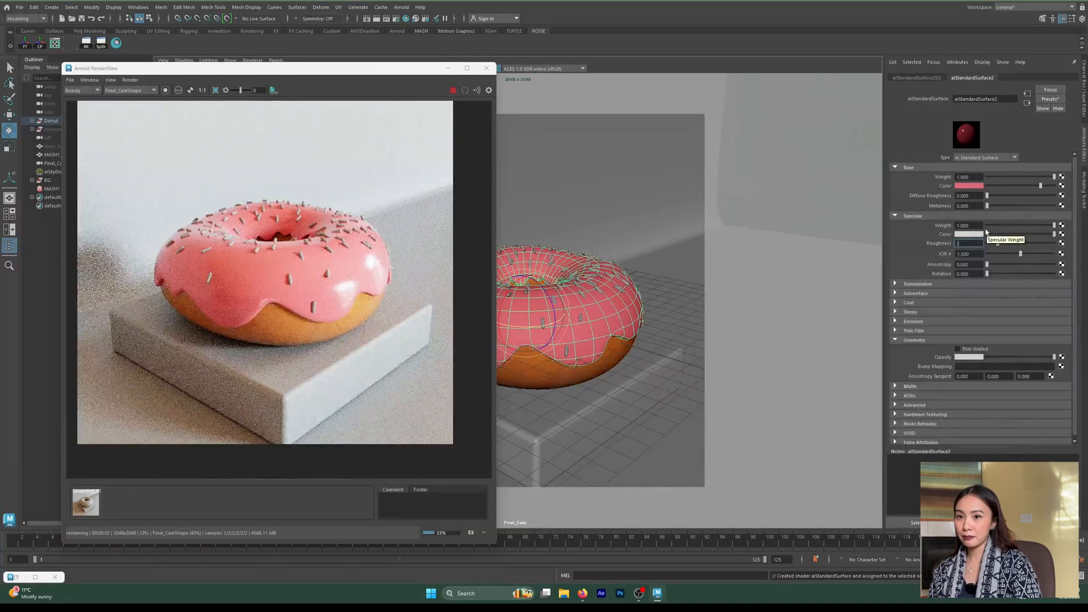
{"action": "type", "text": "15"}
{"action": "key", "text": "Return"}
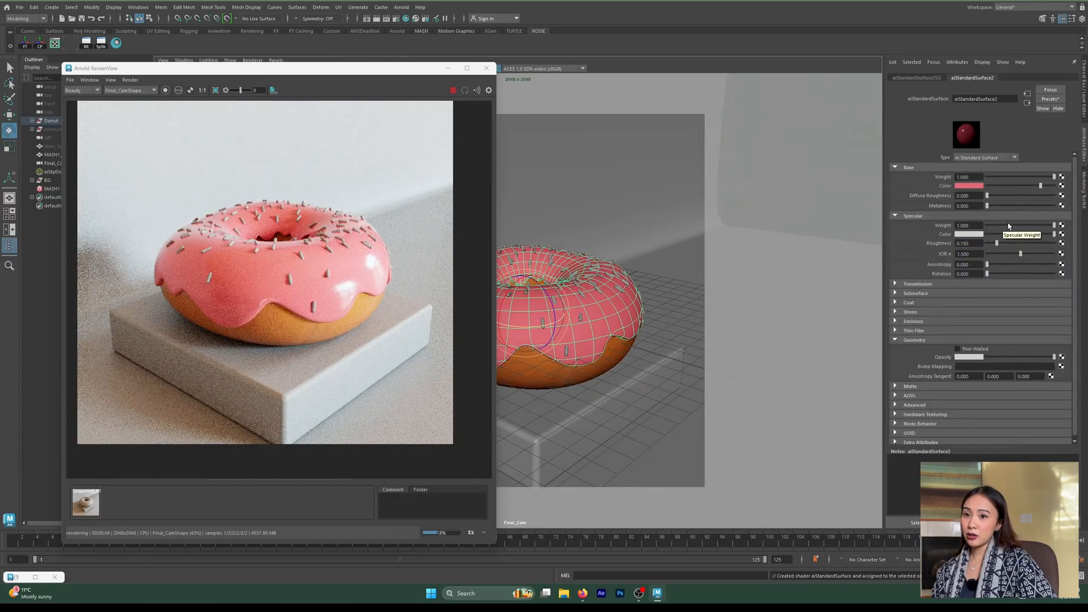
Try a Specular Weight of 0 on the icing material and settle on about 0.744.
{"action": "left_click", "coordinate": [1008, 226]}
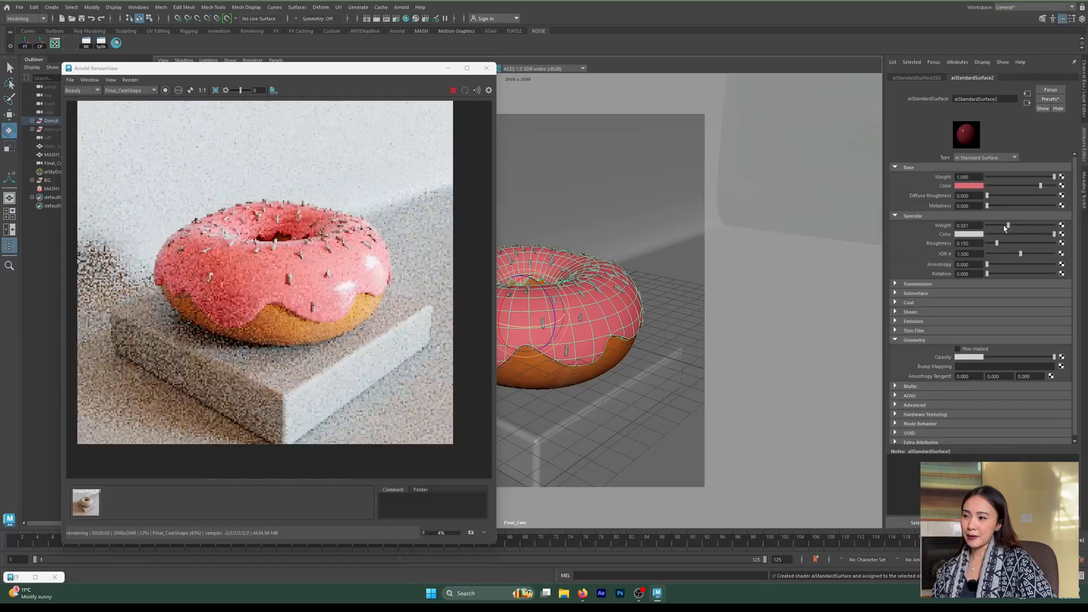
{"action": "left_click", "coordinate": [990, 226]}
{"action": "left_click_drag", "start_coordinate": [991, 226], "coordinate": [960, 225]}
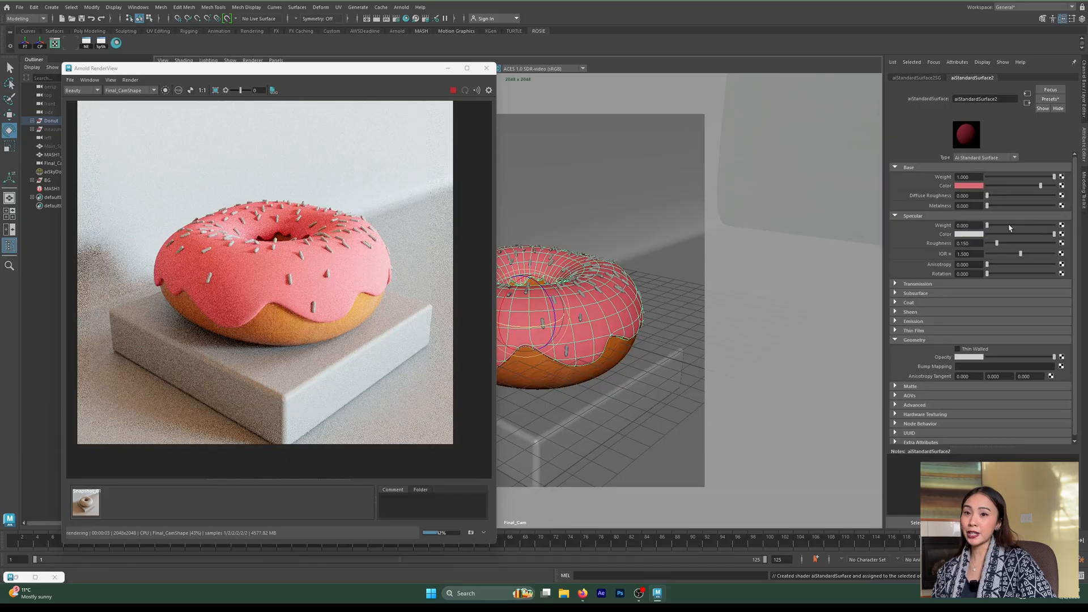
{"action": "left_click_drag", "start_coordinate": [1009, 227], "coordinate": [1046, 229]}
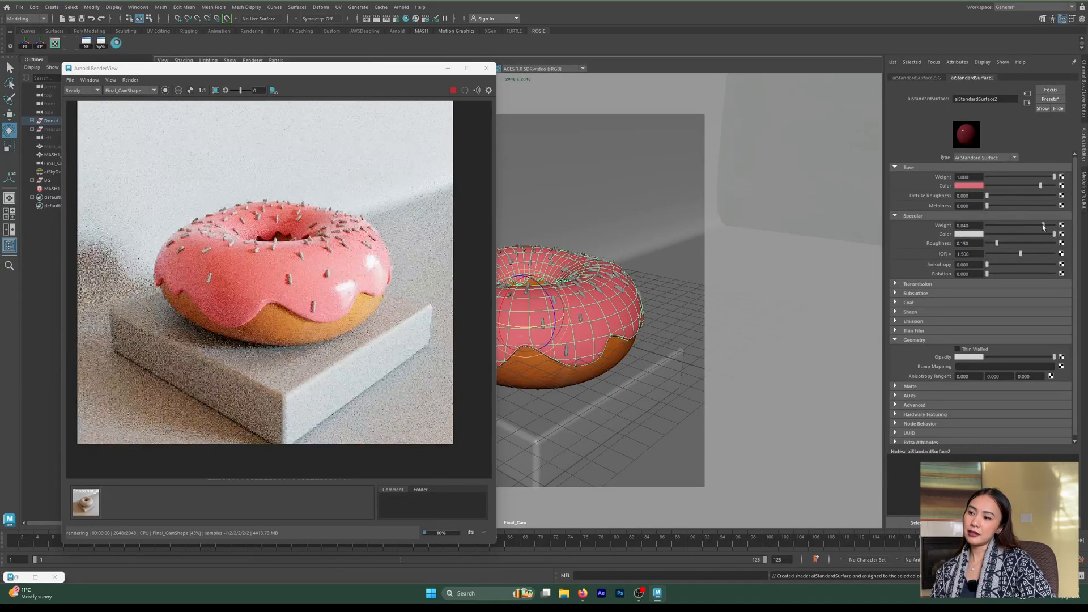
{"action": "left_click", "coordinate": [1036, 227]}
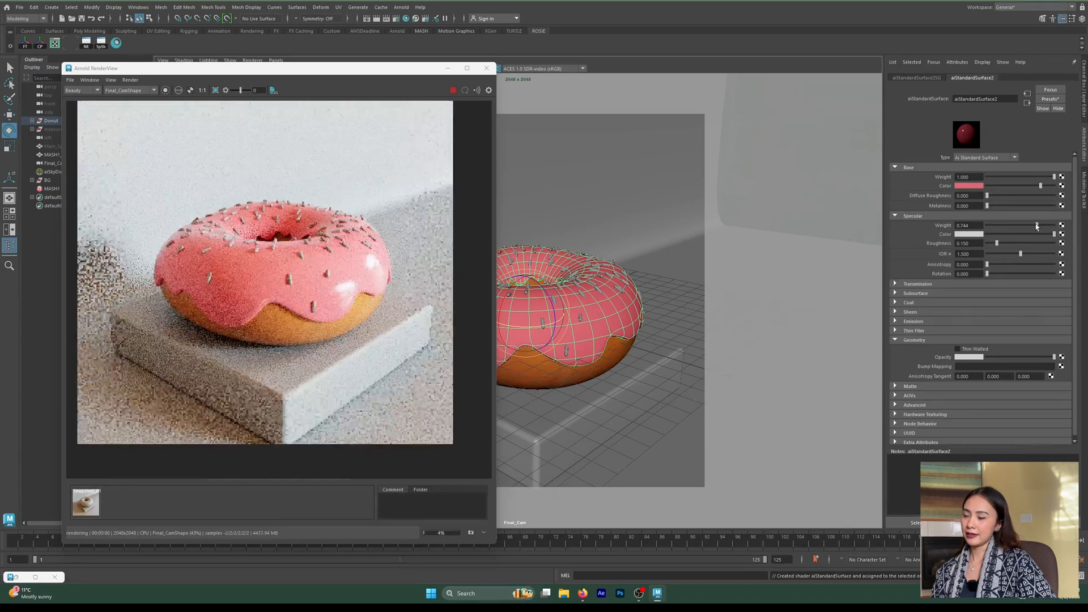
Raise the icing material's Coat Weight to 1 and re-render the donut.
{"action": "left_click", "coordinate": [909, 305]}
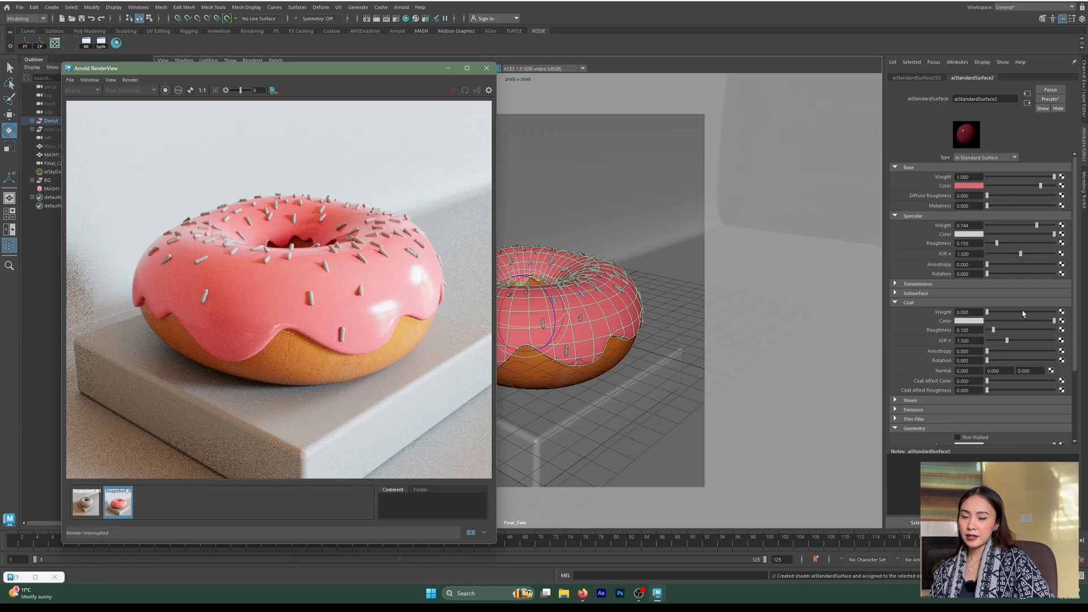
{"action": "left_click_drag", "start_coordinate": [1023, 313], "coordinate": [1072, 315]}
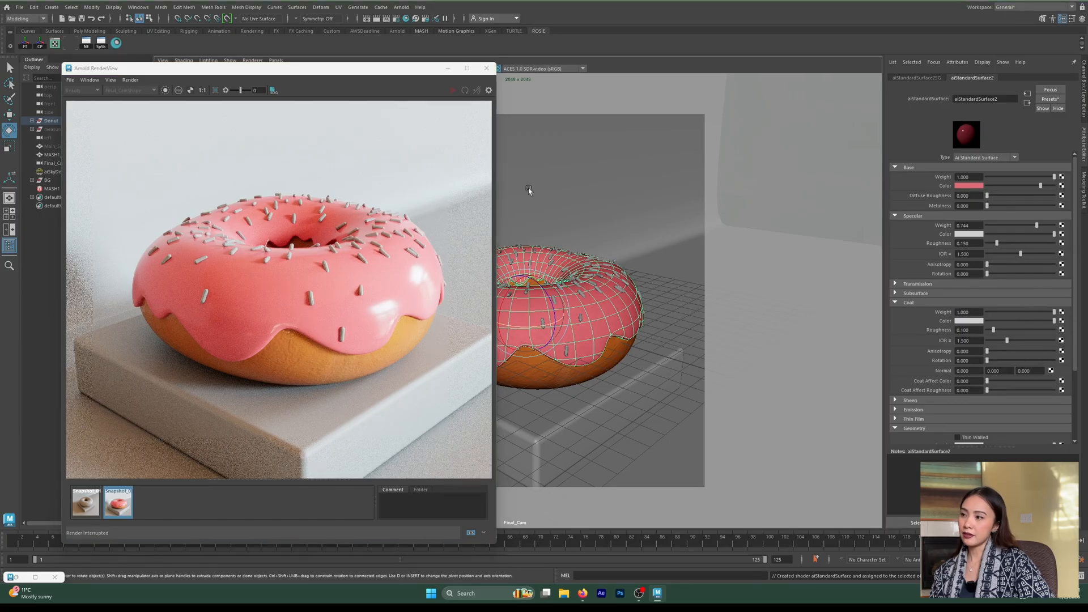
{"action": "left_click", "coordinate": [472, 534]}
{"action": "left_click", "coordinate": [453, 91]}
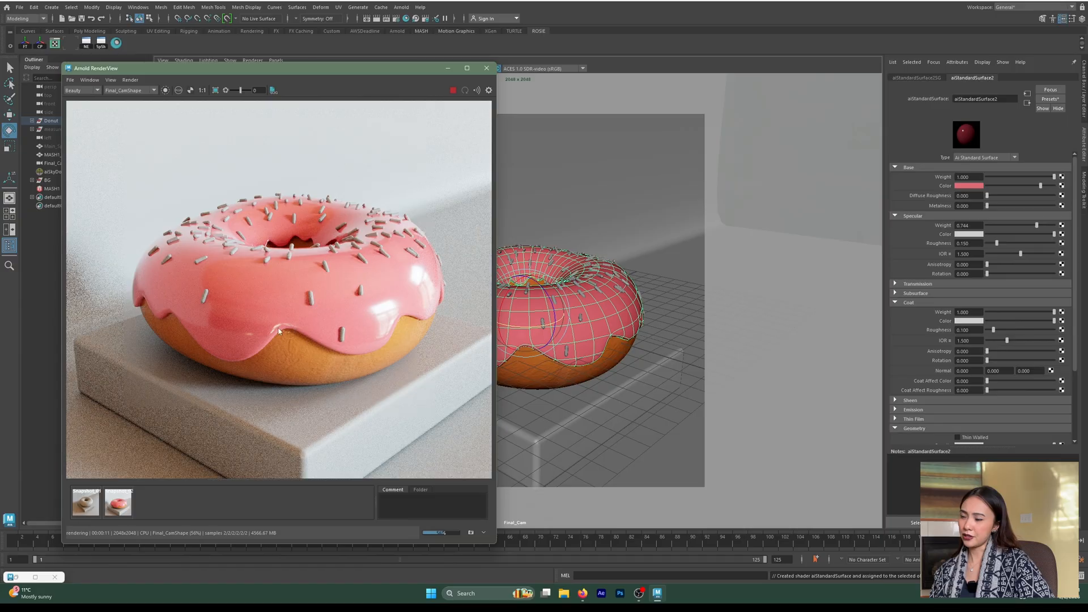
Store a snapshot of the coated icing render and compare it repeatedly with the uncoated snapshot.
{"action": "left_click", "coordinate": [453, 91]}
{"action": "left_click", "coordinate": [468, 534]}
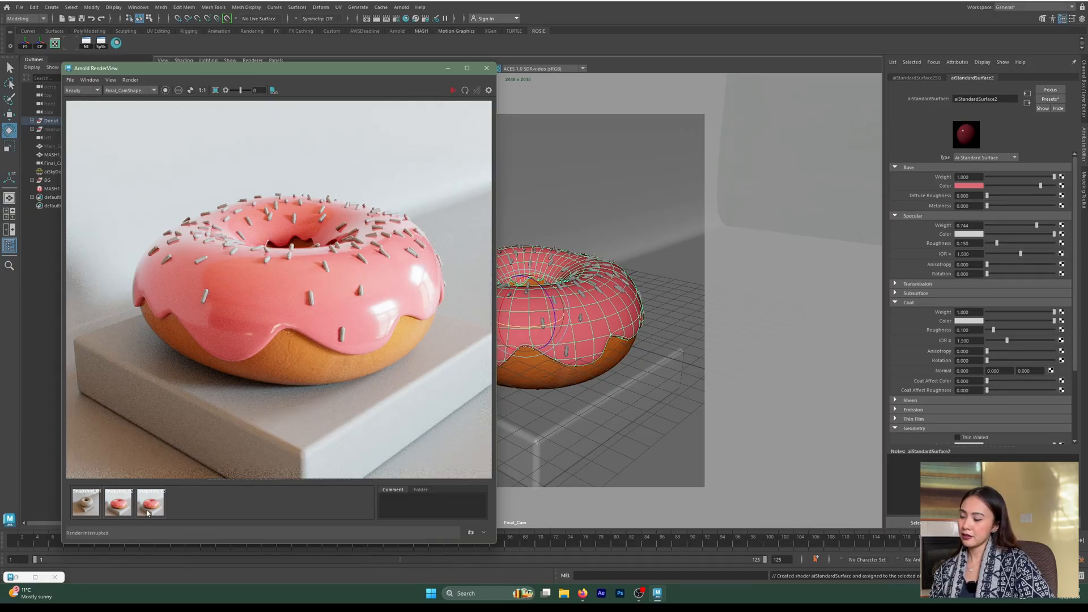
{"action": "left_click", "coordinate": [127, 503]}
{"action": "left_click", "coordinate": [159, 503]}
{"action": "left_click", "coordinate": [128, 503]}
{"action": "left_click", "coordinate": [140, 509]}
{"action": "left_click", "coordinate": [123, 509]}
{"action": "left_click", "coordinate": [141, 509]}
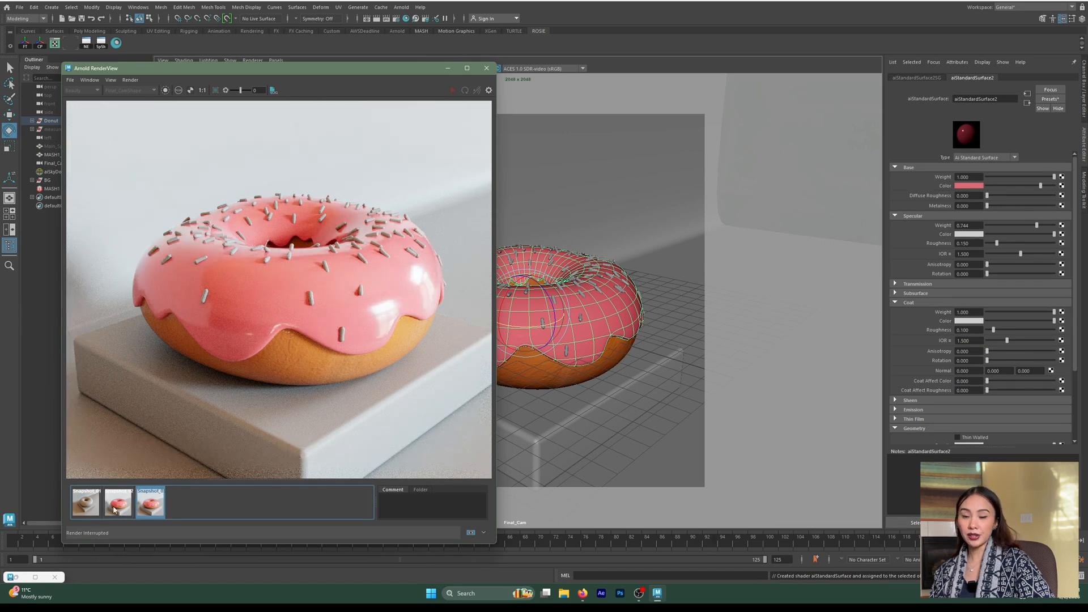
{"action": "left_click", "coordinate": [112, 511]}
{"action": "left_click", "coordinate": [150, 504]}
{"action": "left_click", "coordinate": [117, 505]}
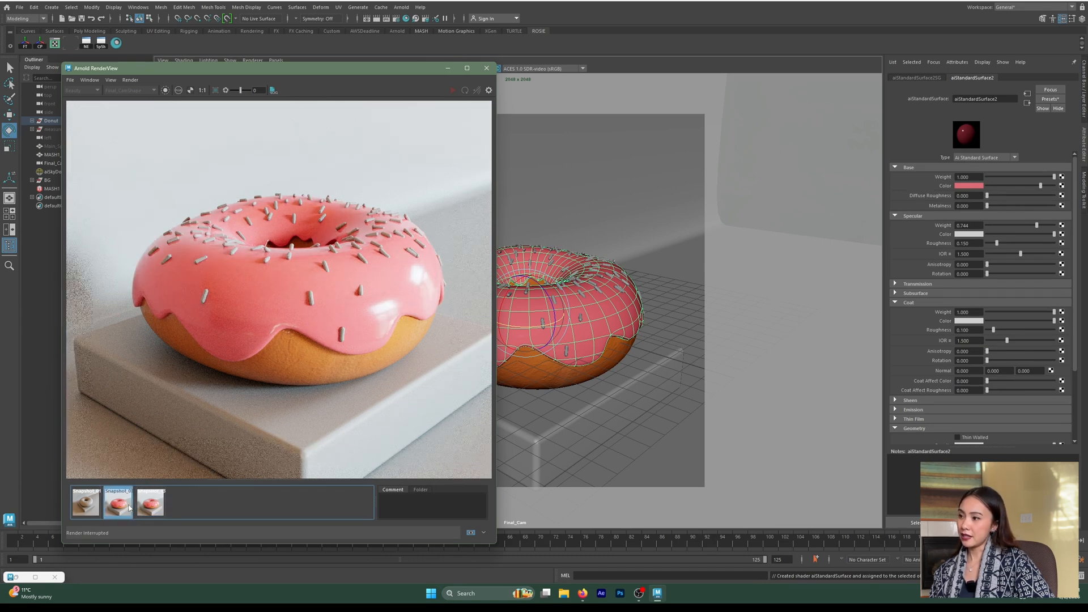
{"action": "left_click", "coordinate": [146, 504]}
{"action": "left_click", "coordinate": [110, 506]}
{"action": "left_click", "coordinate": [150, 503]}
{"action": "scroll", "coordinate": [239, 400], "scroll_direction": "down", "scroll_amount": 2}
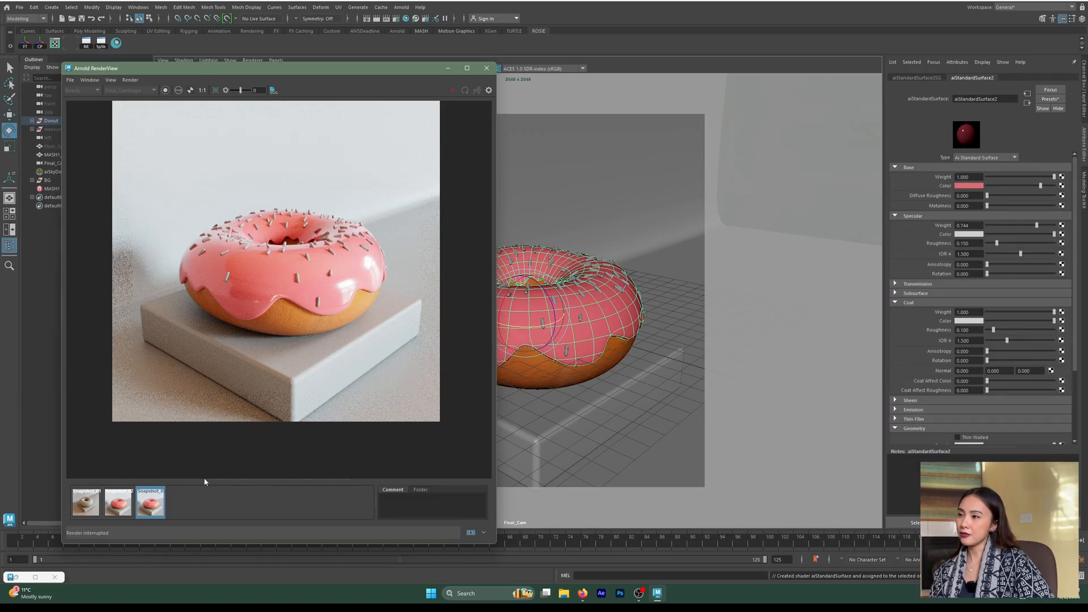
Return to the live render and set the icing material's Coat Weight to 0.2.
{"action": "left_click", "coordinate": [470, 533]}
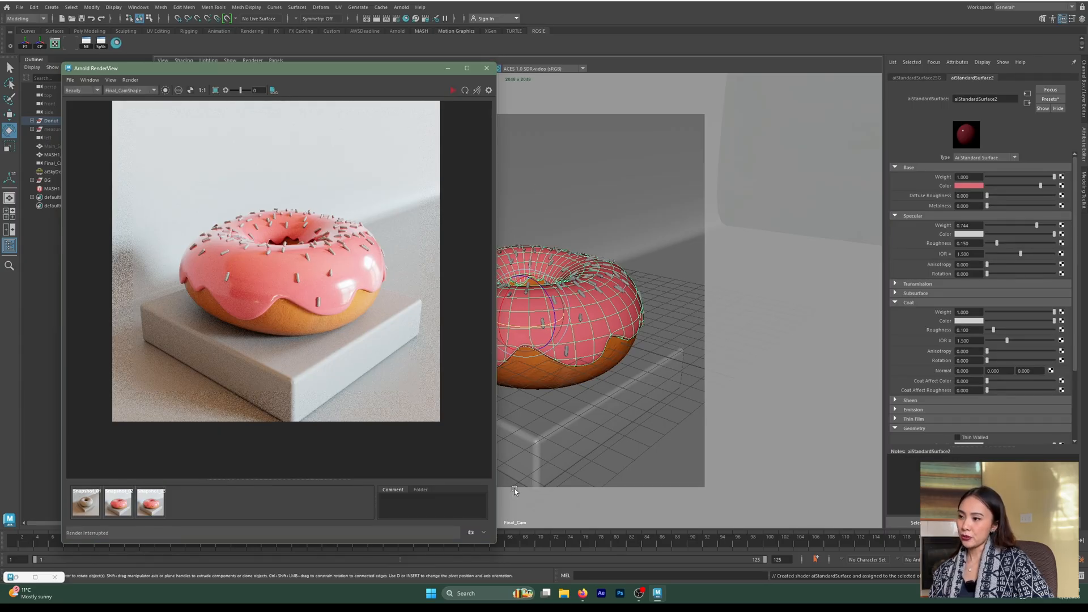
{"action": "left_click", "coordinate": [1006, 312]}
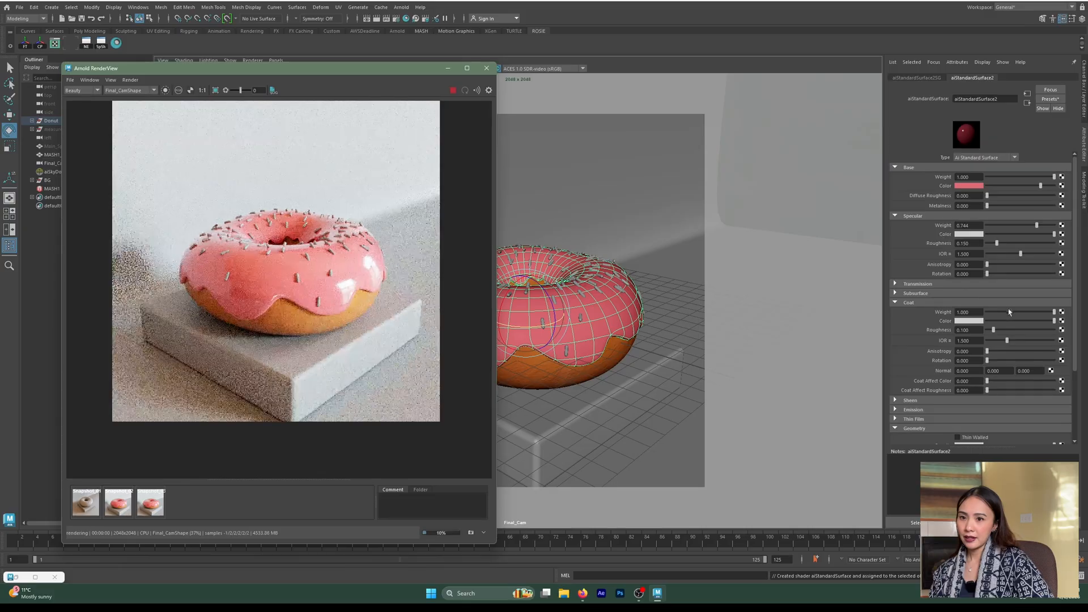
{"action": "left_click_drag", "start_coordinate": [1006, 312], "coordinate": [999, 312]}
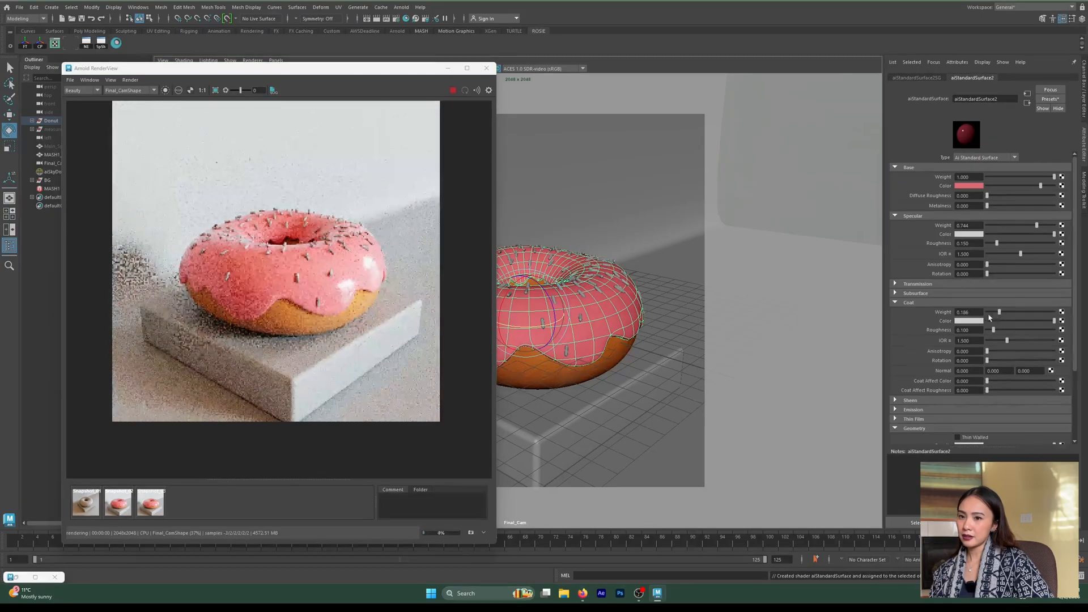
{"action": "type", "text": "0.2"}
{"action": "key", "text": "Return"}
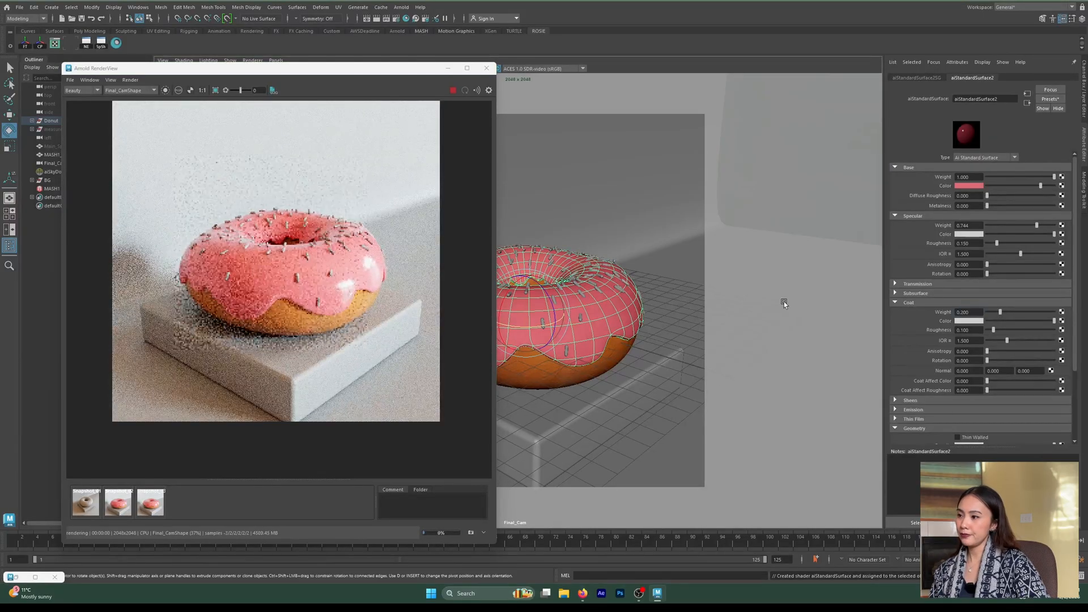
Try a Coat Roughness of 1 on the icing material, settle on 0.2 and inspect the render.
{"action": "left_click", "coordinate": [1013, 330]}
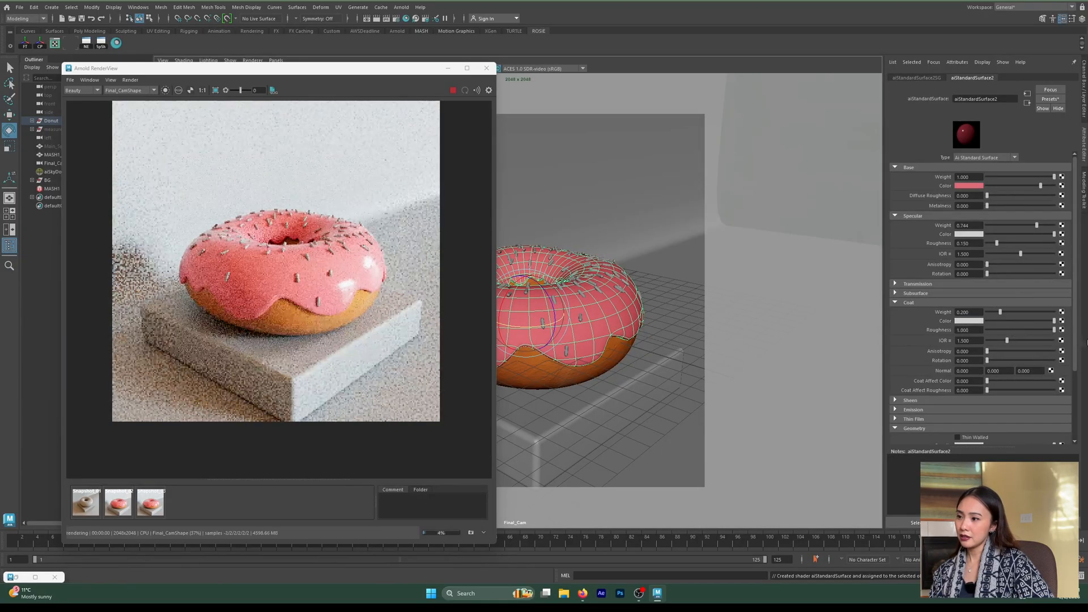
{"action": "left_click_drag", "start_coordinate": [1013, 329], "coordinate": [1052, 330]}
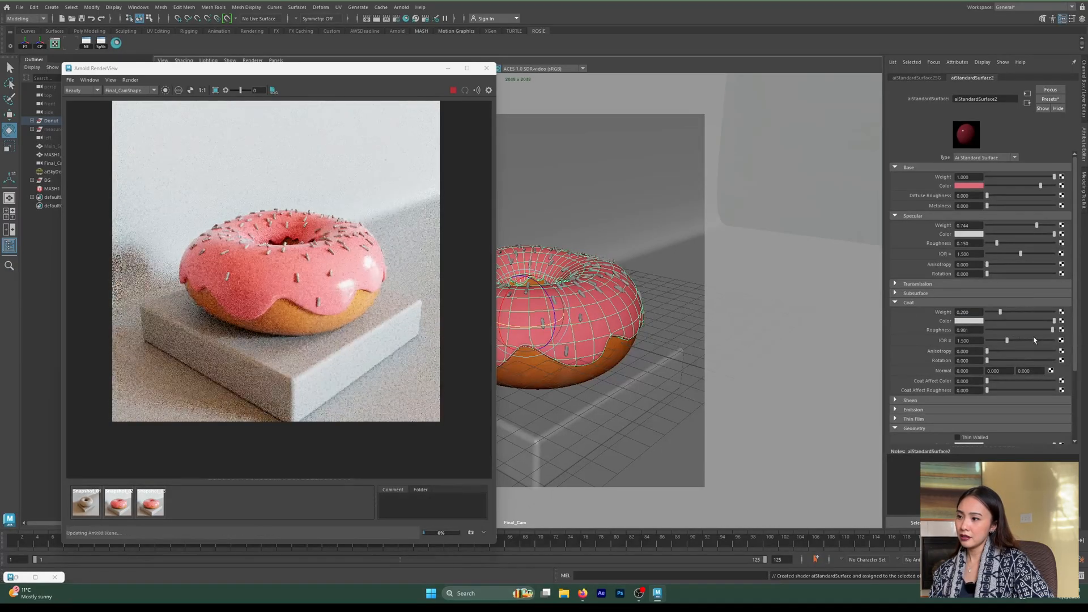
{"action": "left_click", "coordinate": [992, 329]}
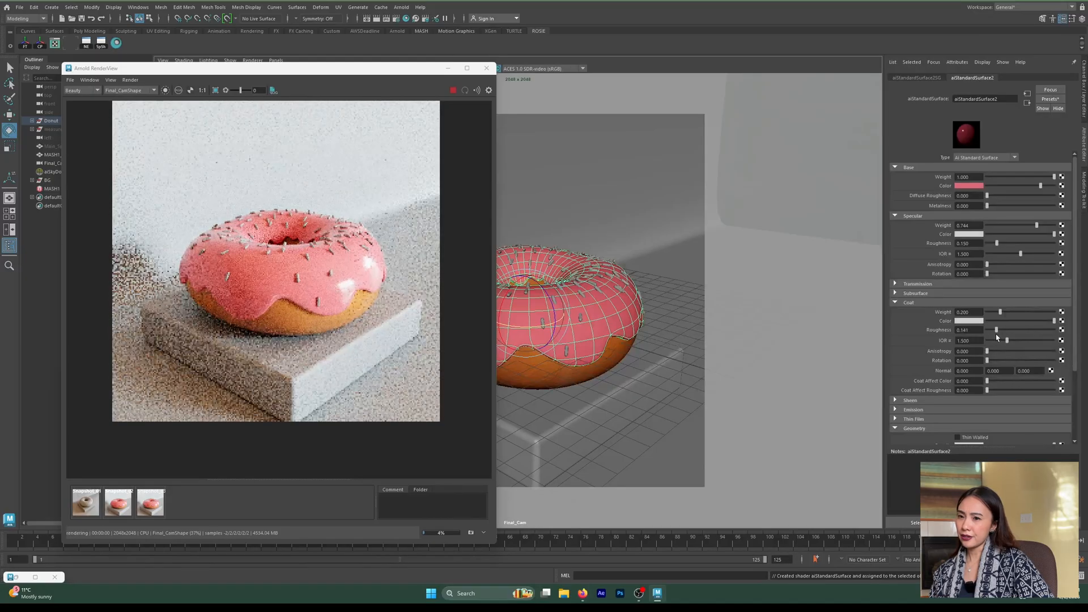
{"action": "left_click_drag", "start_coordinate": [993, 330], "coordinate": [834, 312]}
{"action": "type", "text": "0.2"}
{"action": "key", "text": "Return"}
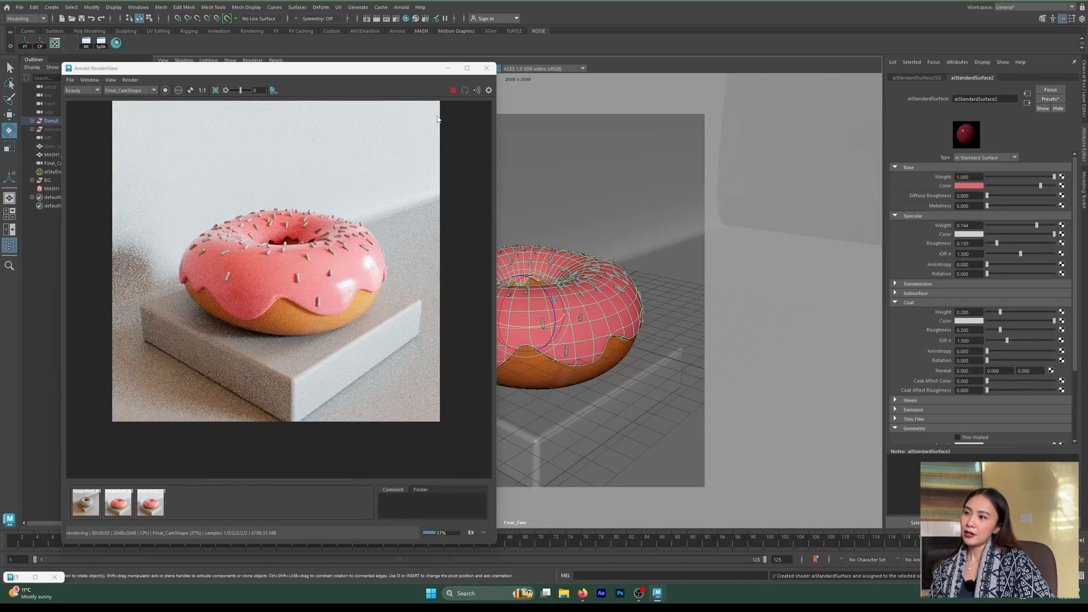
{"action": "right_click_drag", "start_coordinate": [315, 299], "coordinate": [340, 299], "text": "alt"}
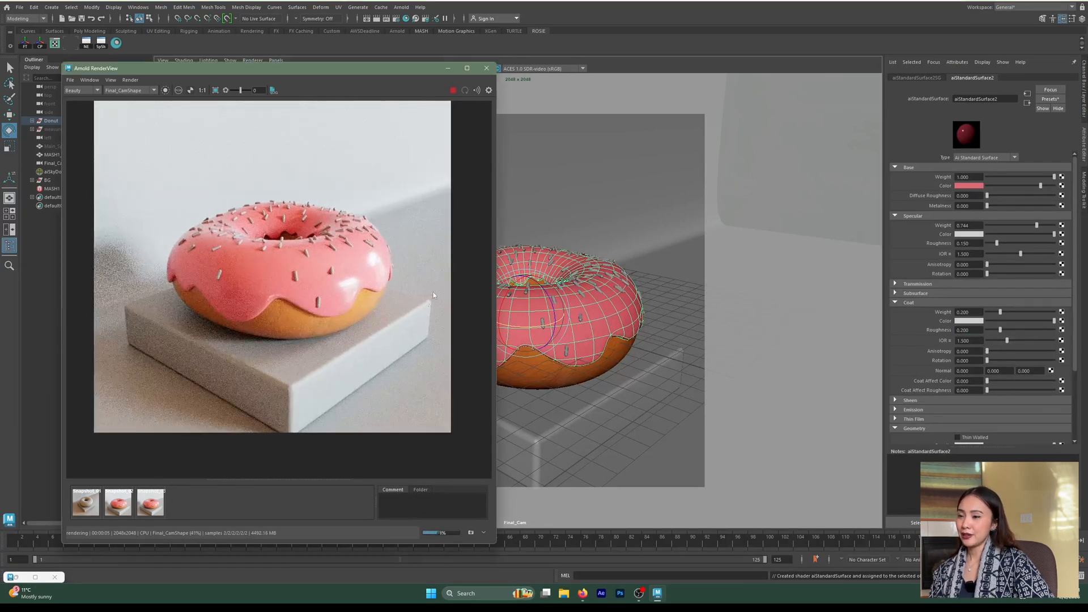
Select the sky dome light, restart the render and reframe the donut from a slightly higher angle.
{"action": "left_click", "coordinate": [817, 211]}
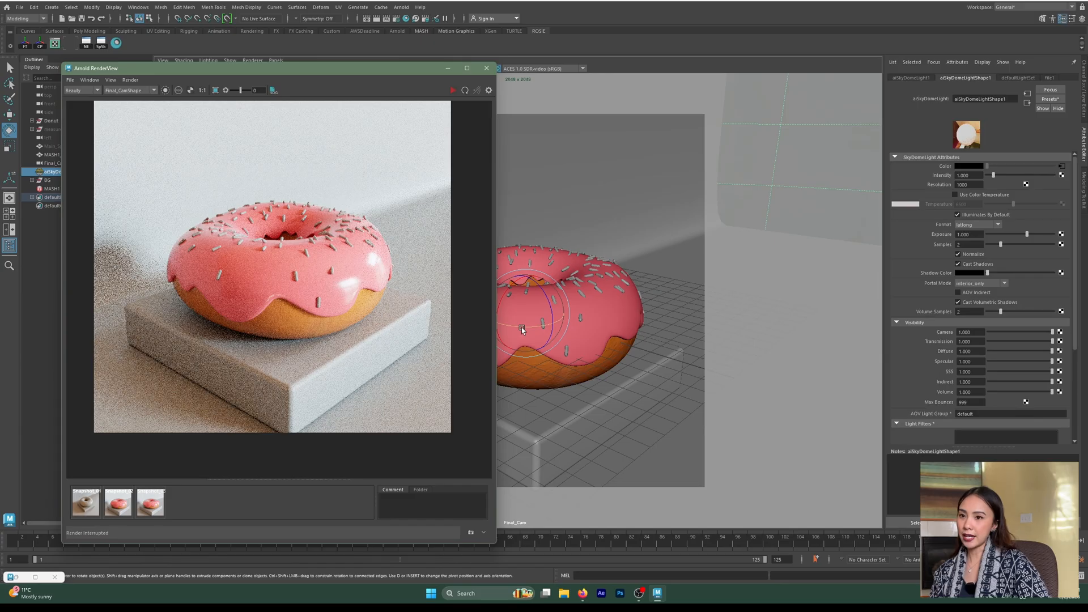
{"action": "left_click", "coordinate": [452, 90]}
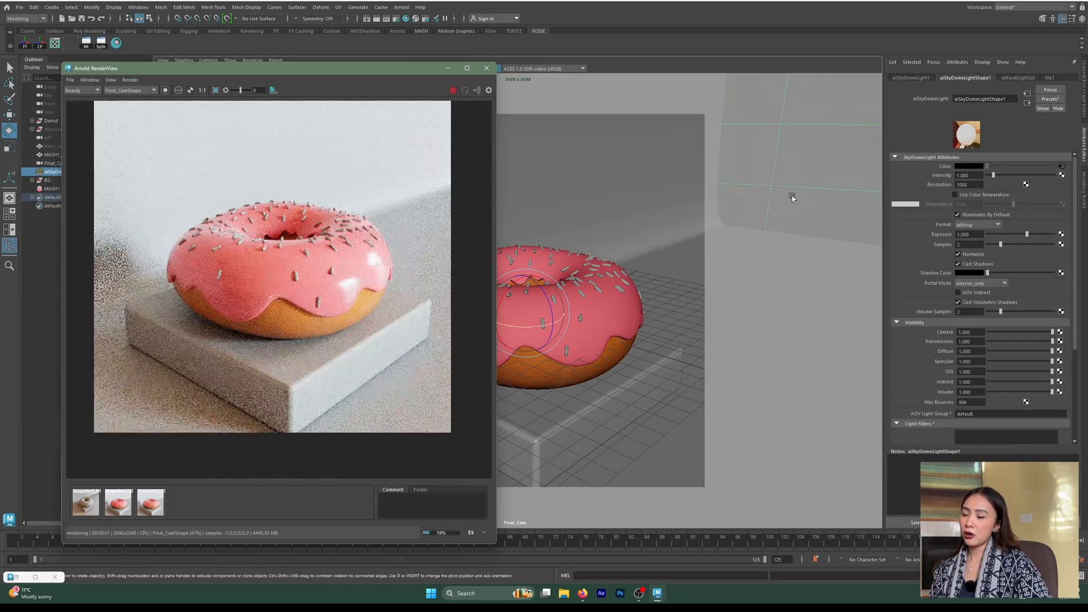
{"action": "left_click_drag", "start_coordinate": [509, 312], "coordinate": [514, 335]}
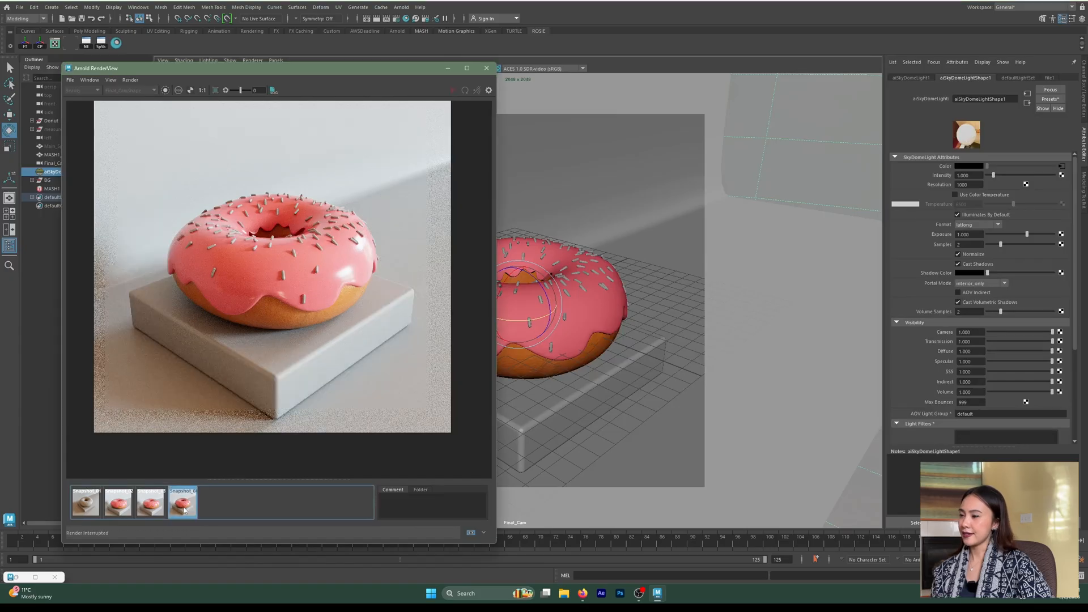
Compare the newest render snapshot with the earlier donut snapshots.
{"action": "left_click", "coordinate": [155, 508]}
{"action": "left_click", "coordinate": [183, 508]}
{"action": "left_click", "coordinate": [117, 506]}
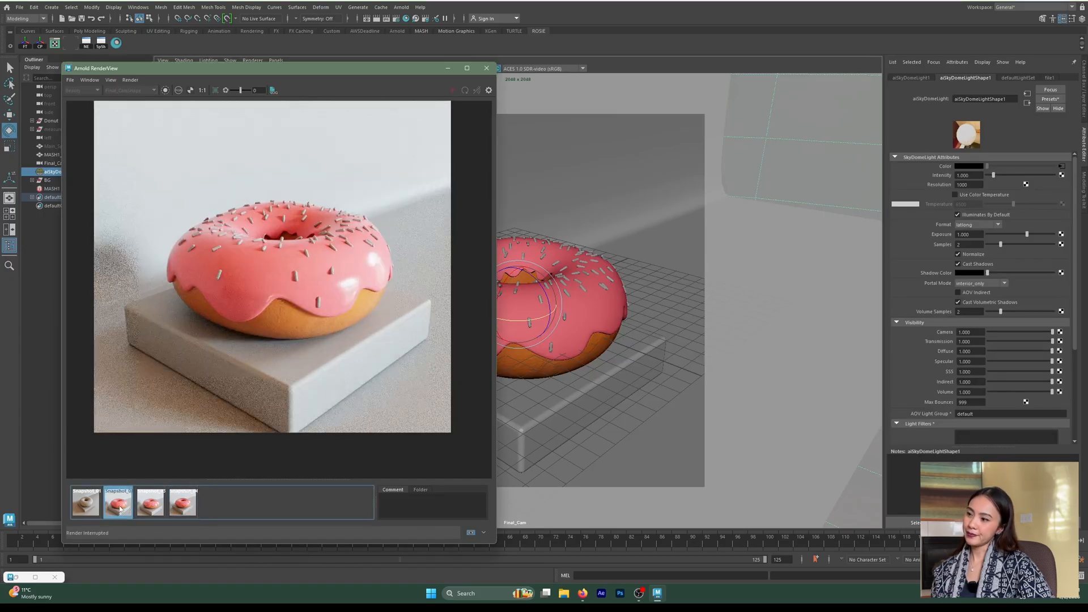
{"action": "left_click", "coordinate": [89, 506]}
{"action": "left_click", "coordinate": [183, 502]}
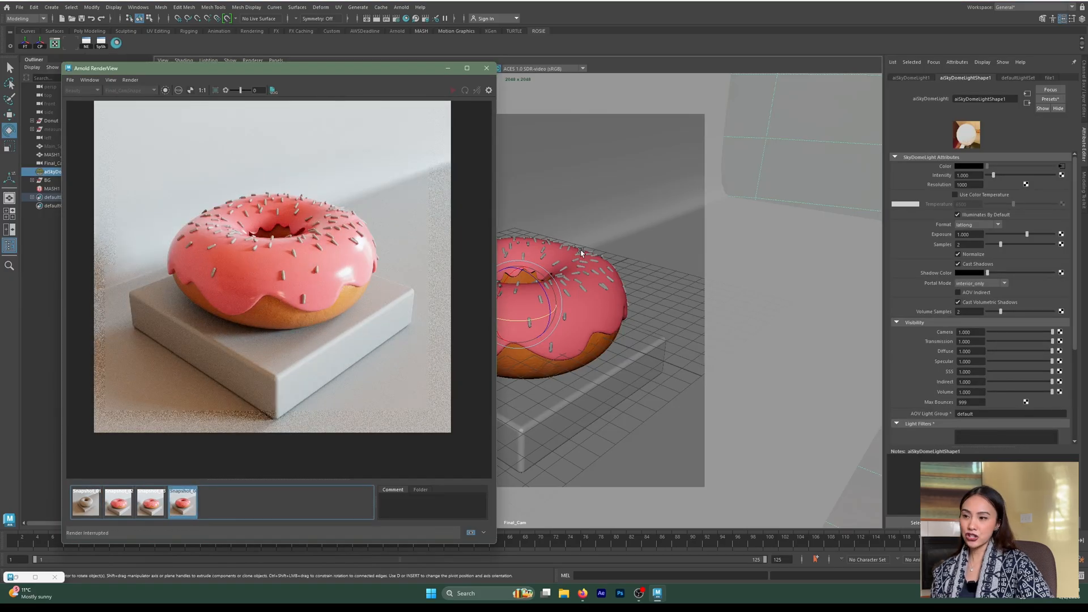
Select the MASH sprinkles and assign them a new Arnold aiStandardSurface material.
{"action": "left_click", "coordinate": [580, 252]}
{"action": "key", "text": "w"}
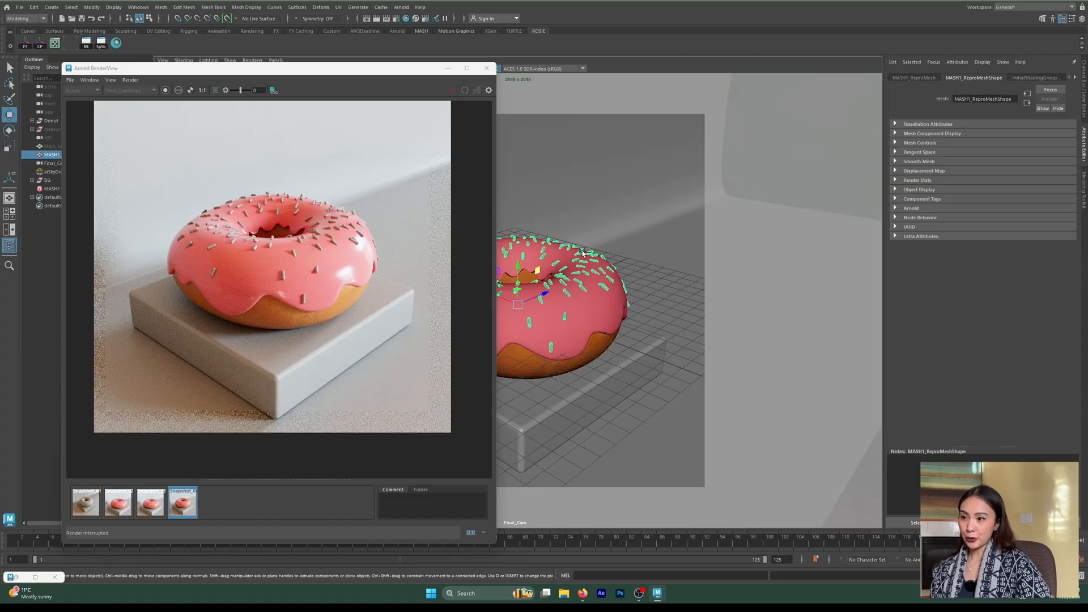
{"action": "left_click", "coordinate": [604, 242]}
{"action": "left_click", "coordinate": [578, 255]}
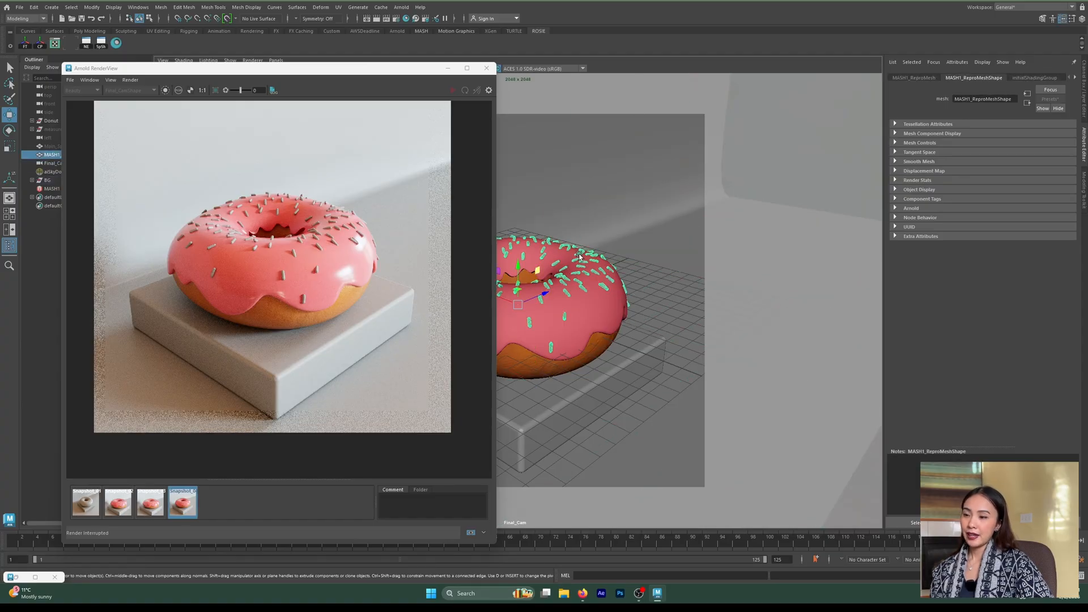
{"action": "right_click", "coordinate": [579, 256]}
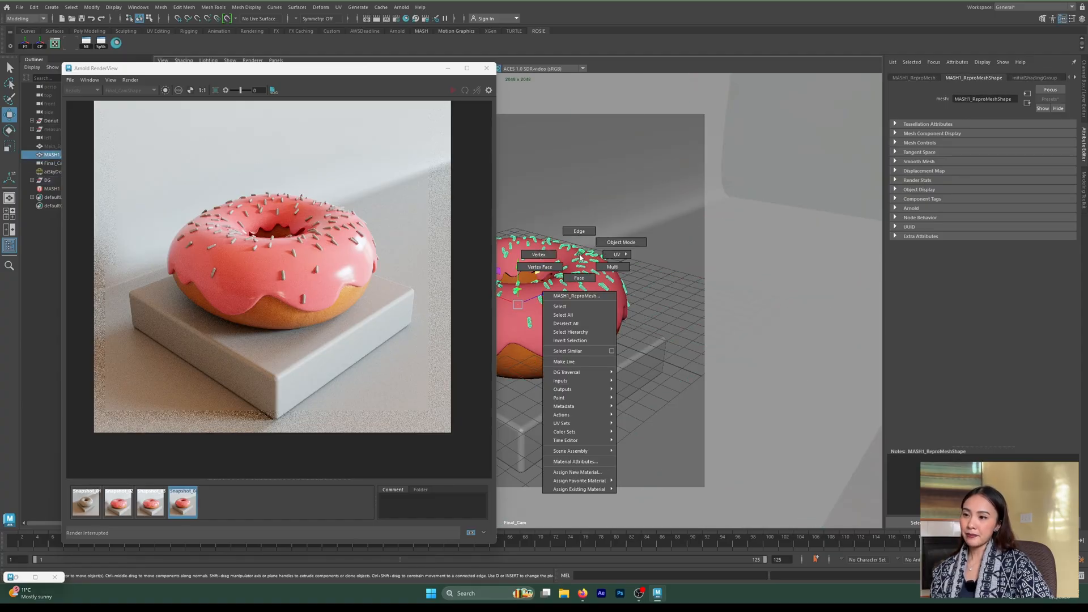
{"action": "left_click", "coordinate": [578, 473]}
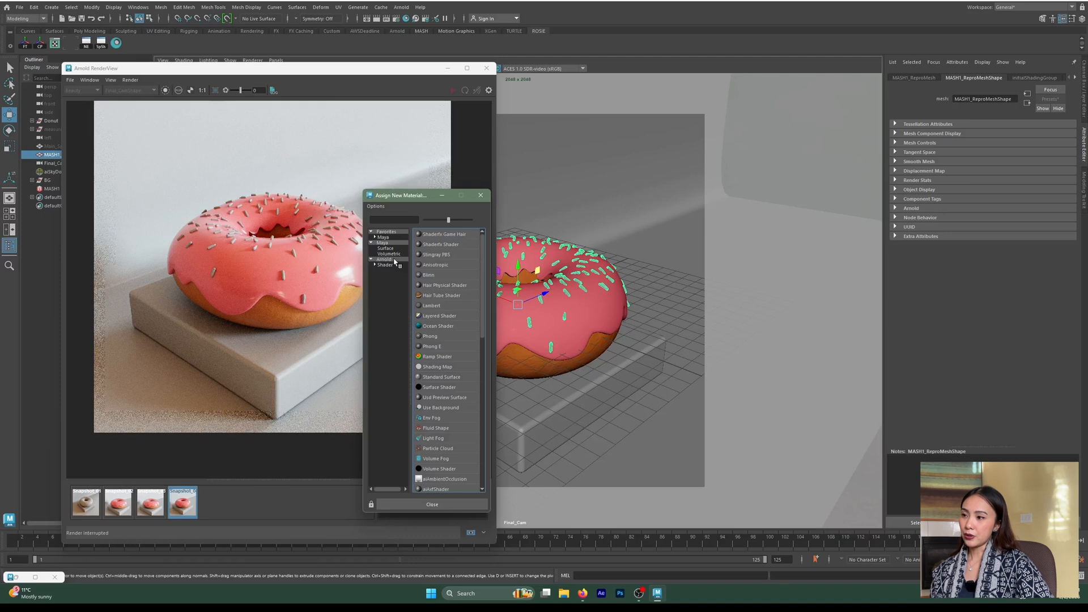
{"action": "left_click", "coordinate": [395, 261]}
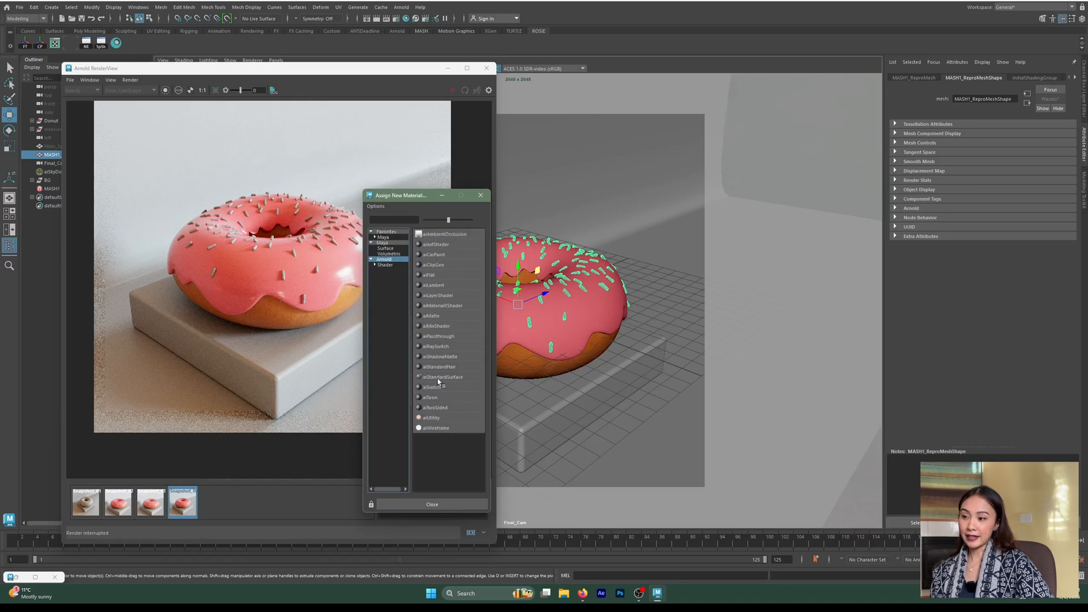
{"action": "left_click", "coordinate": [438, 379]}
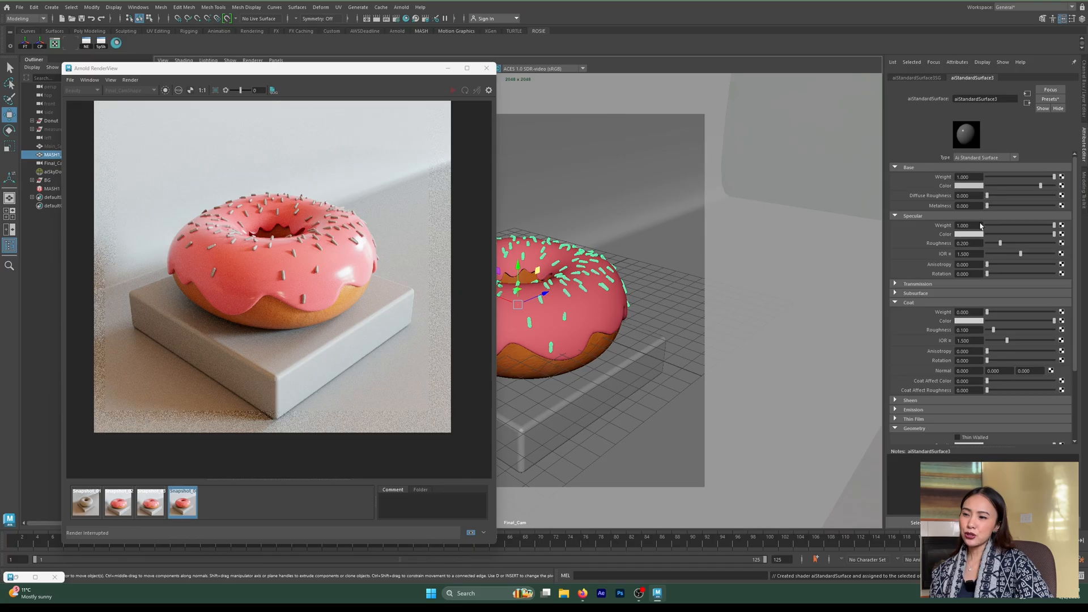
Browse the Arnold material presets and replace the sprinkle material's settings with the Gold preset.
{"action": "left_click", "coordinate": [1054, 101]}
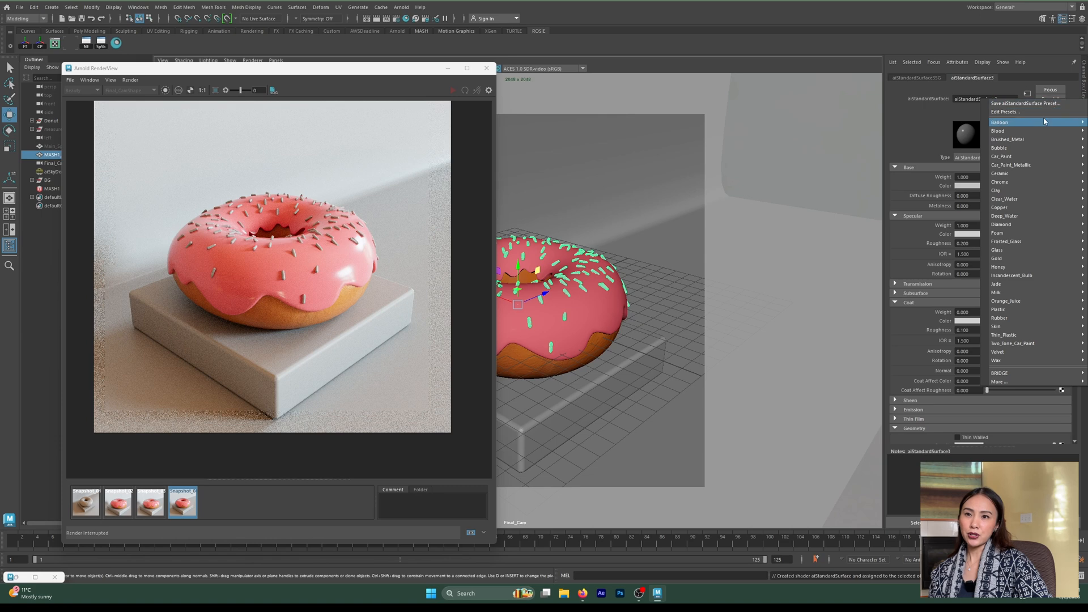
{"action": "mouse_move", "coordinate": [1041, 121]}
{"action": "mouse_move", "coordinate": [1035, 151]}
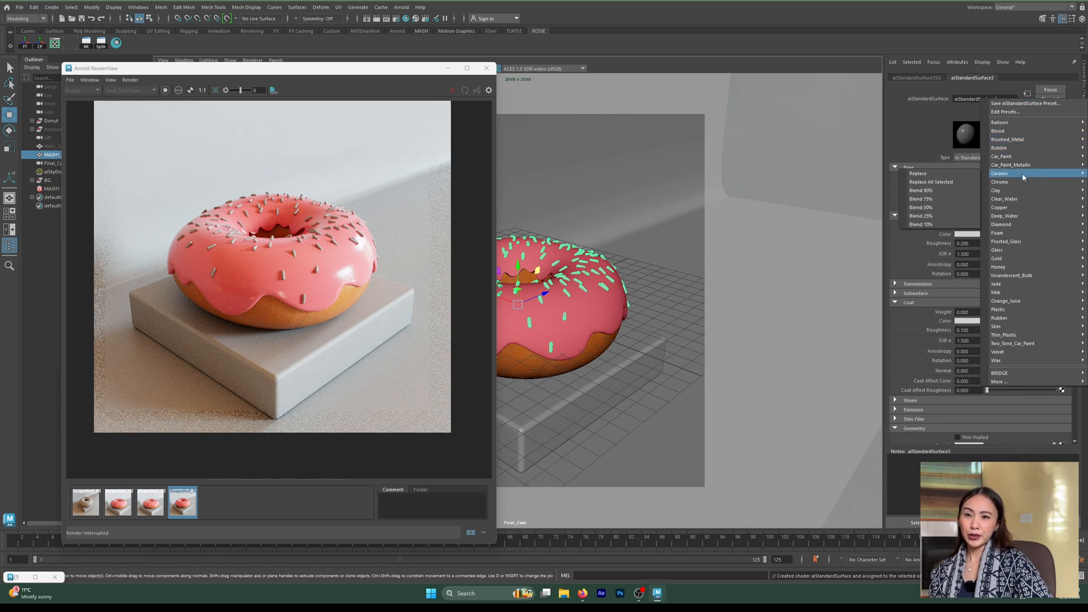
{"action": "mouse_move", "coordinate": [1019, 229]}
{"action": "mouse_move", "coordinate": [998, 264]}
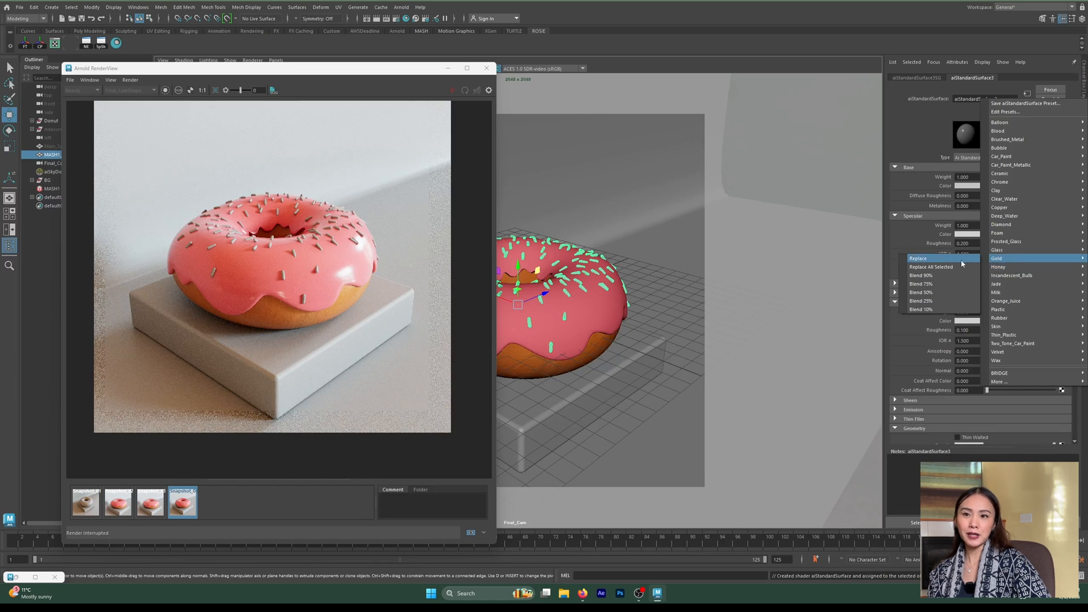
{"action": "left_click", "coordinate": [921, 259]}
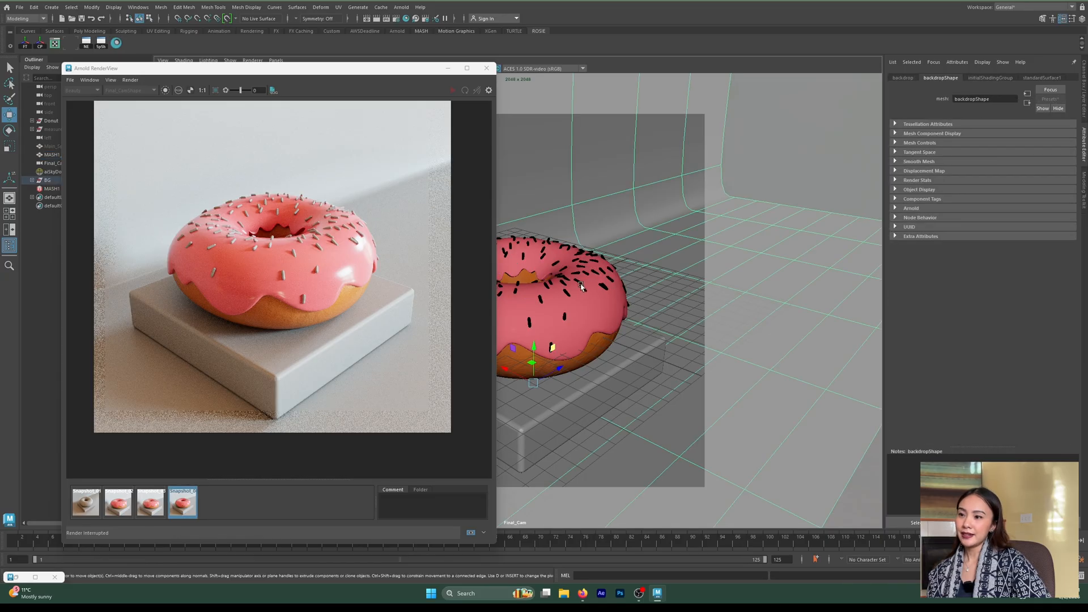
Restart the Arnold render and reframe the image to check the gold sprinkles on the donut.
{"action": "left_click", "coordinate": [687, 190]}
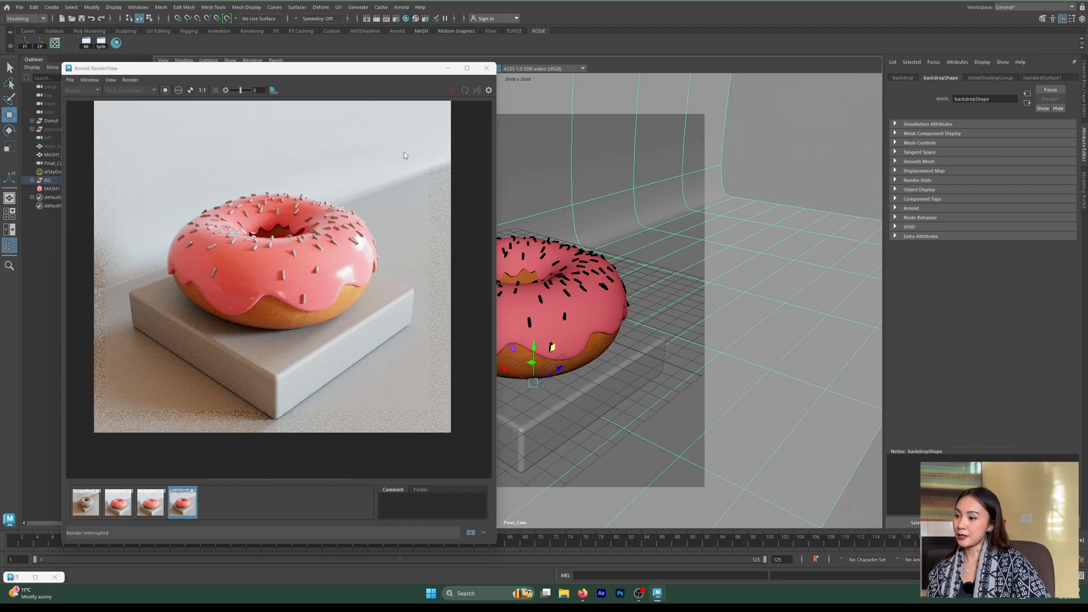
{"action": "left_click", "coordinate": [471, 533]}
{"action": "left_click", "coordinate": [450, 91]}
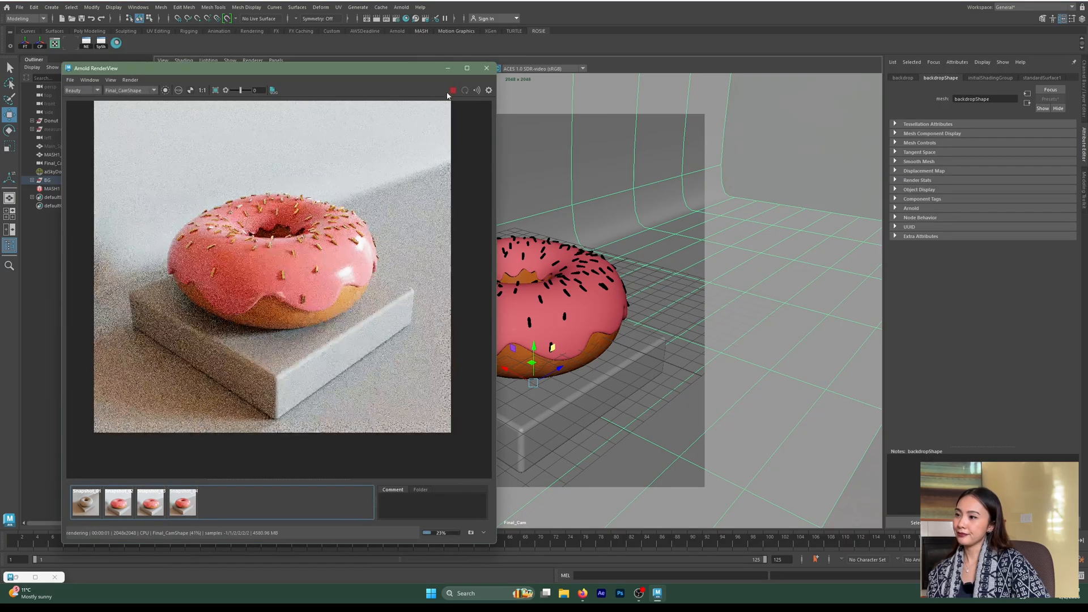
{"action": "scroll", "coordinate": [239, 225], "scroll_direction": "up", "scroll_amount": 2}
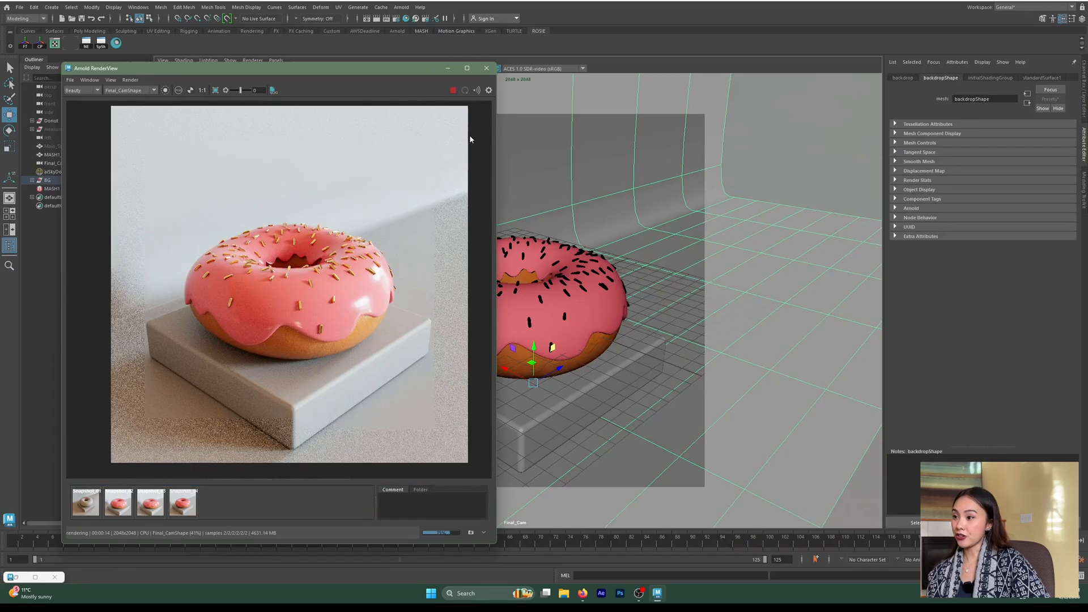
Stop the render, select the platform under the donut and assign it a new aiStandardSurface material.
{"action": "left_click", "coordinate": [636, 360]}
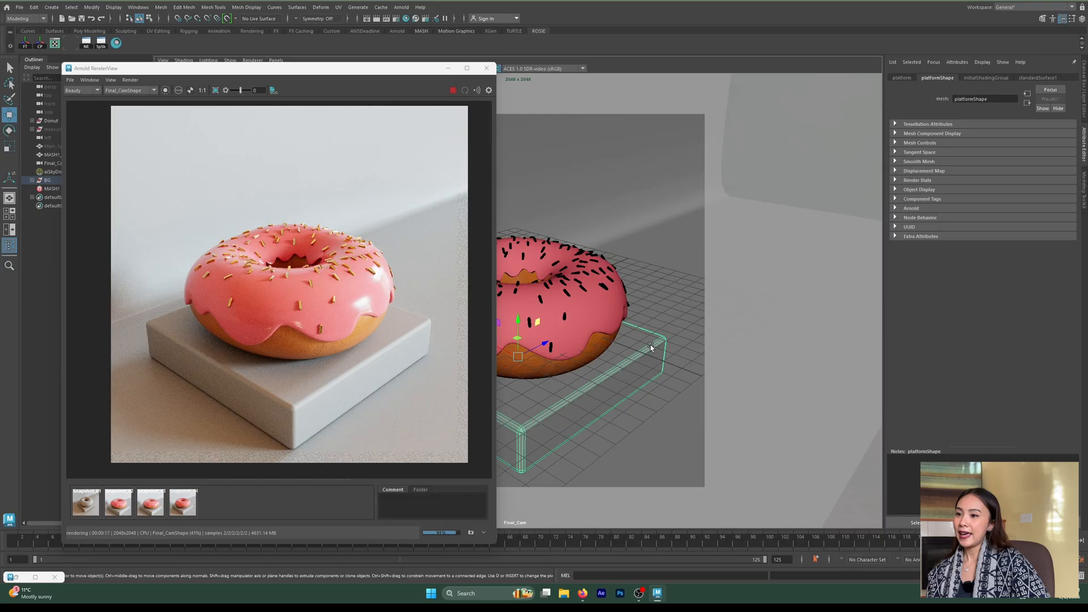
{"action": "left_click", "coordinate": [666, 309]}
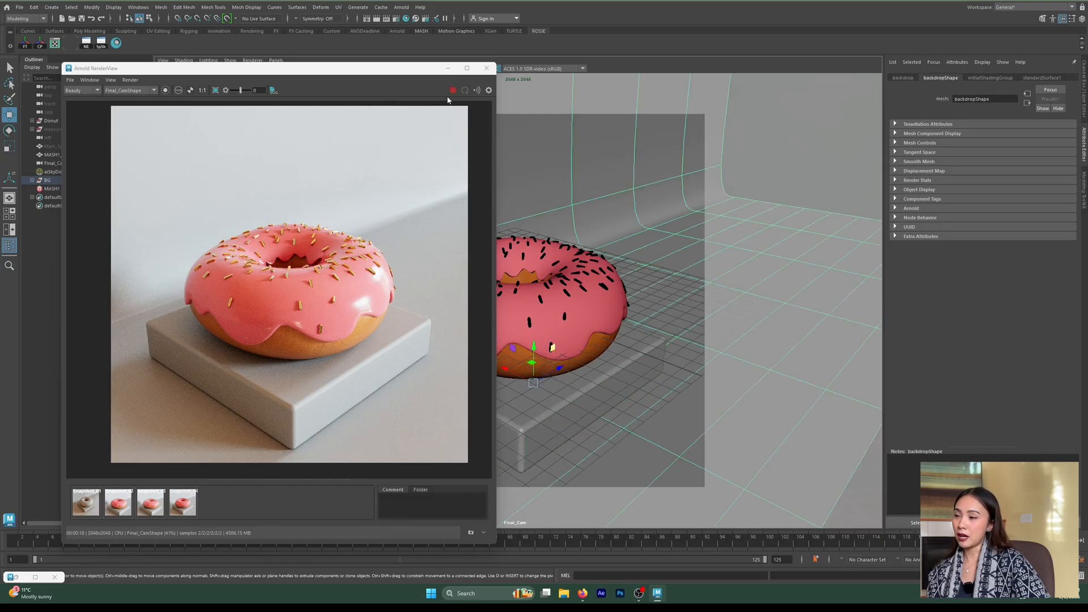
{"action": "left_click", "coordinate": [608, 374]}
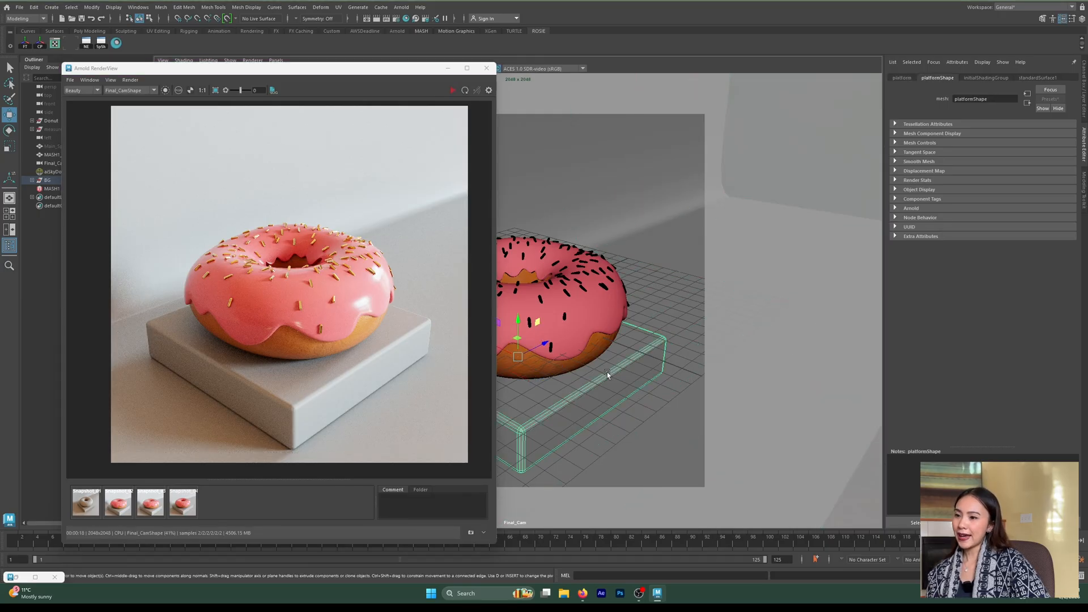
{"action": "right_click", "coordinate": [607, 374]}
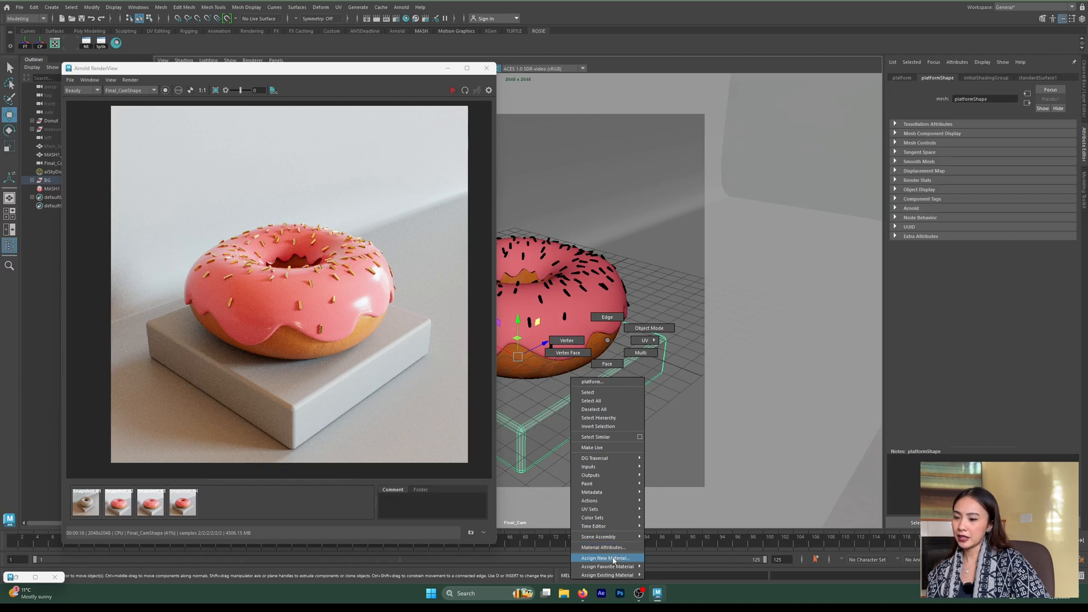
{"action": "left_click", "coordinate": [604, 558]}
{"action": "left_click", "coordinate": [385, 260]}
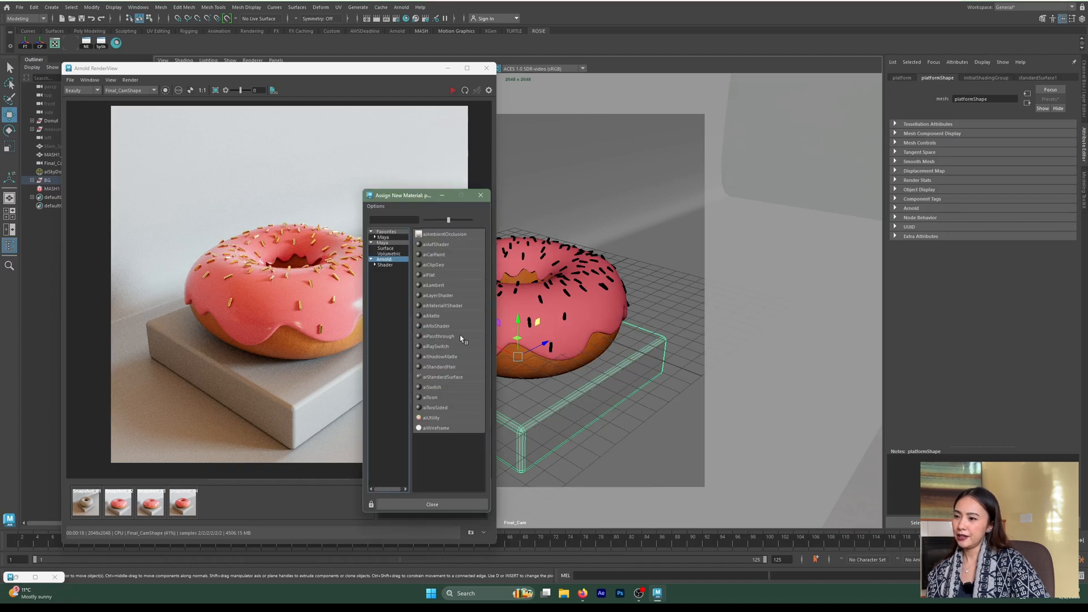
{"action": "left_click", "coordinate": [448, 378]}
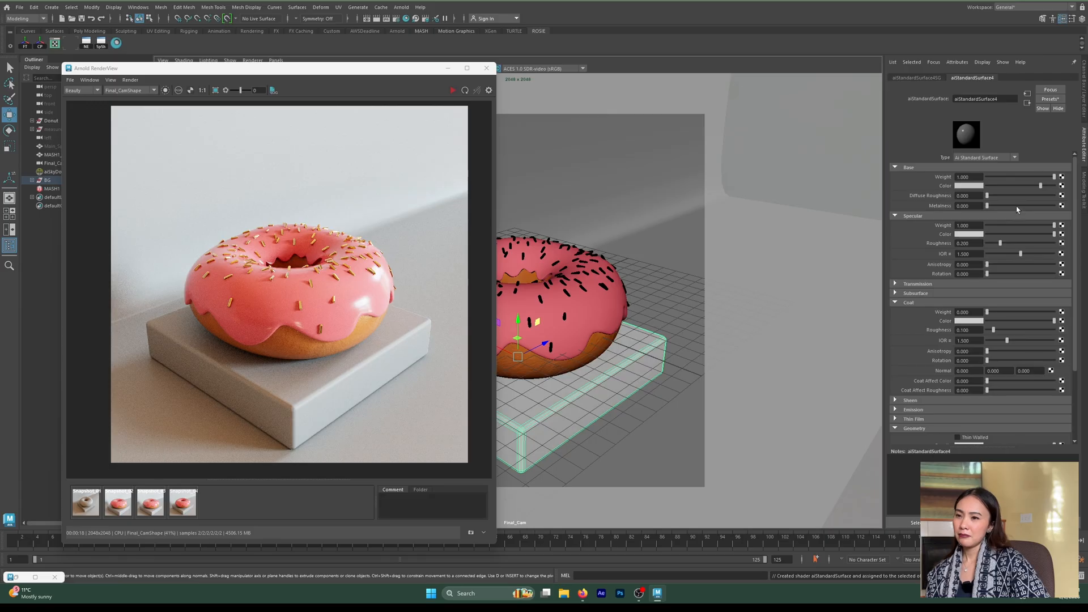
Try a dark, saturated teal as the base colour of the platform material.
{"action": "left_click", "coordinate": [982, 188]}
{"action": "left_click_drag", "start_coordinate": [966, 219], "coordinate": [992, 219]}
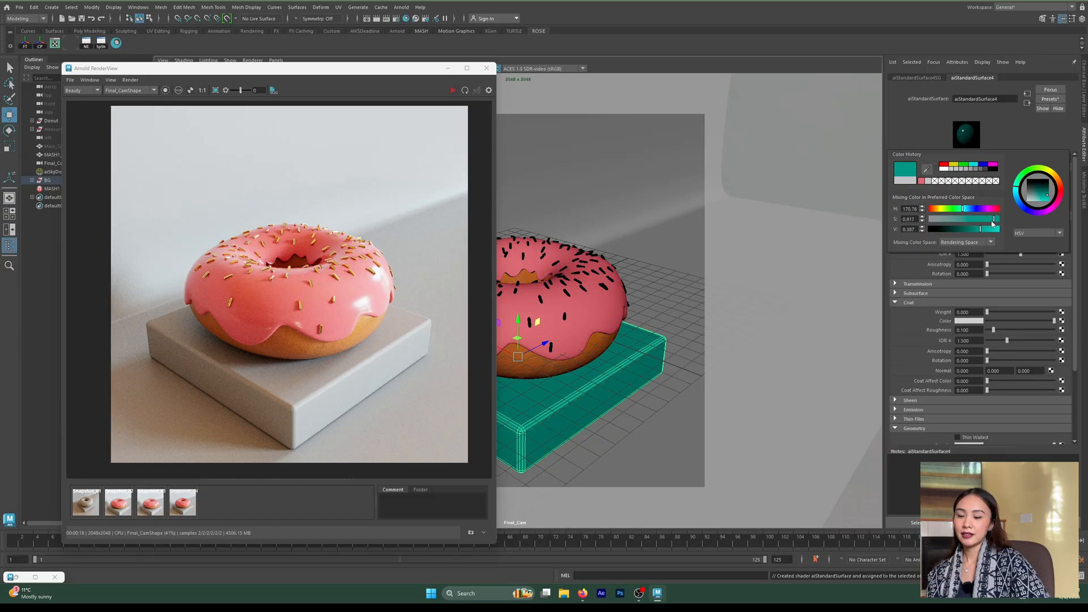
{"action": "left_click", "coordinate": [974, 229]}
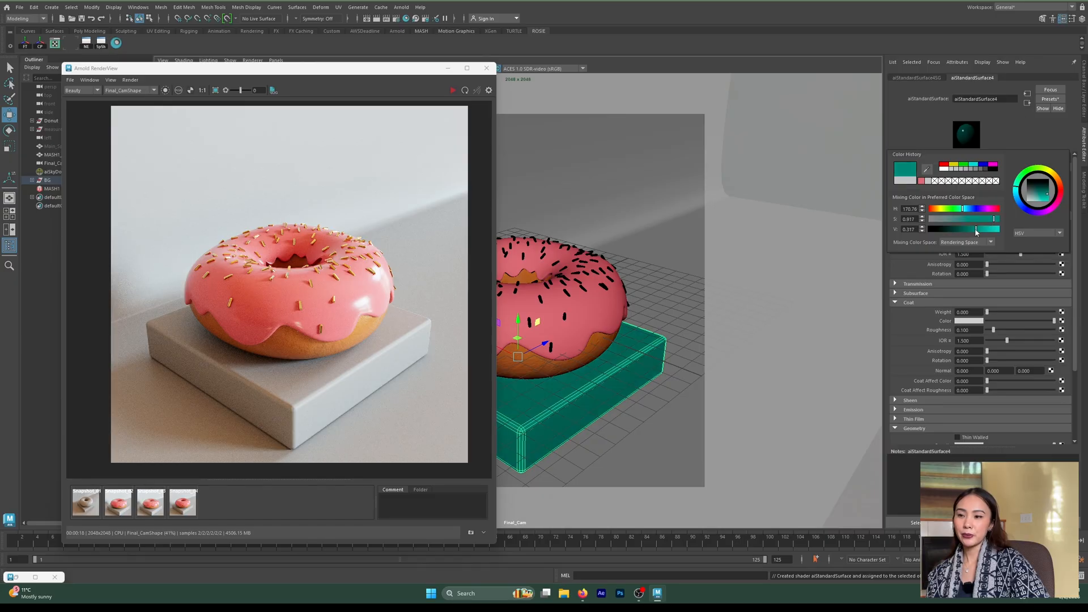
{"action": "left_click_drag", "start_coordinate": [974, 229], "coordinate": [971, 230]}
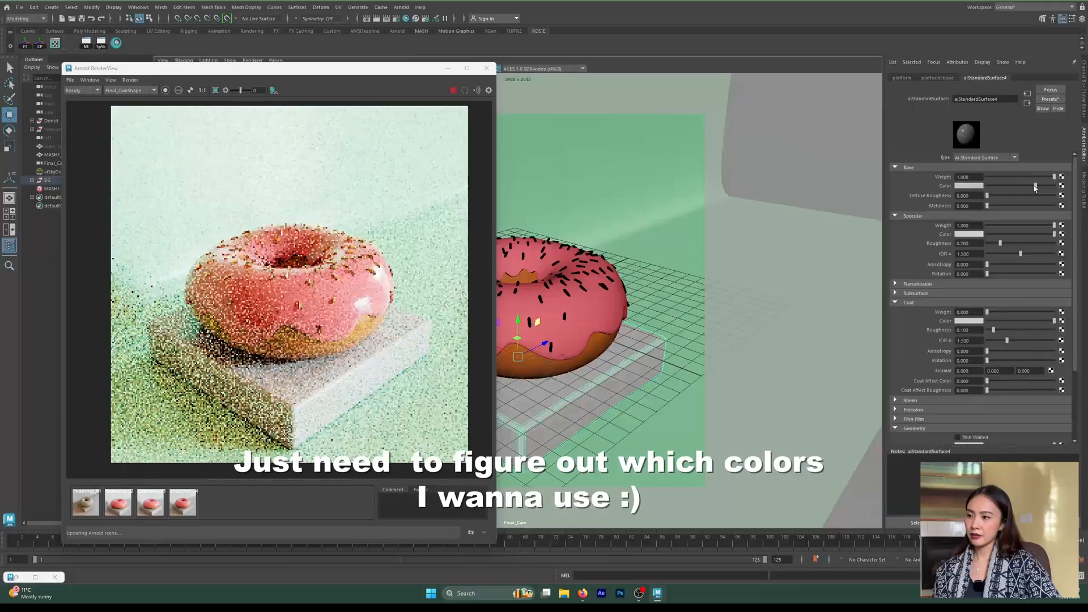
Try a bright orange base colour on the platform material with hue 11.536, saturation 0.917 and value 0.8.
{"action": "left_click", "coordinate": [968, 186]}
{"action": "left_click", "coordinate": [936, 179]}
{"action": "left_click_drag", "start_coordinate": [959, 217], "coordinate": [919, 208]}
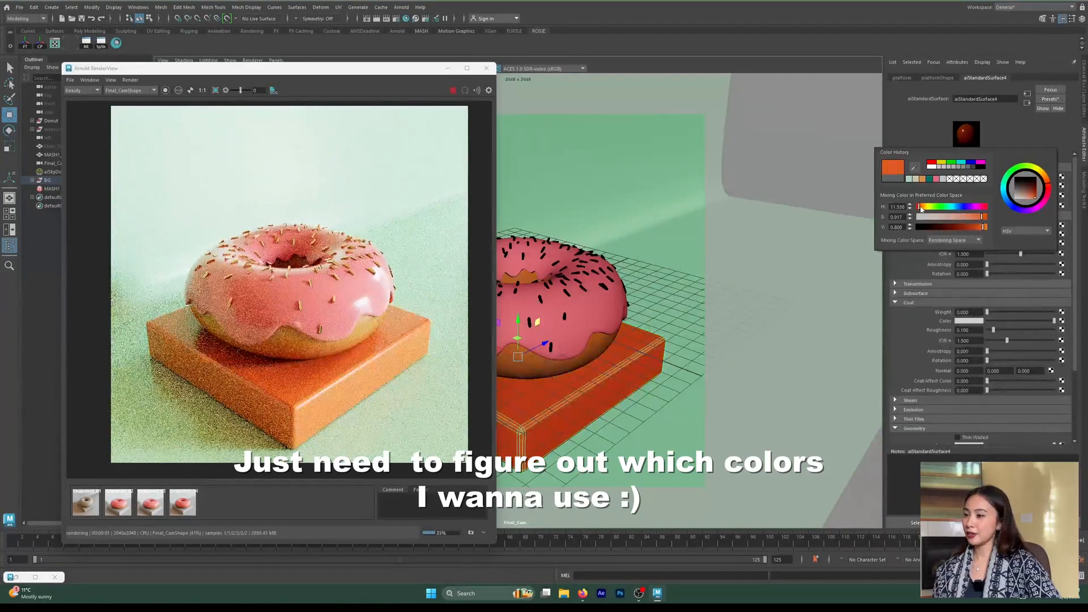
Tone down the green backdrop material with base weight 0.692, specular weight 0.212, roughness 0.237 and a slightly darker base colour.
{"action": "left_click", "coordinate": [748, 249]}
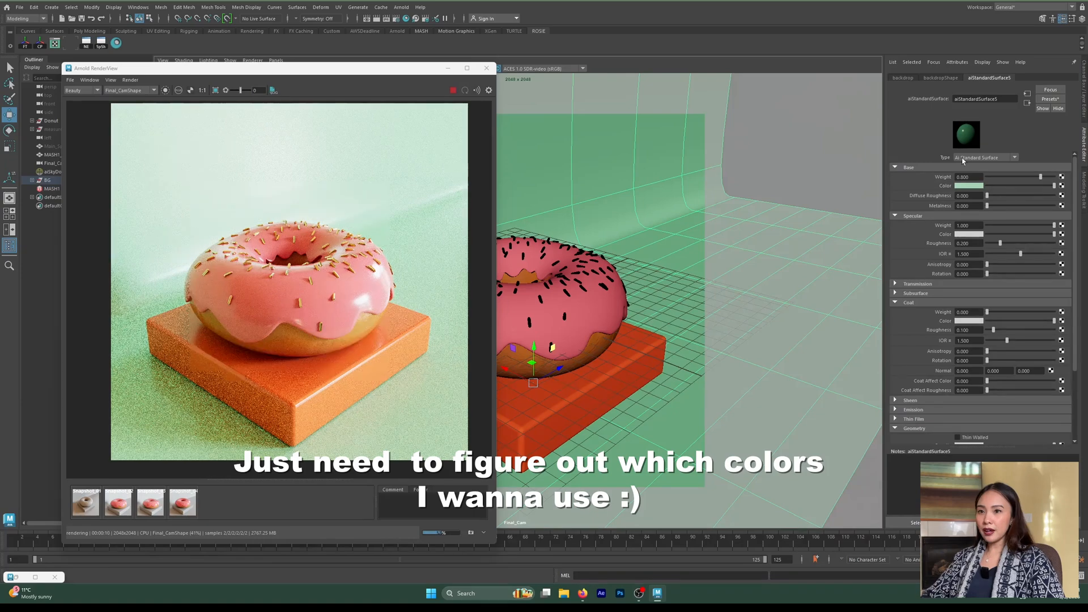
{"action": "left_click", "coordinate": [568, 348]}
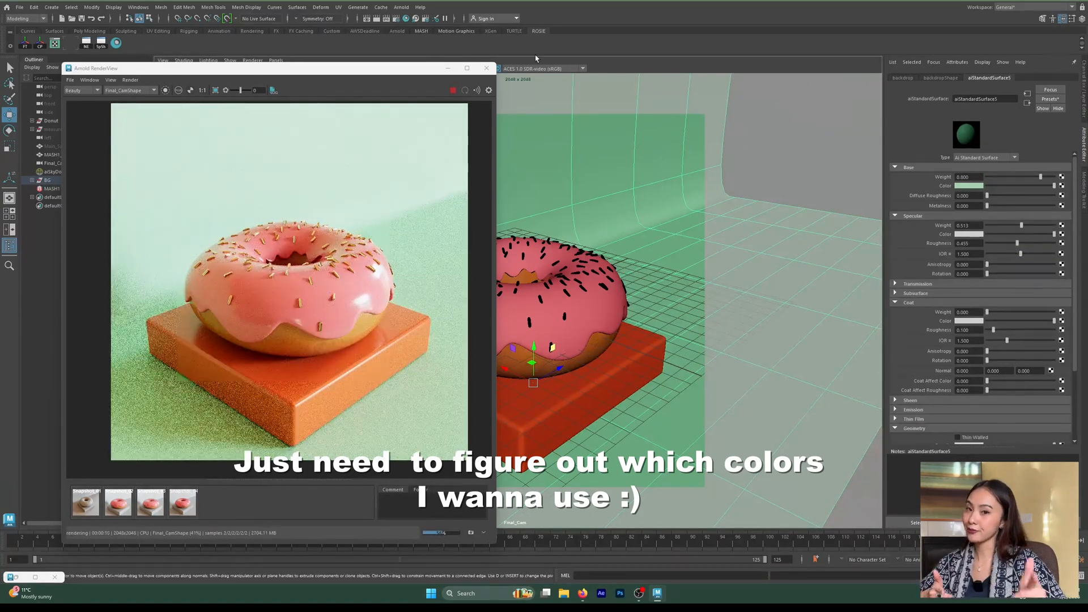
{"action": "left_click_drag", "start_coordinate": [1054, 186], "coordinate": [1034, 191]}
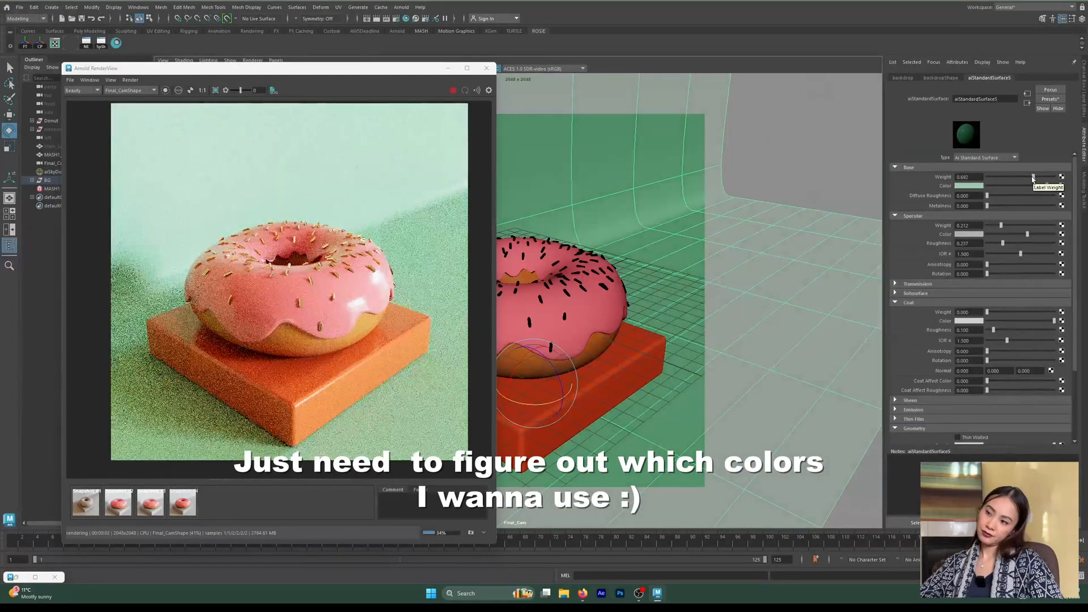
Rotate the backdrop slightly, reframe the donut through the final camera and refresh the render.
{"action": "mouse_move", "coordinate": [553, 401]}
{"action": "left_mouse_down"}
{"action": "mouse_move", "coordinate": [522, 411]}
{"action": "mouse_move", "coordinate": [569, 396]}
{"action": "mouse_move", "coordinate": [554, 399]}
{"action": "left_mouse_up"}
{"action": "left_click_drag", "start_coordinate": [681, 338], "coordinate": [656, 311], "text": "alt"}
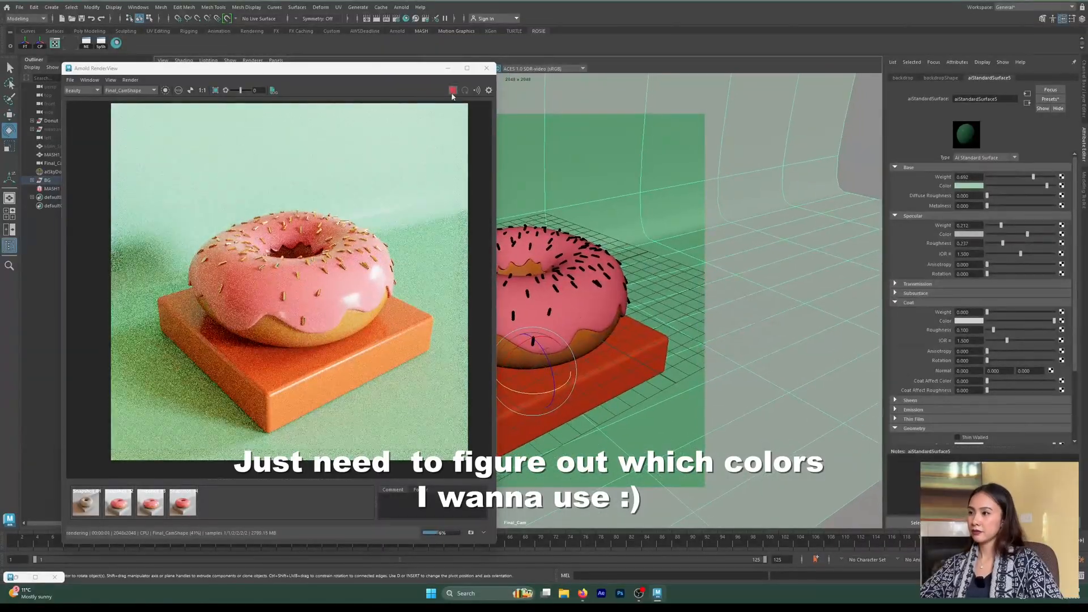
{"action": "left_click", "coordinate": [550, 312]}
{"action": "left_click", "coordinate": [453, 91]}
Recolour the platform material blue-grey and the icing material deep pinkish red, and stop the render.
{"action": "left_click", "coordinate": [629, 363]}
{"action": "left_click", "coordinate": [974, 187]}
{"action": "left_click_drag", "start_coordinate": [928, 213], "coordinate": [969, 213]}
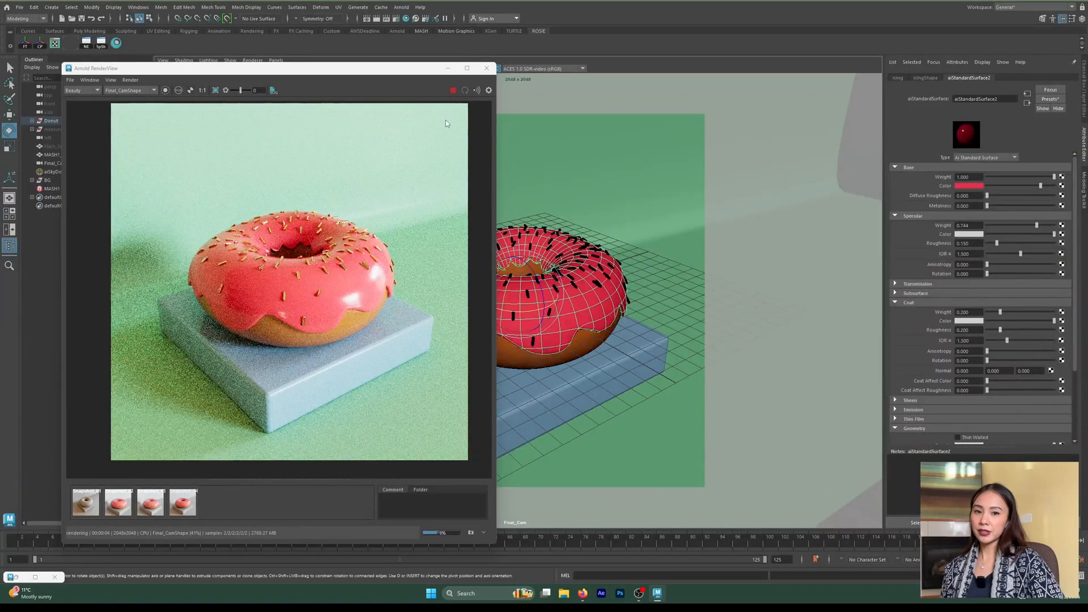
{"action": "left_click", "coordinate": [453, 91]}
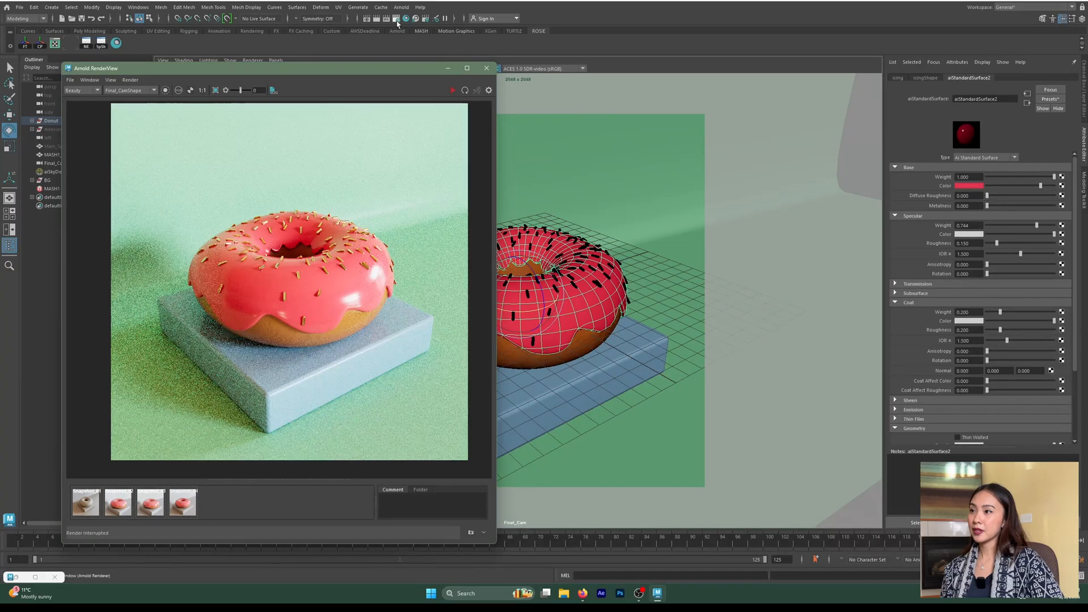
In the Arnold render settings, set the Camera (AA), Diffuse and Specular samples to 4 each.
{"action": "left_click", "coordinate": [396, 20]}
{"action": "double_click", "coordinate": [753, 181]}
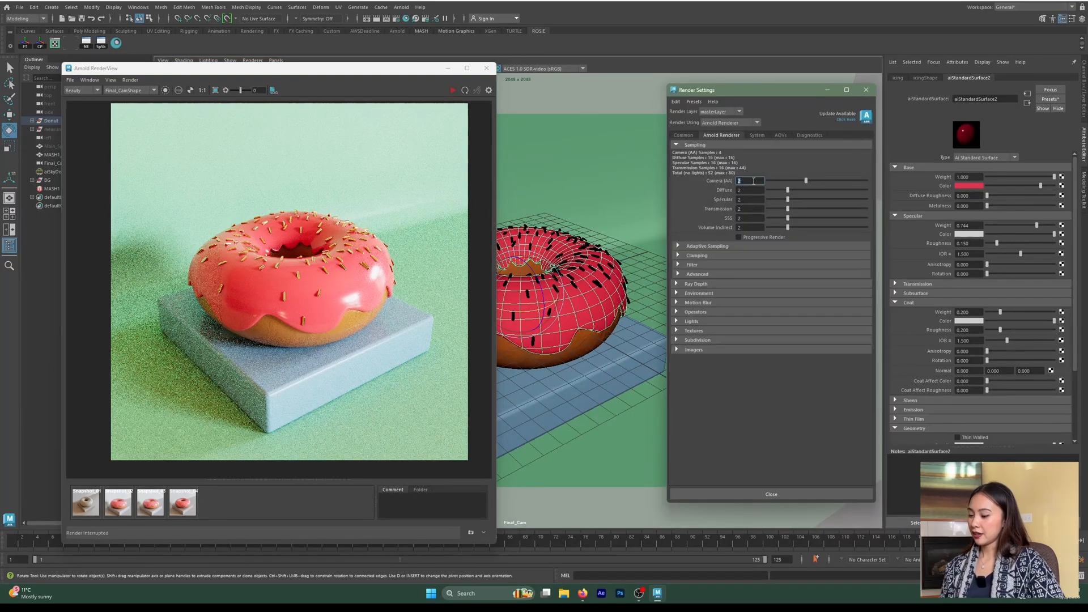
{"action": "double_click", "coordinate": [752, 190]}
{"action": "double_click", "coordinate": [745, 200]}
{"action": "double_click", "coordinate": [759, 181]}
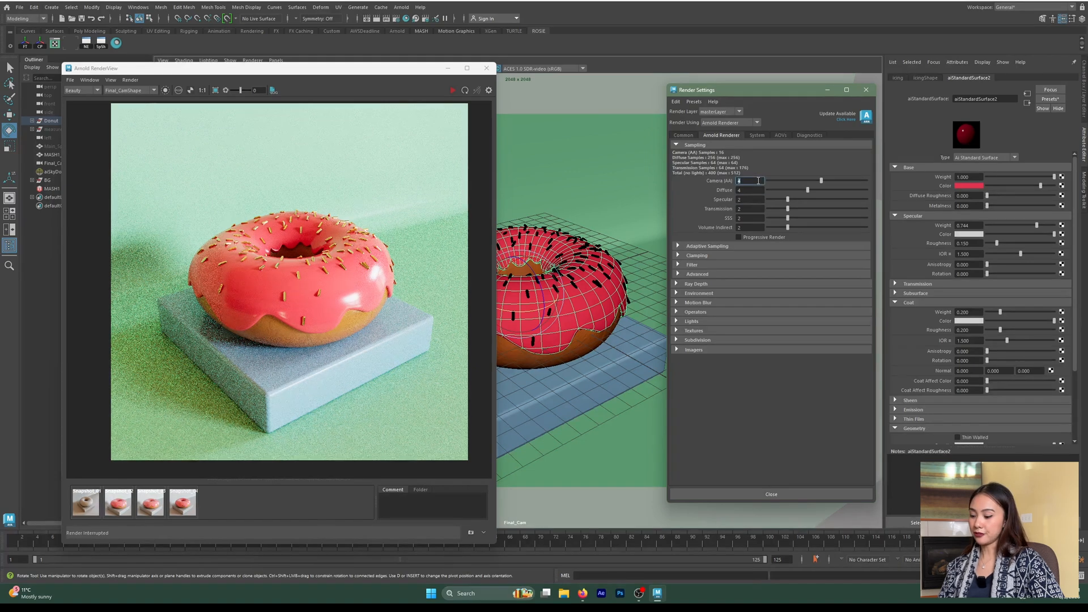
{"action": "double_click", "coordinate": [743, 200]}
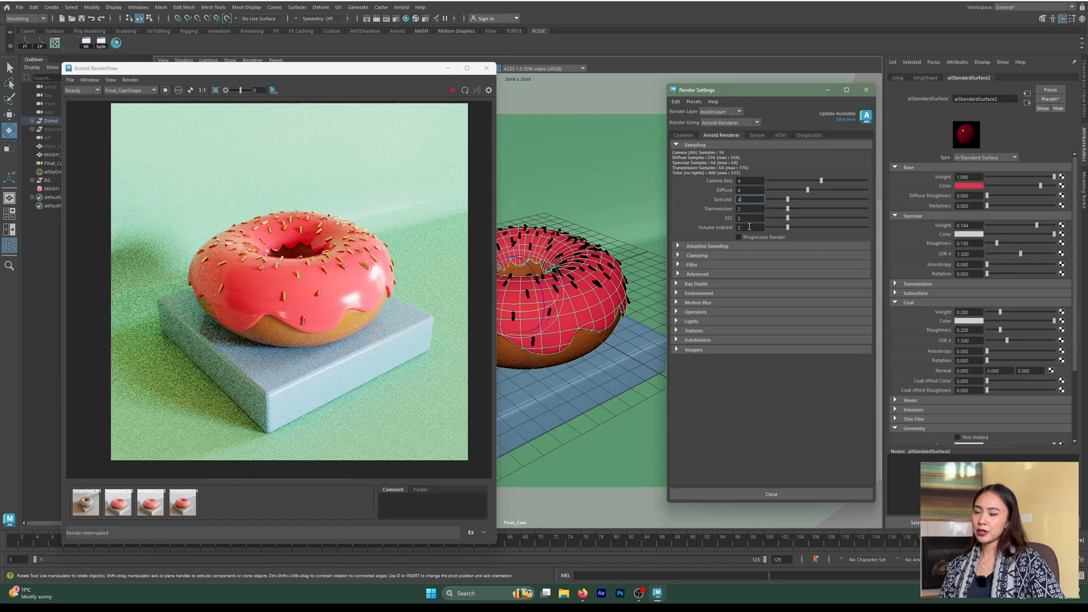
Set the SSS and Volume Indirect samples to 0.
{"action": "double_click", "coordinate": [745, 219]}
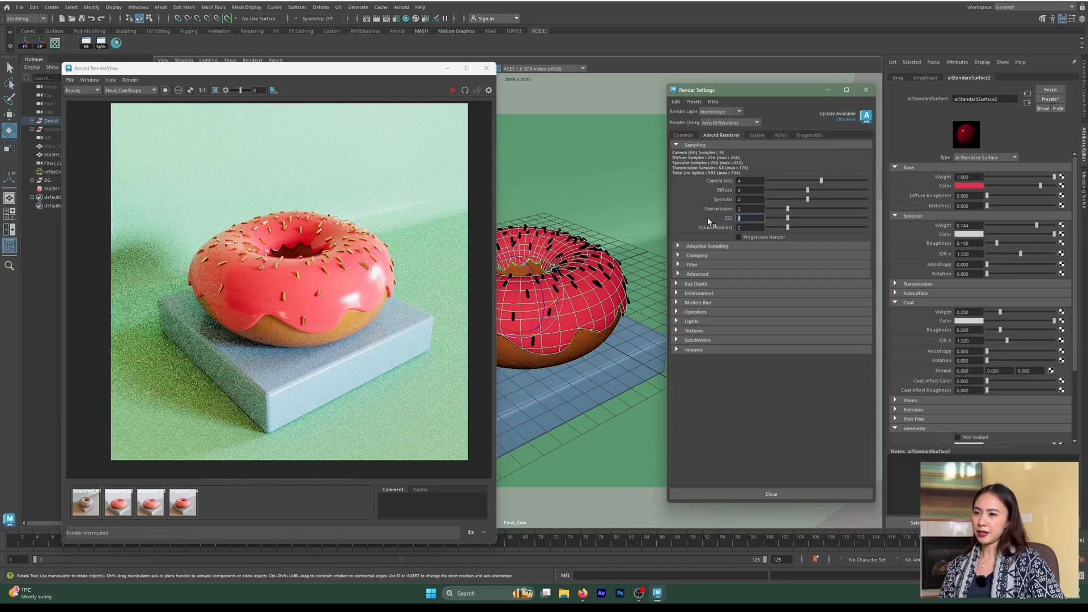
{"action": "type", "text": "0"}
{"action": "key", "text": "Return"}
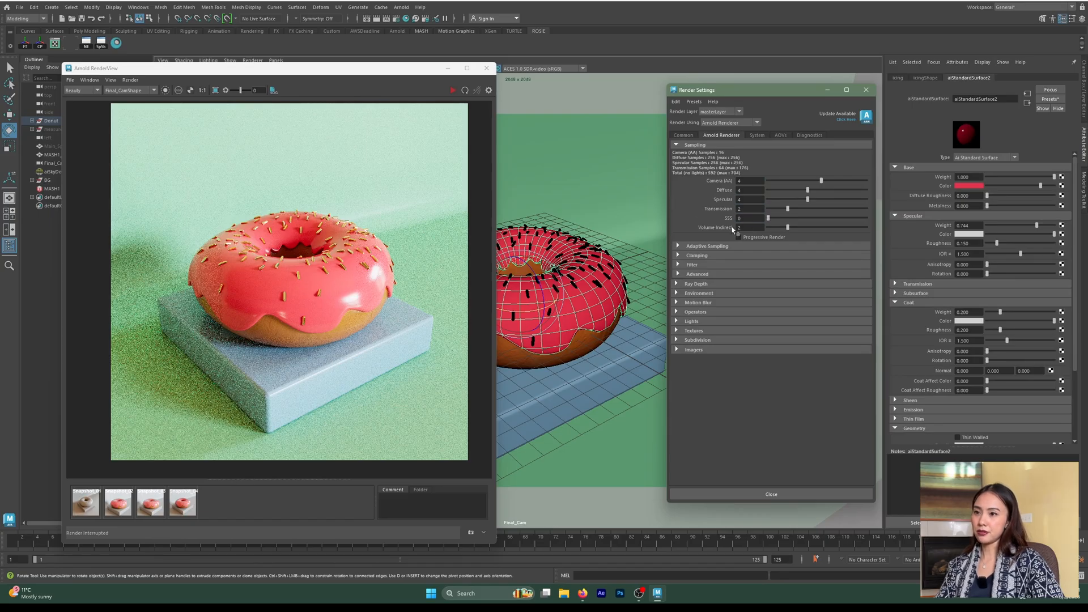
{"action": "double_click", "coordinate": [753, 226]}
{"action": "type", "text": "0"}
{"action": "key", "text": "Return"}
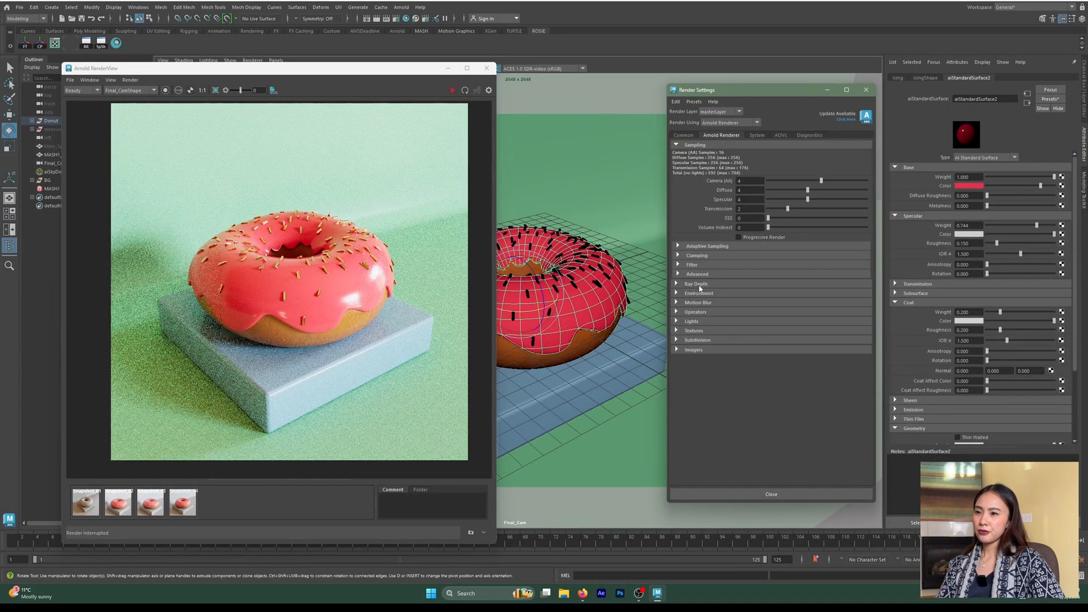
Set the Diffuse and Specular ray depth to 2 each.
{"action": "left_click", "coordinate": [697, 284]}
{"action": "double_click", "coordinate": [745, 304]}
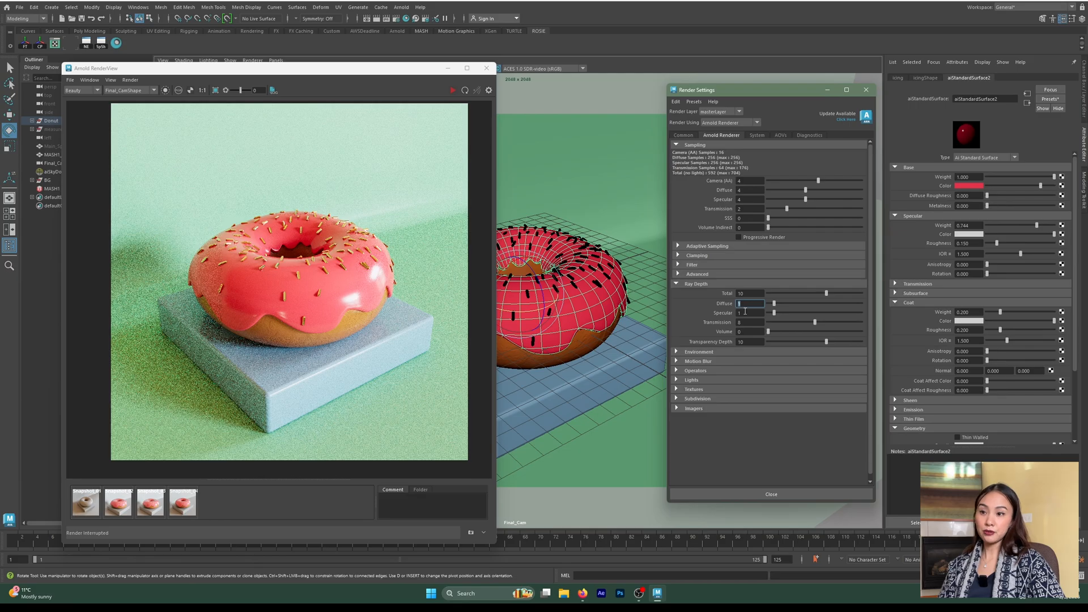
{"action": "double_click", "coordinate": [746, 313]}
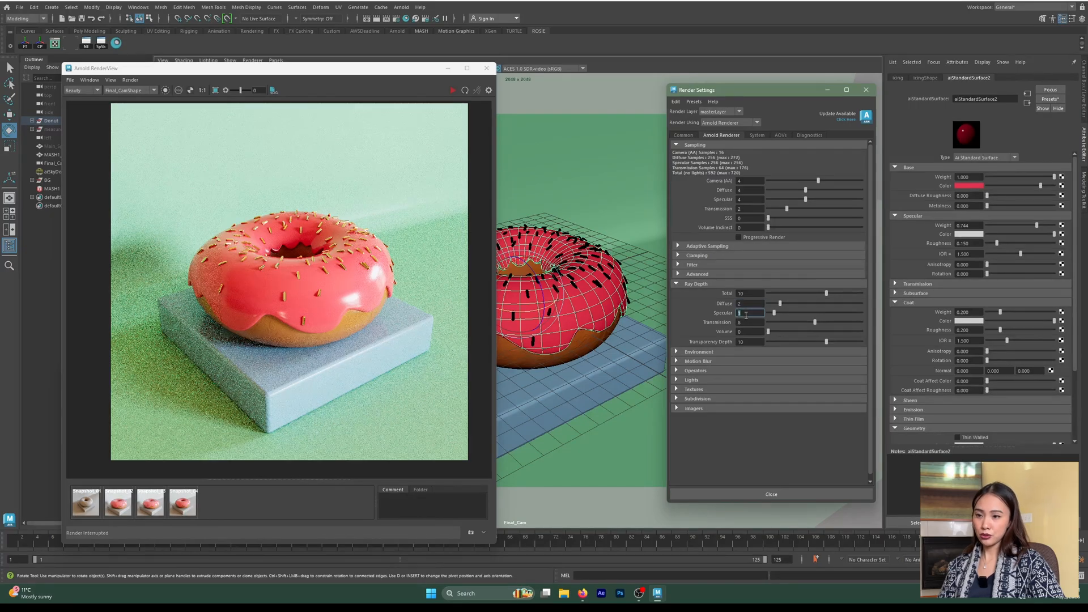
{"action": "key", "text": "Return"}
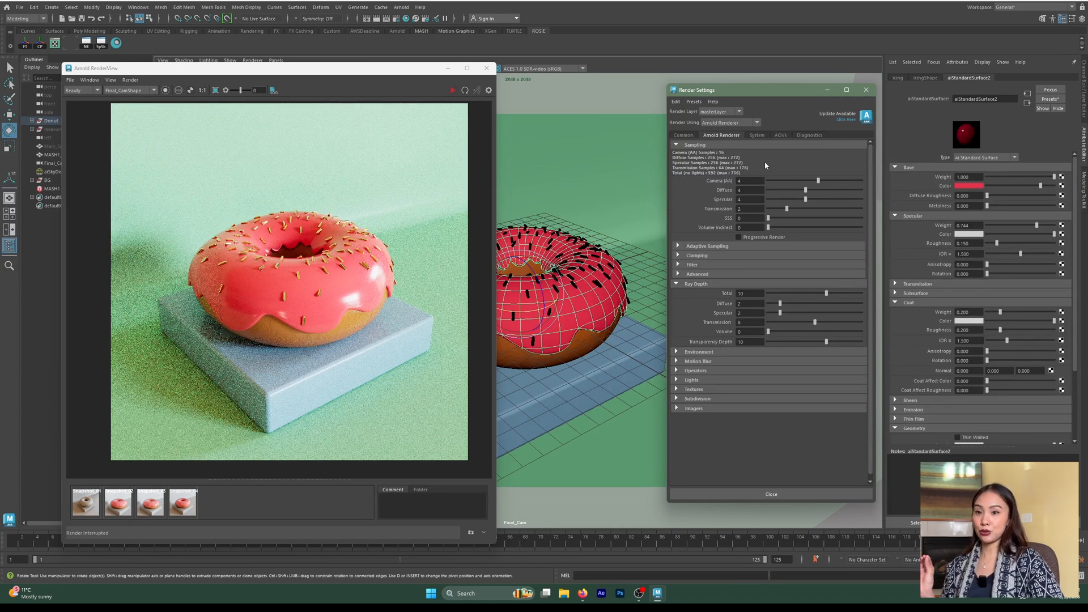
Review the common file output settings, close the render settings and restart the render.
{"action": "left_click", "coordinate": [682, 136]}
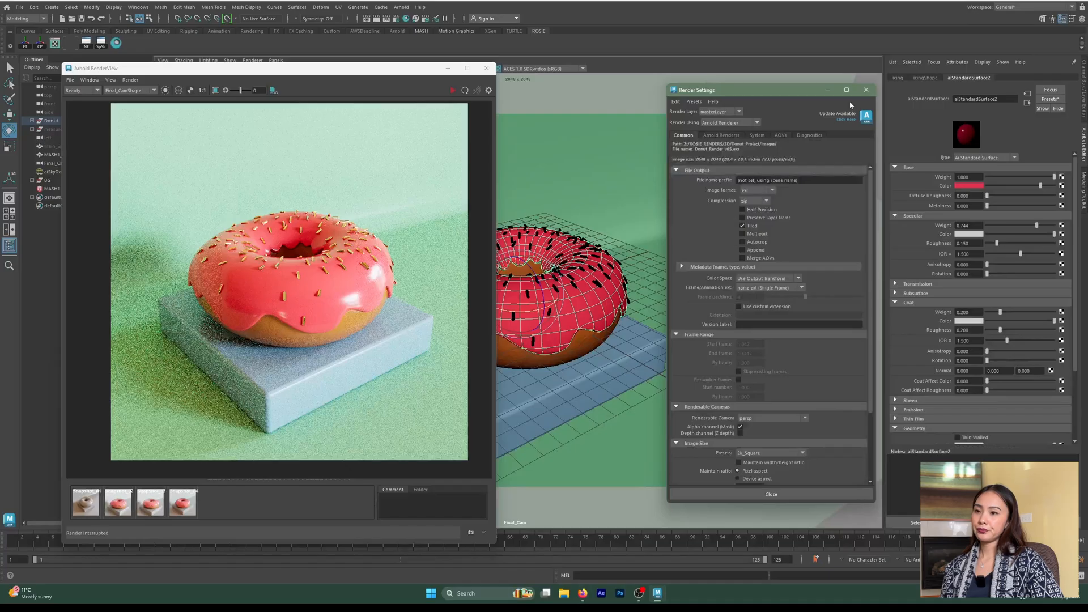
{"action": "left_click", "coordinate": [866, 90]}
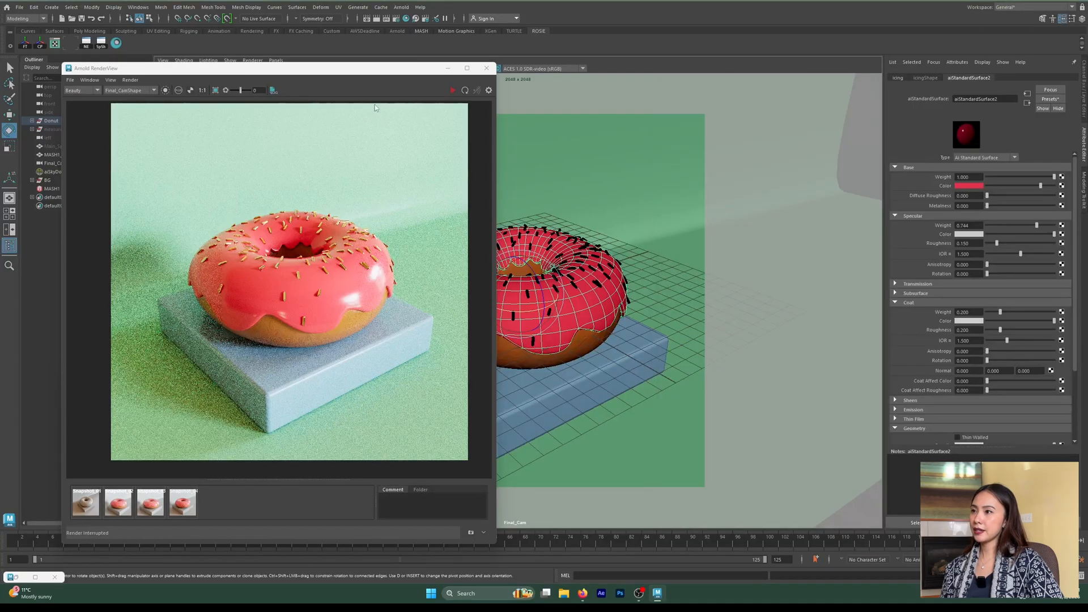
{"action": "left_click", "coordinate": [453, 91]}
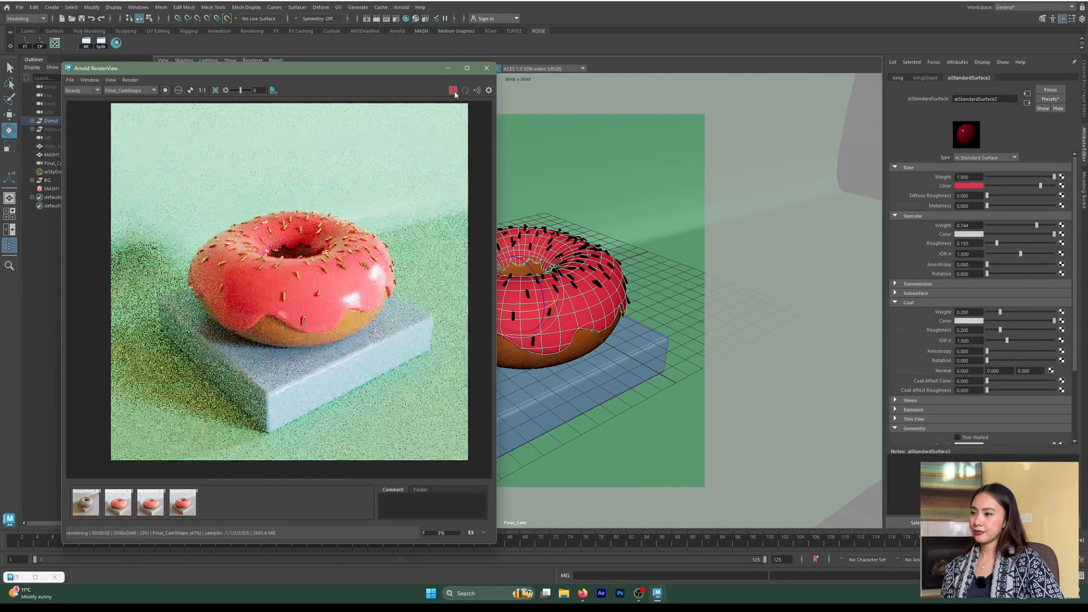